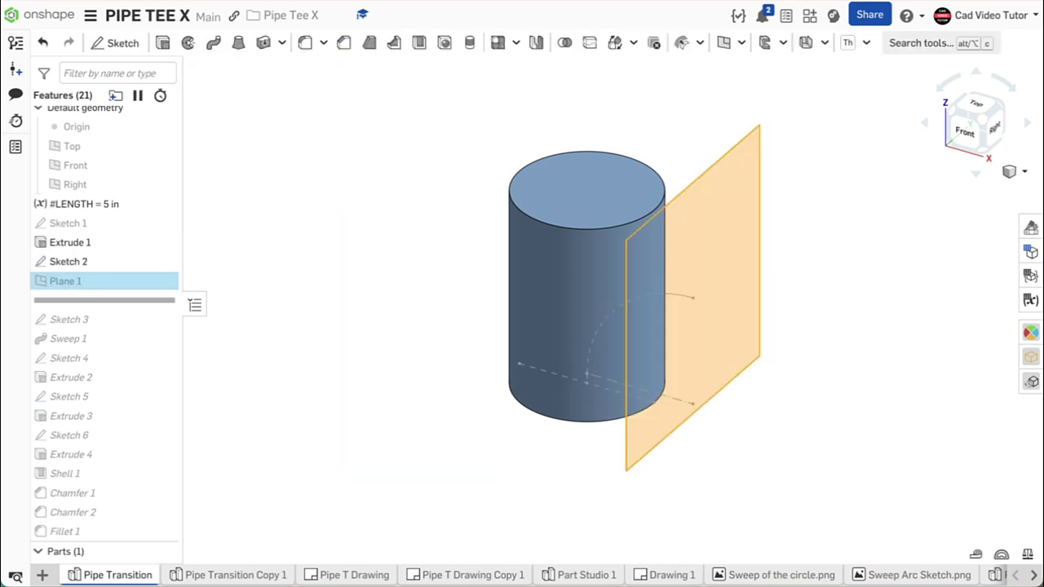
Roll the finished pipe tee's history forward from Sketch 3 through Extrude 4 to review the swept branch and end collars
double_click(69, 319)
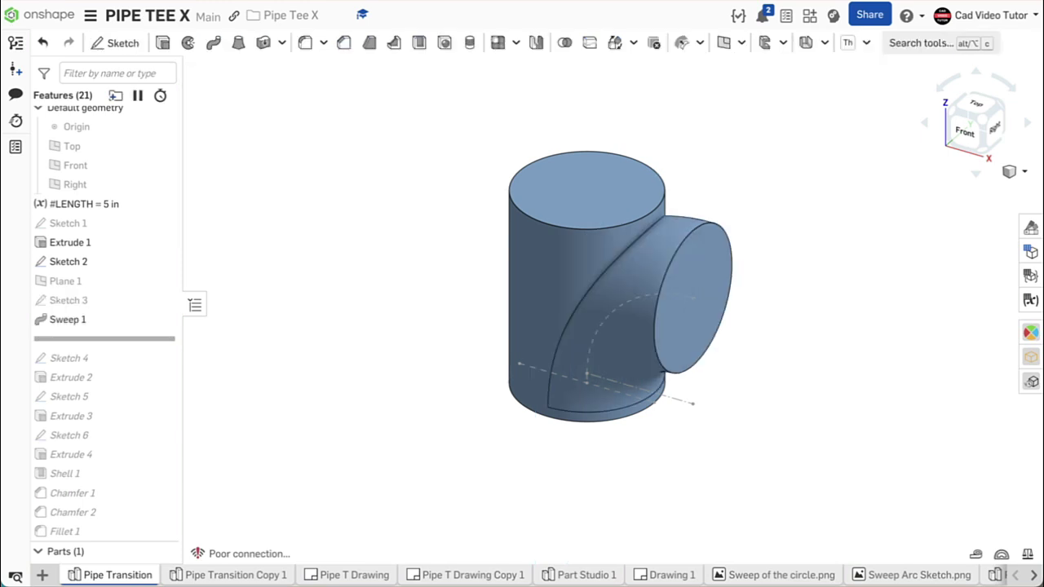
double_click(70, 358)
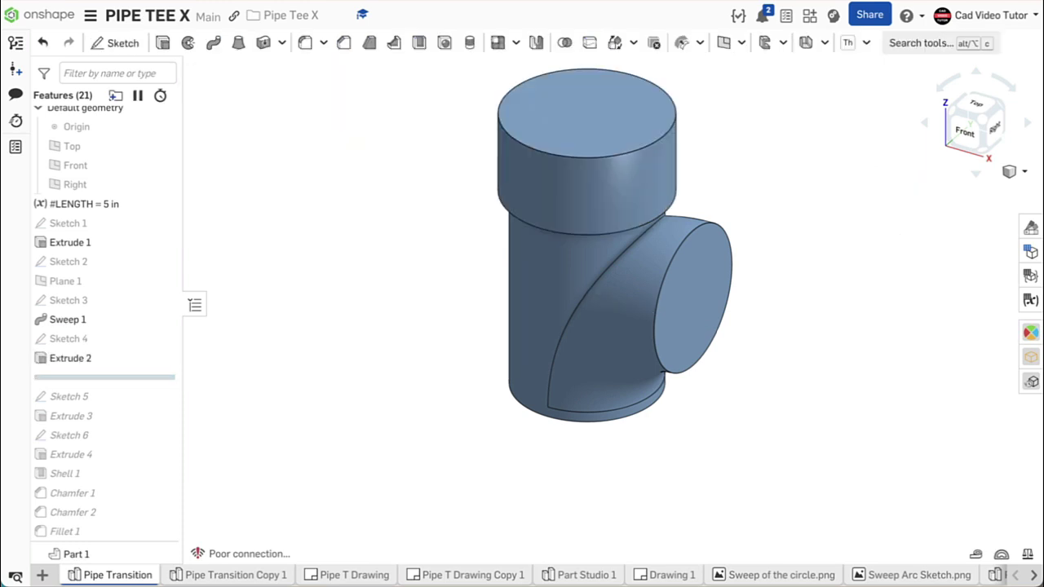
double_click(69, 396)
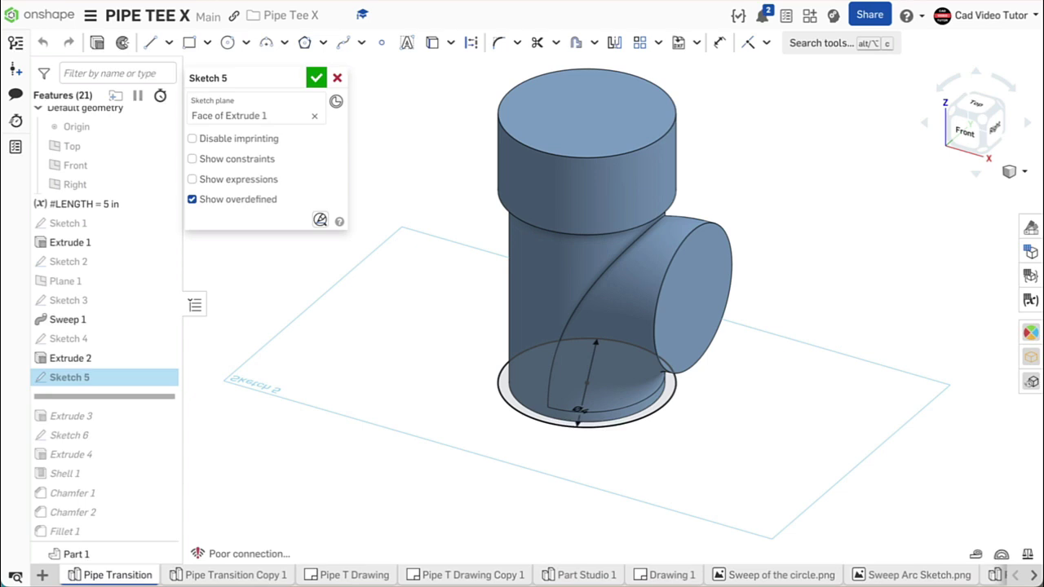
key(Return)
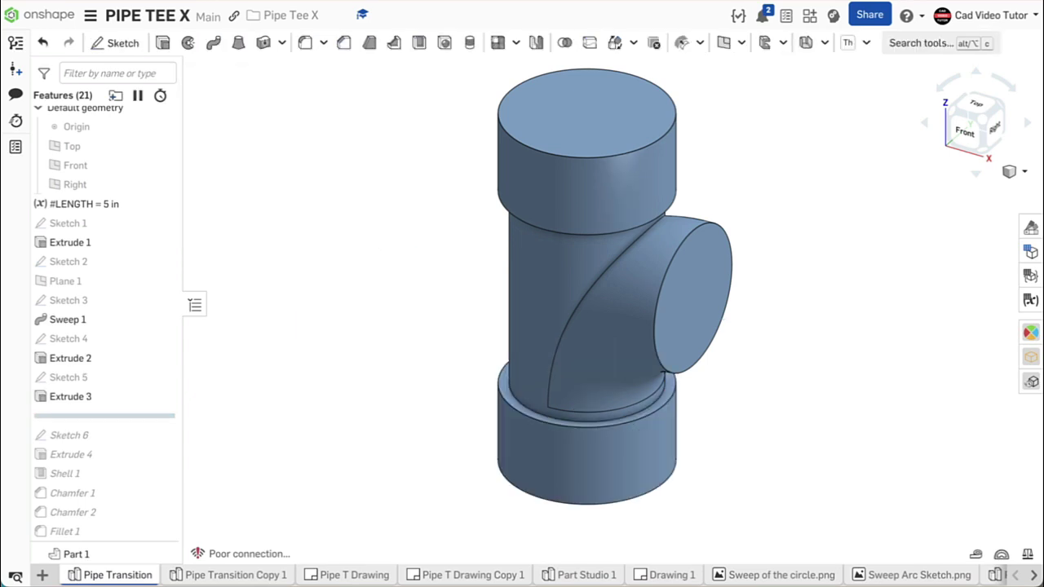
double_click(69, 435)
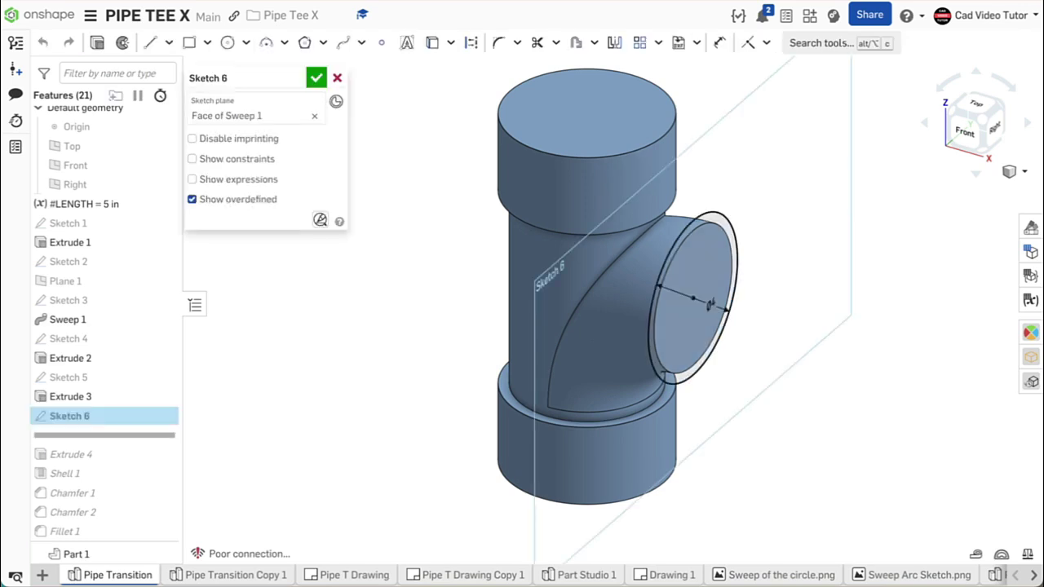
key(Return)
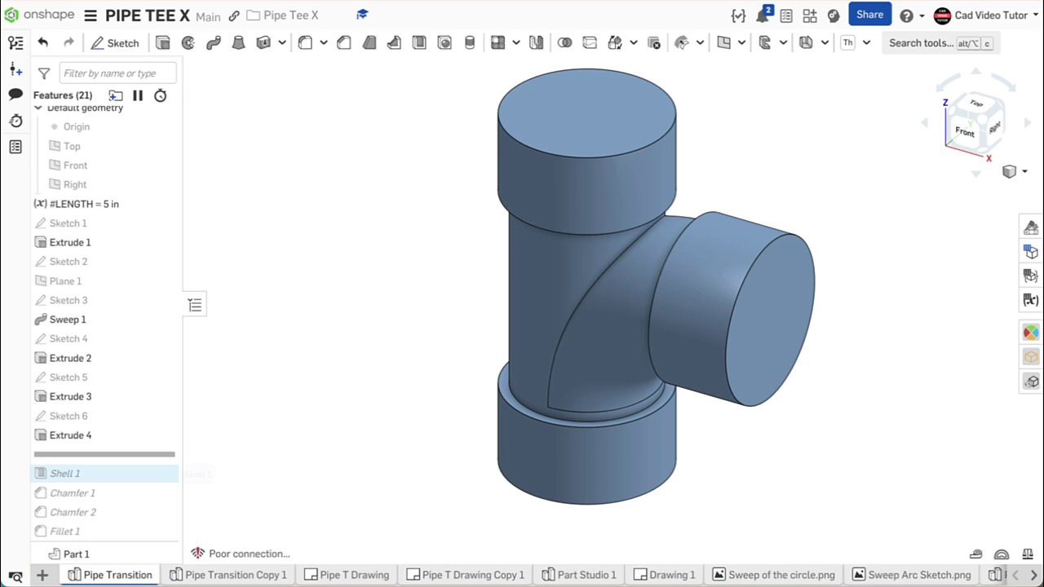
Roll the history forward through Shell 1, Chamfer 1, Chamfer 2 and Fillet 1, examining the hollowed tee and its treated edges
drag(104, 455, 104, 473)
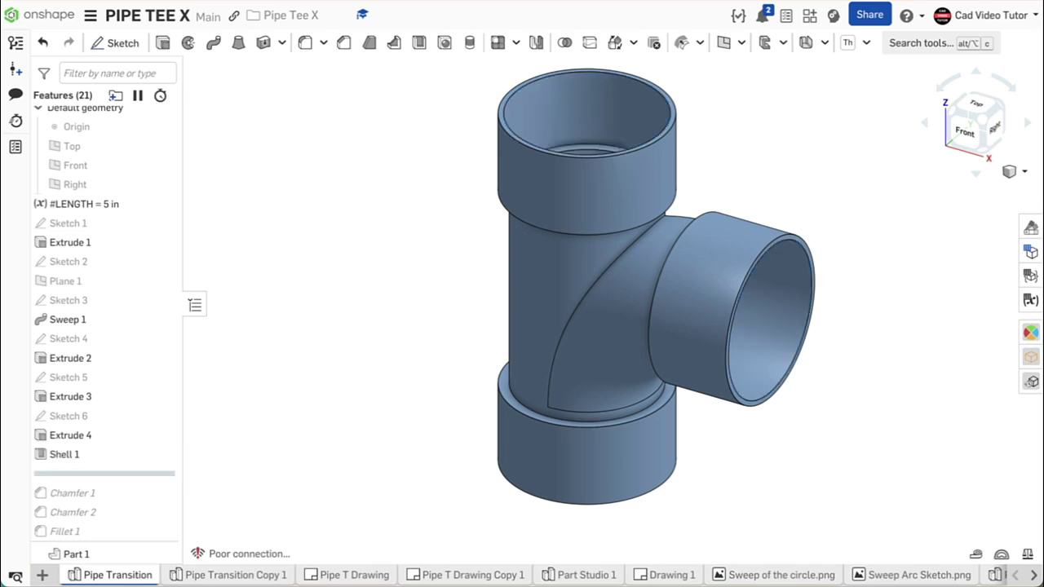
key(shift+1)
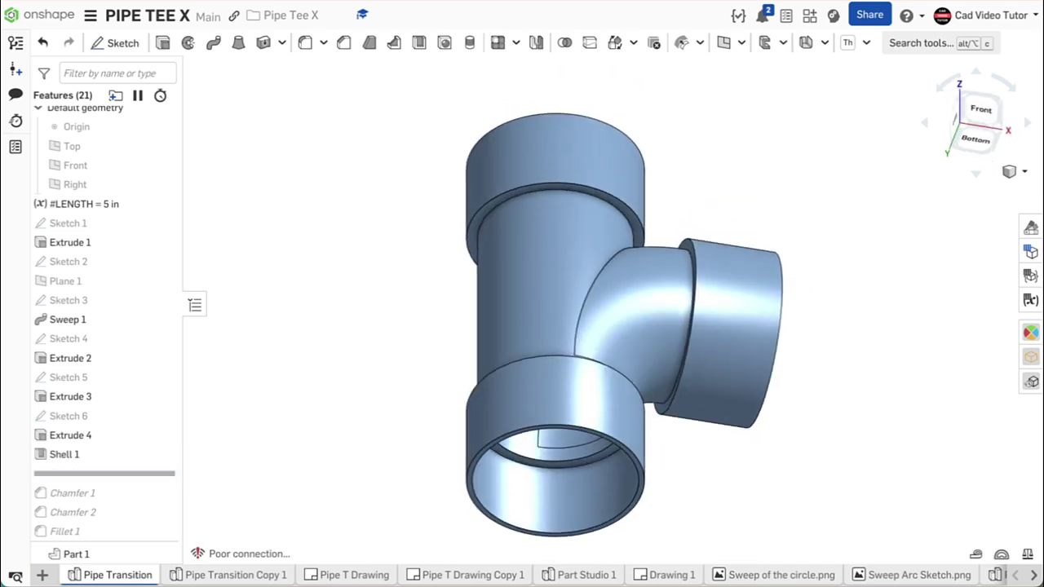
key(shift+7)
drag(105, 473, 104, 492)
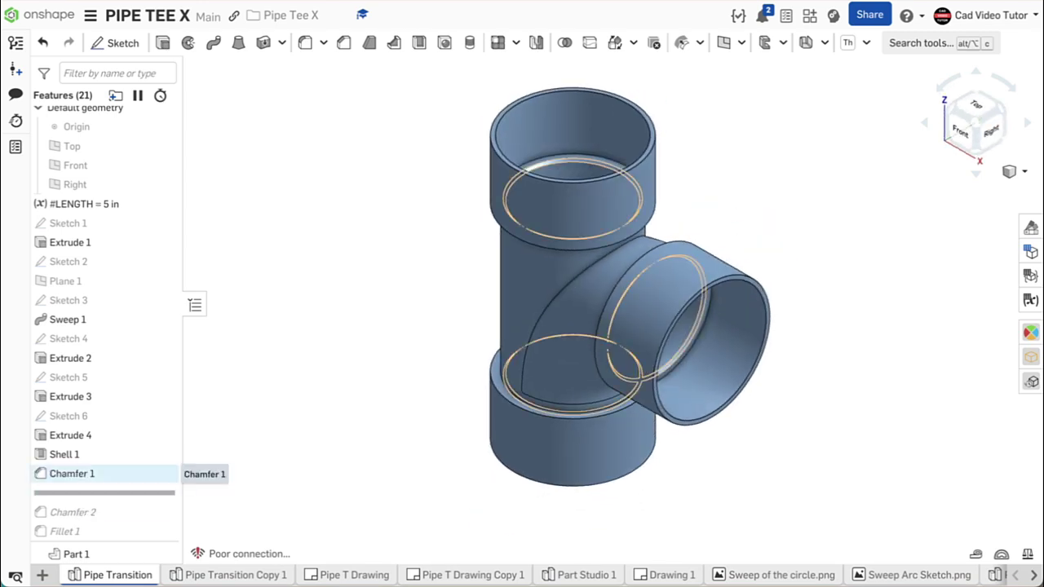
drag(105, 492, 104, 512)
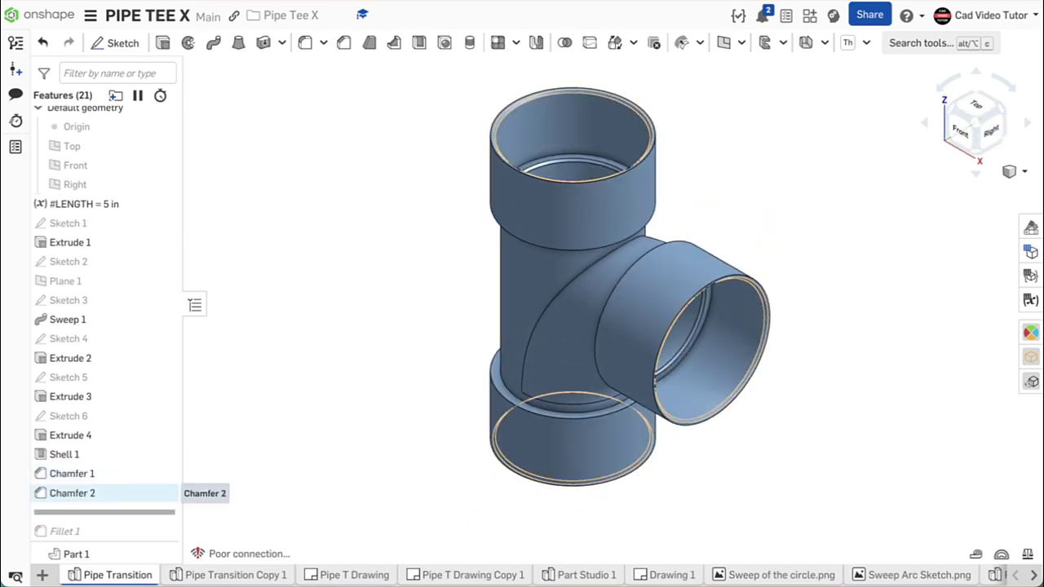
click(105, 493)
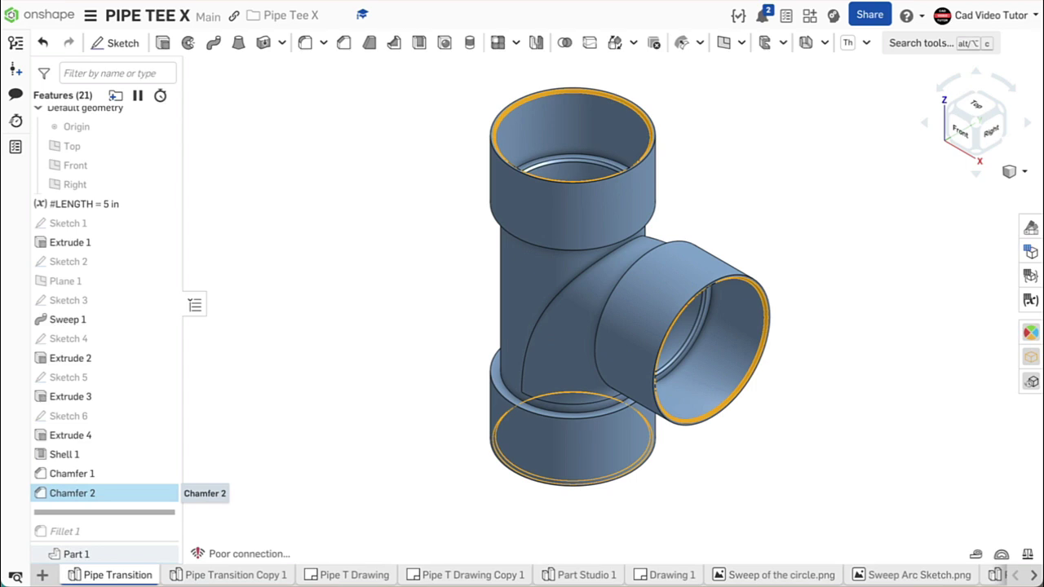
drag(104, 512, 104, 531)
click(105, 512)
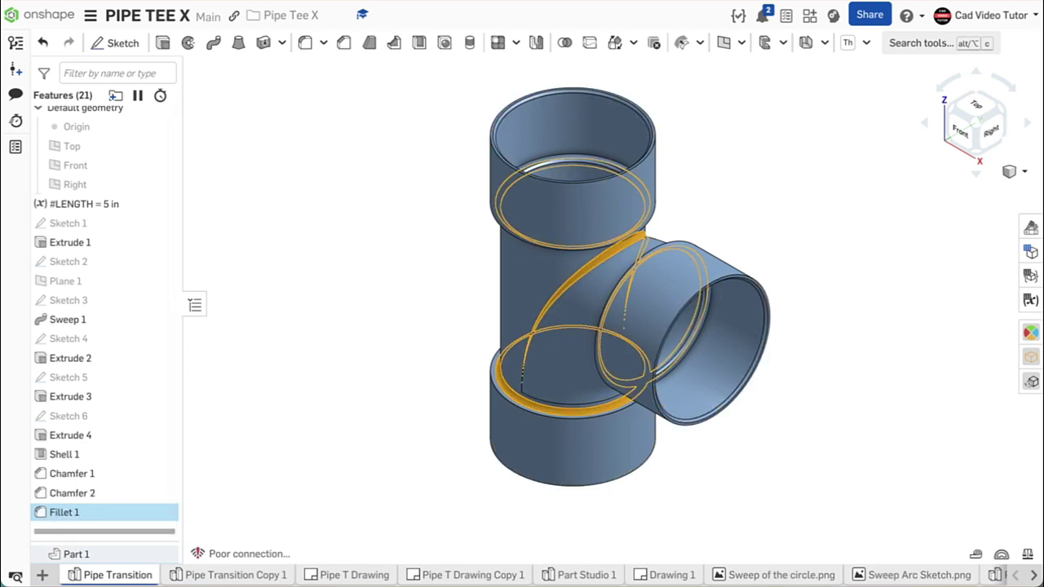
key(Escape)
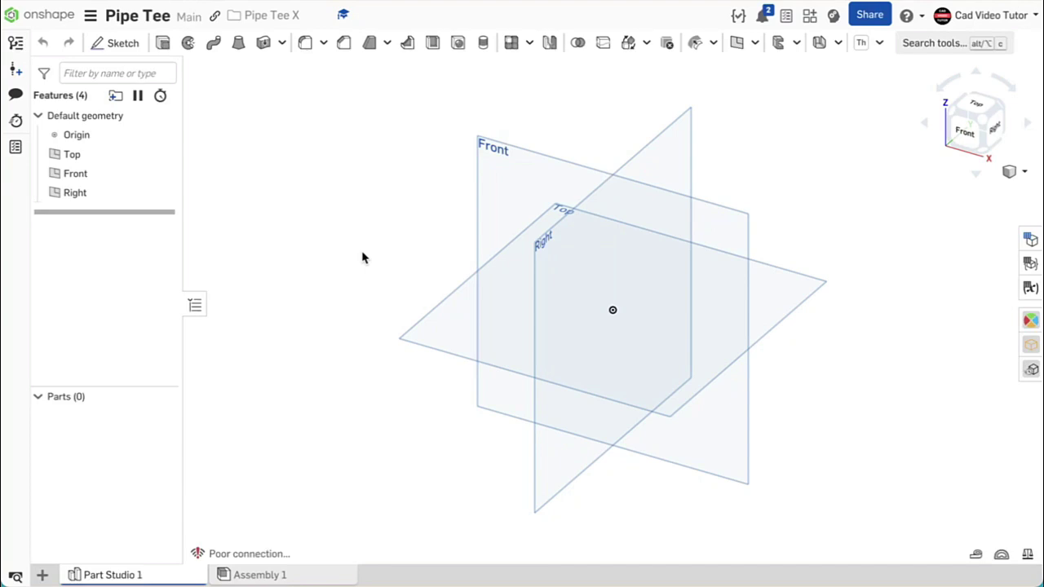
Configure the Pipe Tee workspace units with Inch for length and Pound for mass
click(89, 15)
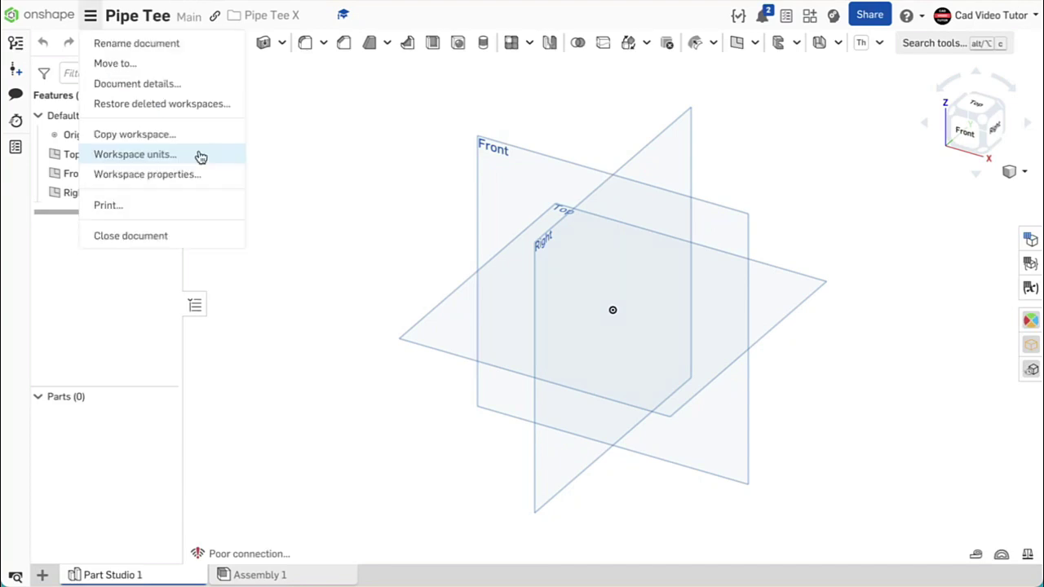
click(200, 156)
click(337, 133)
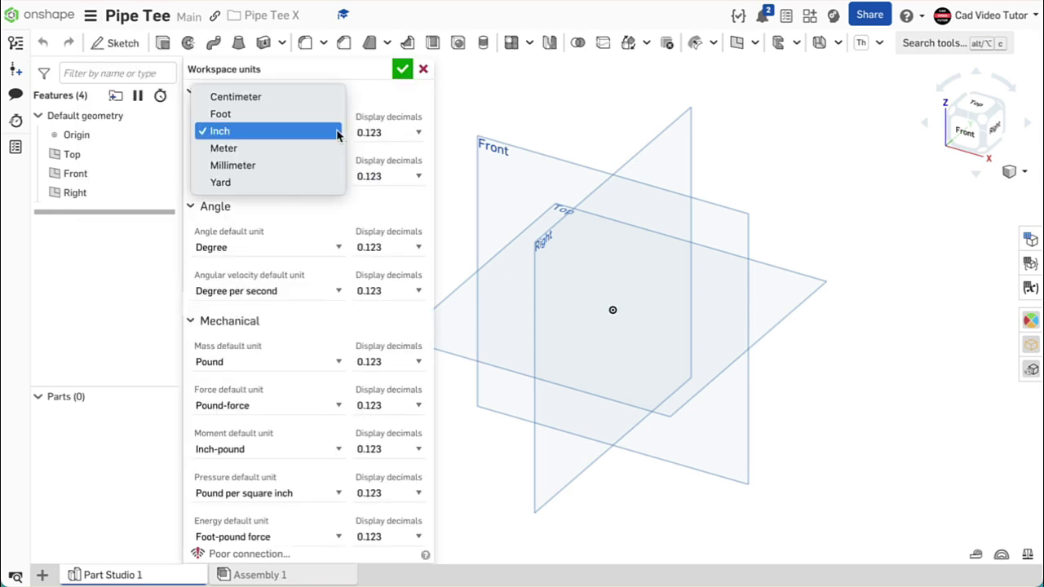
click(337, 361)
click(338, 361)
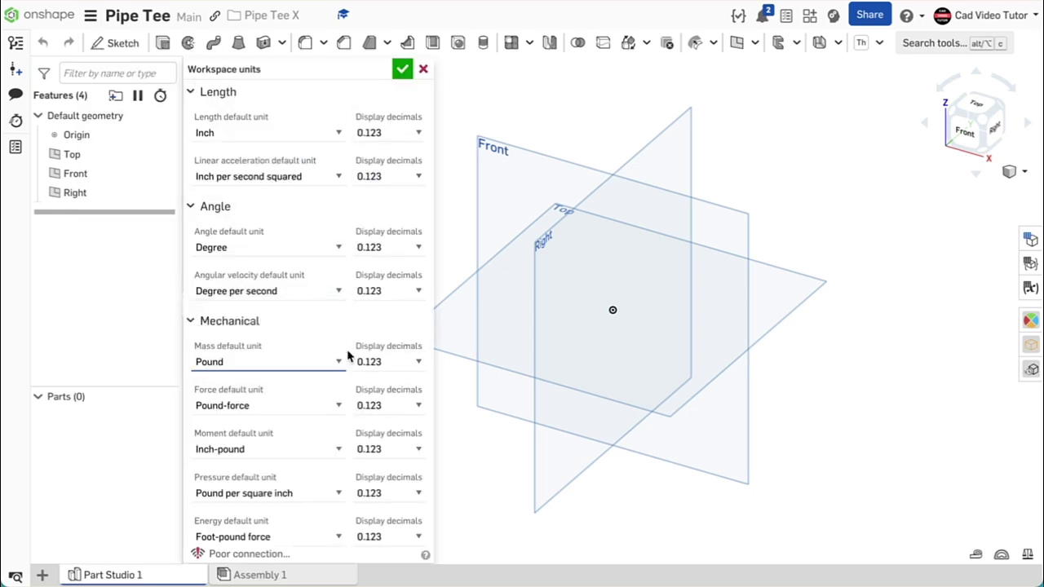
click(401, 70)
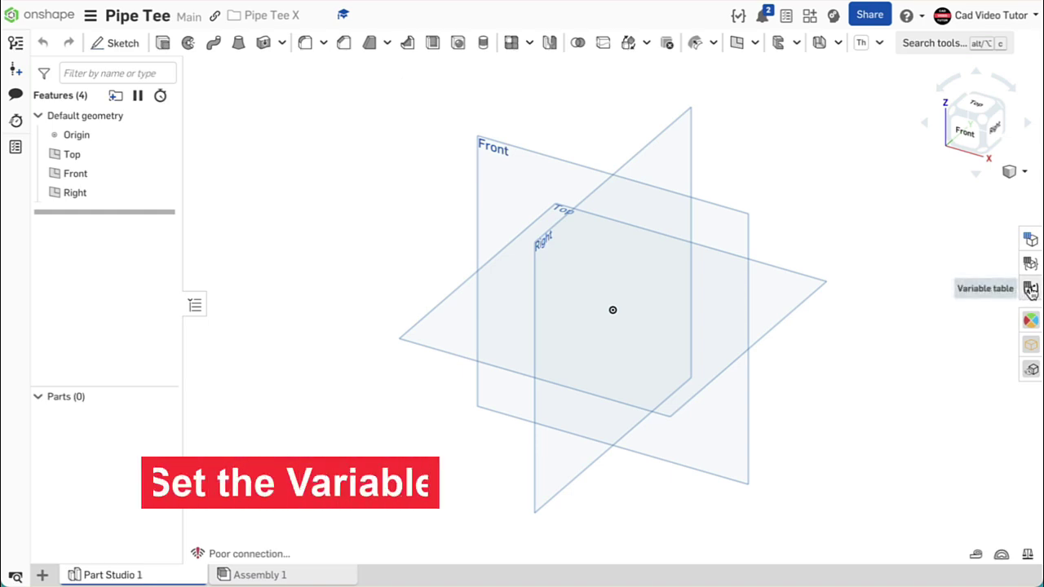
Create a Length-type variable named LENGTH in the part studio with a value of 5 in
click(1031, 288)
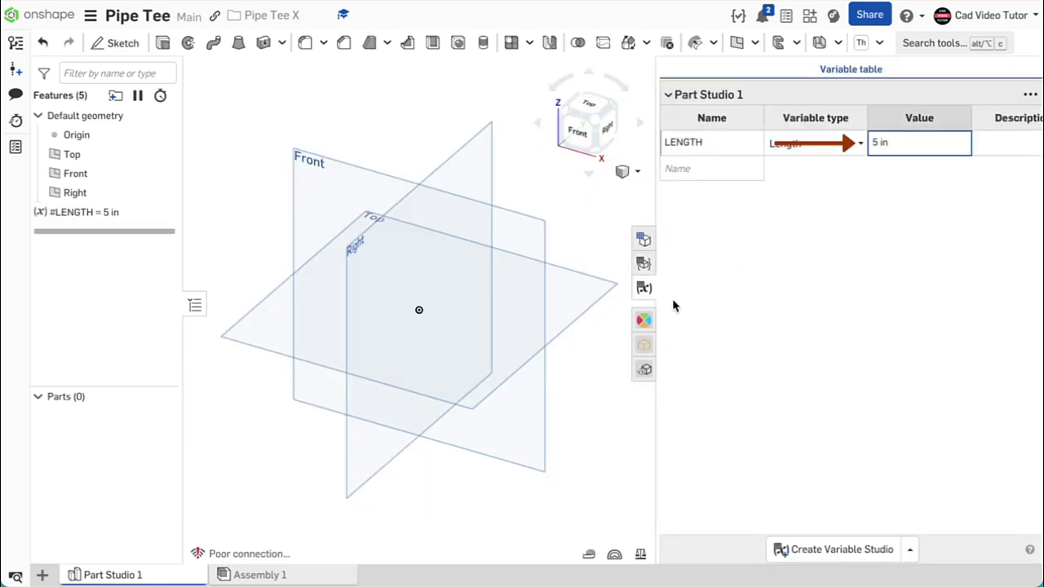
click(644, 287)
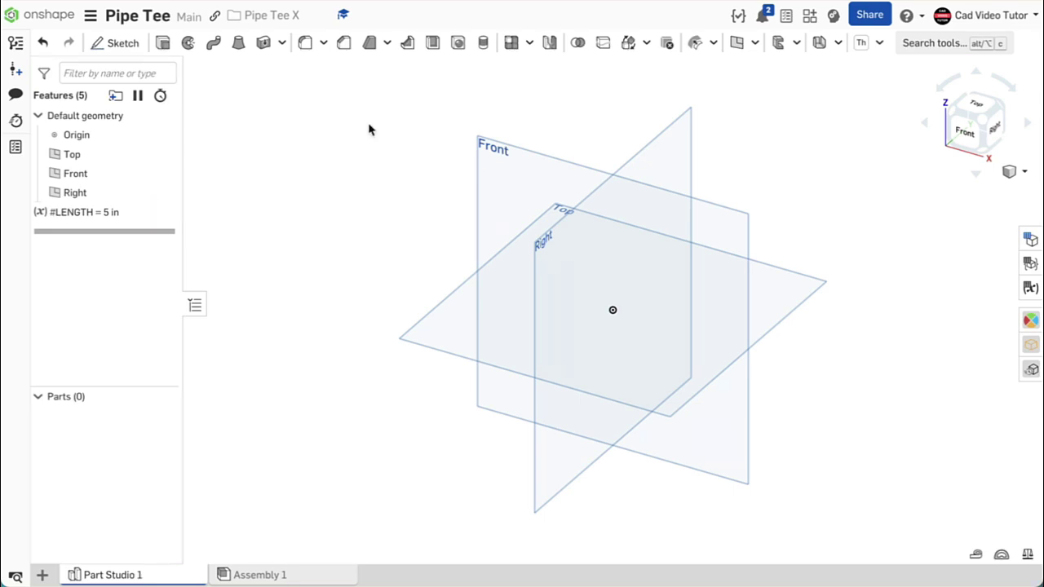
Start a new sketch on the Top plane and hide the default planes
click(124, 45)
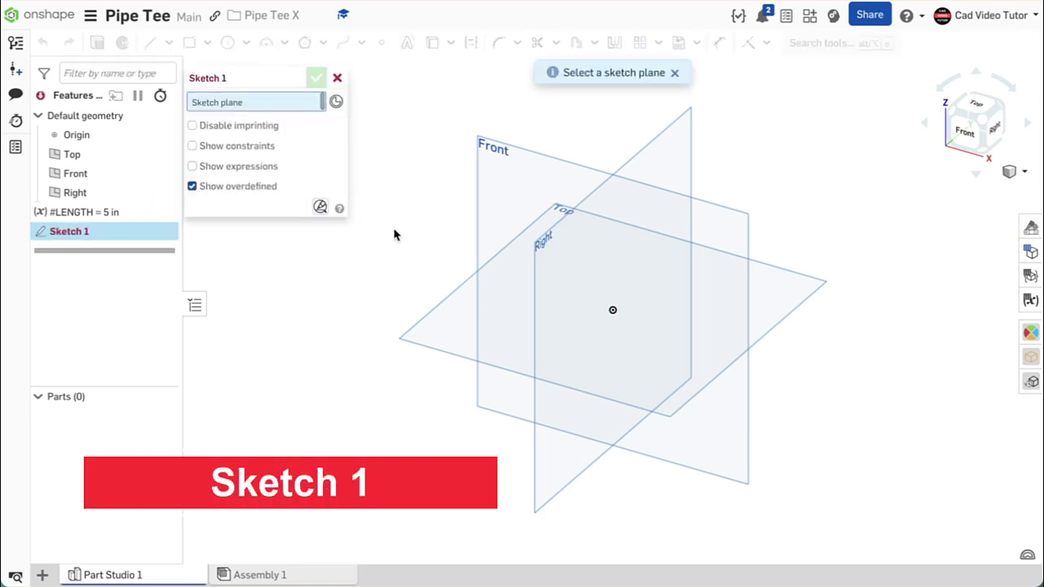
click(463, 316)
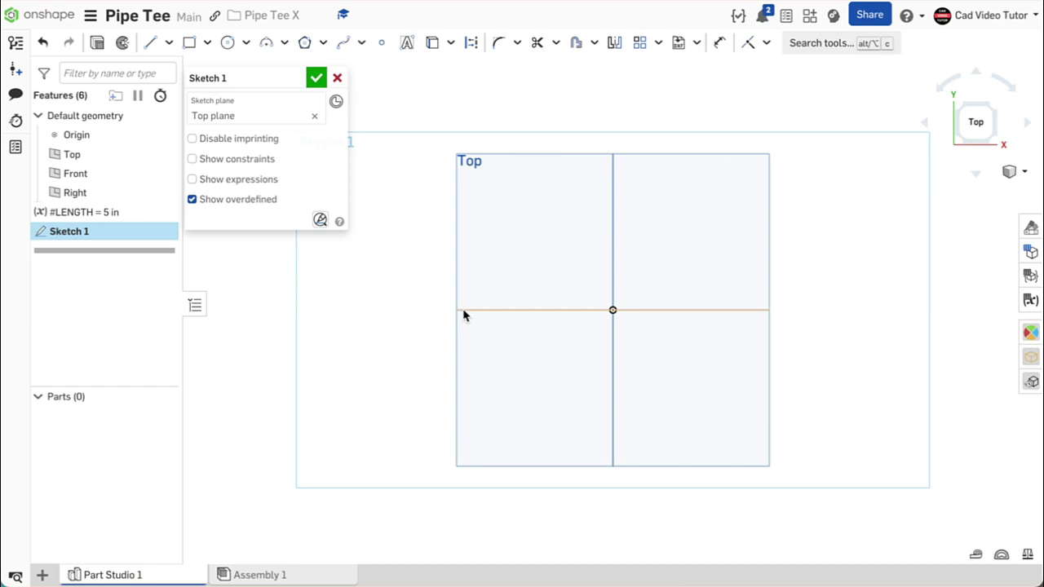
key(p)
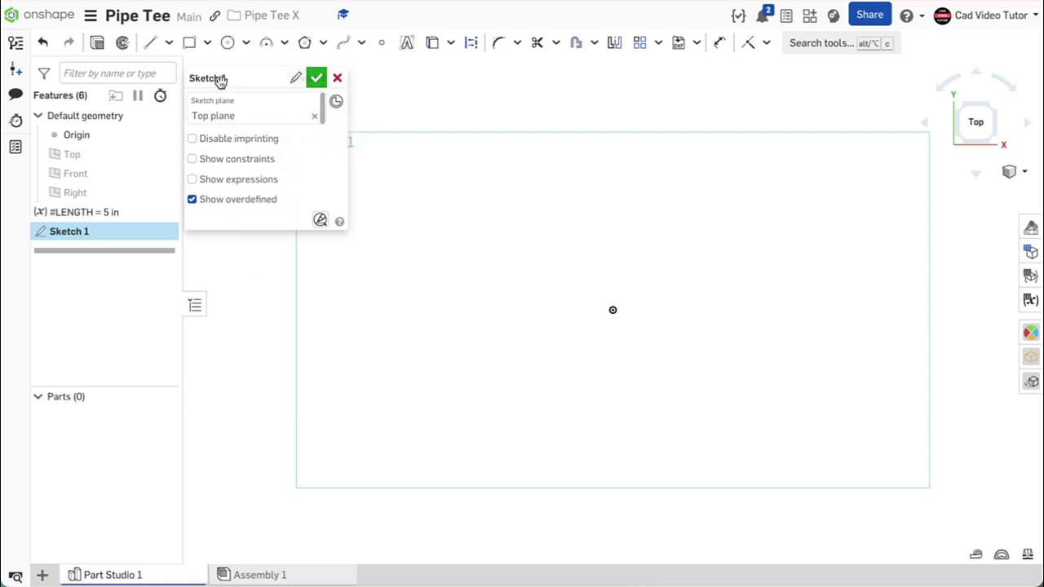
Sketch a circle centred on the origin with a 3.5 in diameter and finish the sketch
click(245, 42)
click(244, 70)
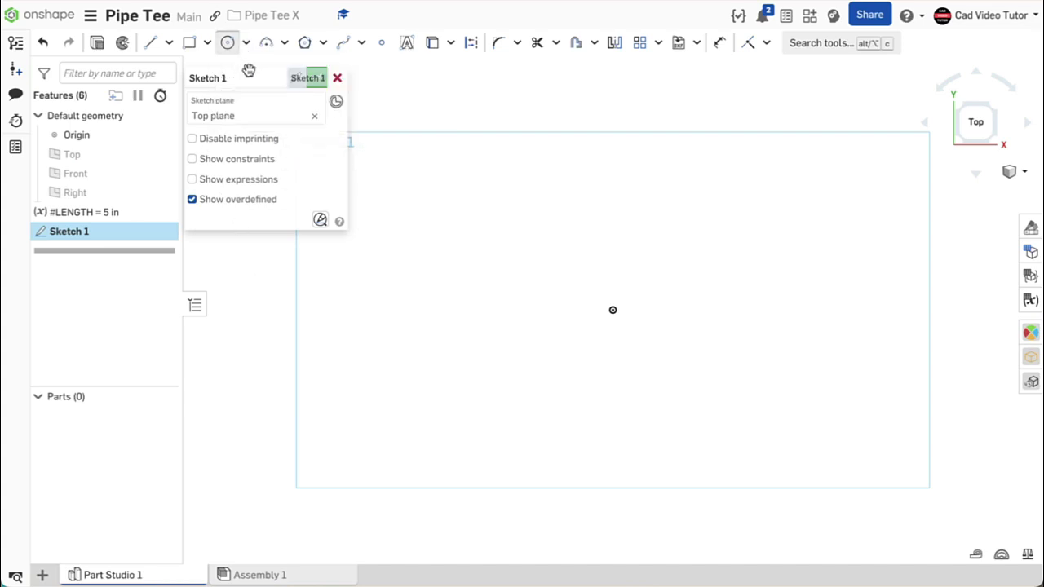
click(612, 310)
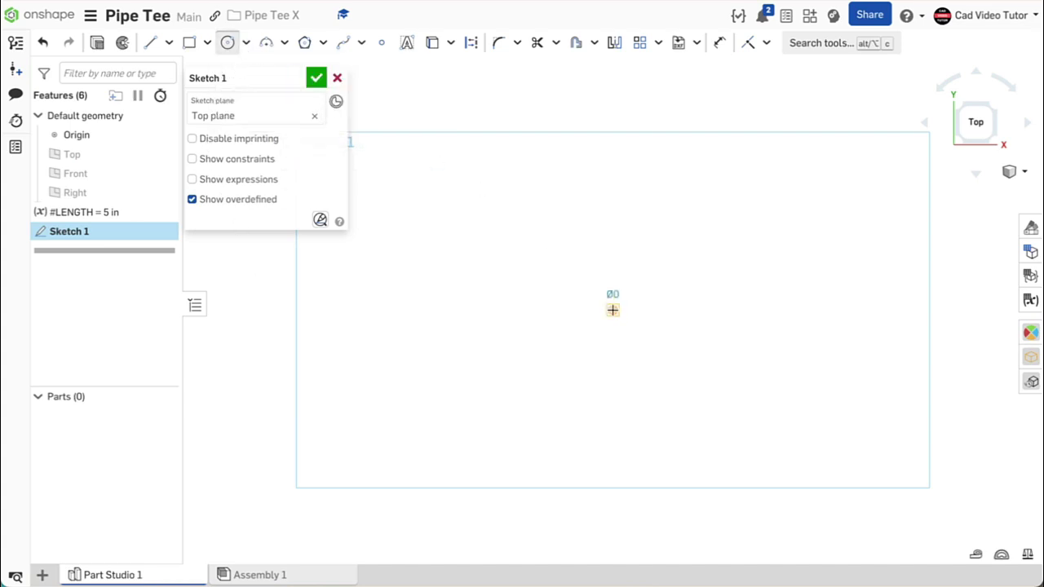
click(668, 269)
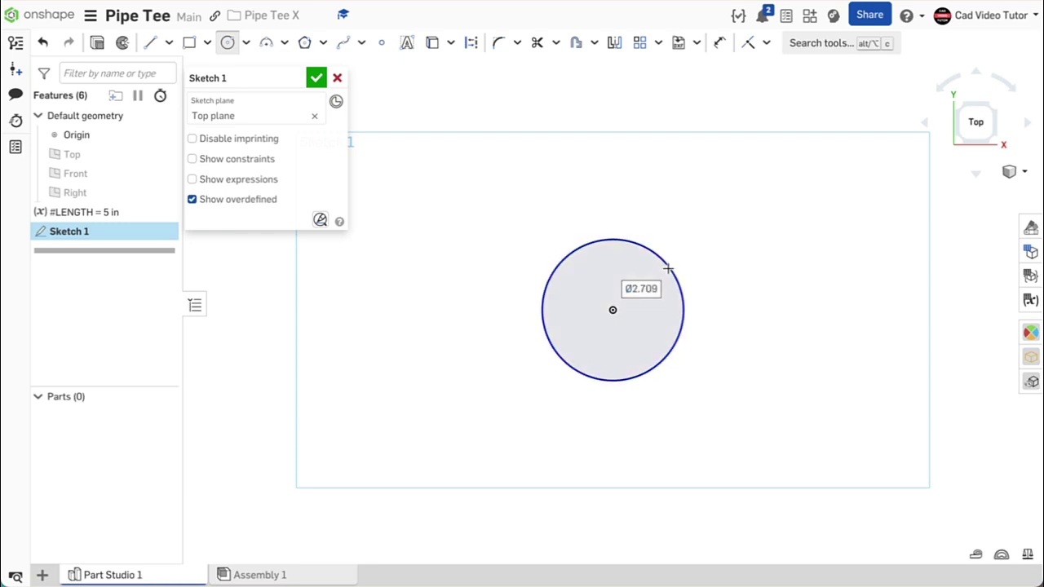
text(3.5)
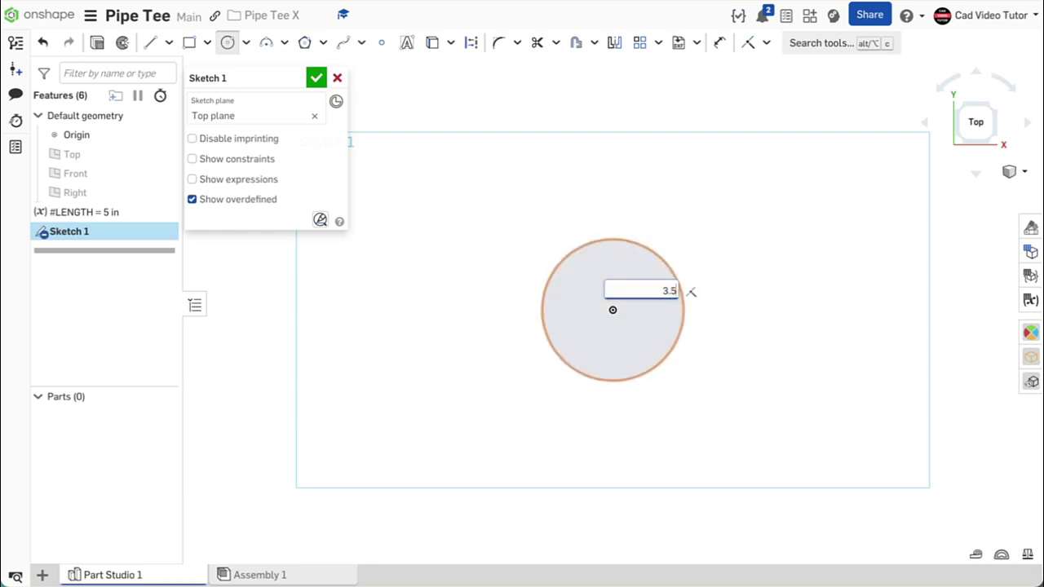
key(Return)
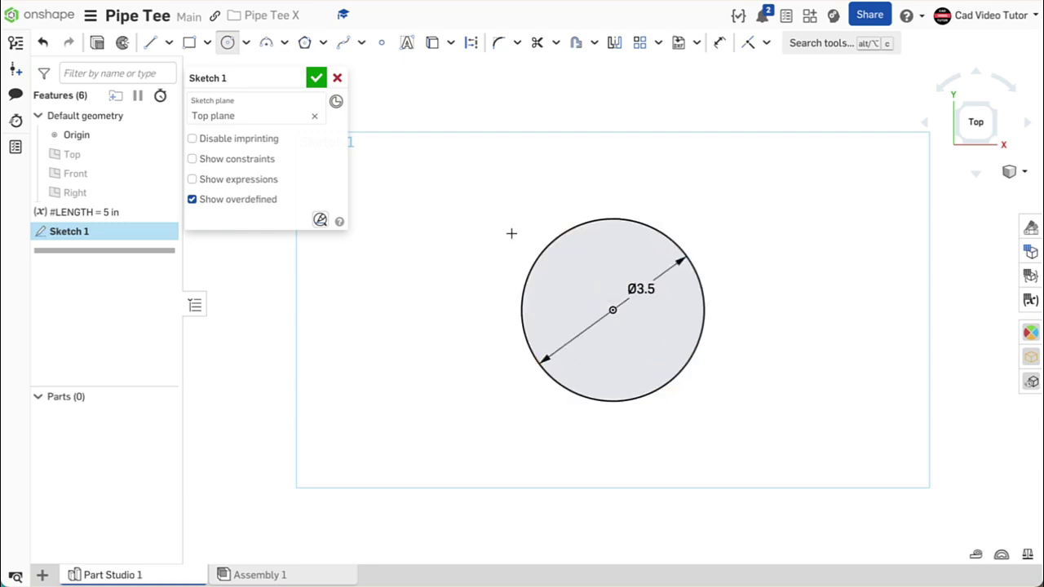
click(316, 79)
Extrude the circle as a new solid with a blind depth of #LENGTH
right_click(333, 93)
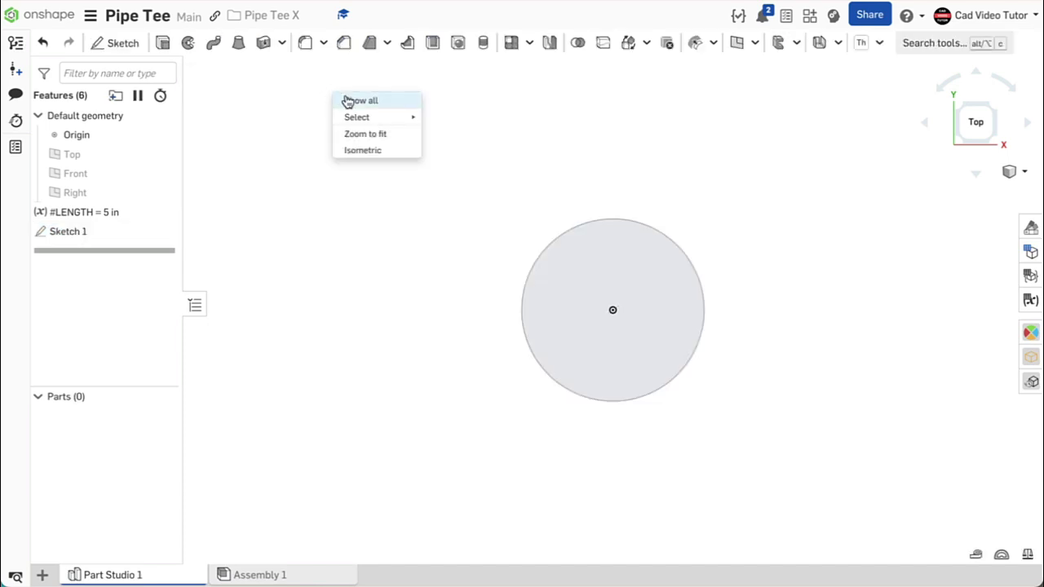
click(367, 151)
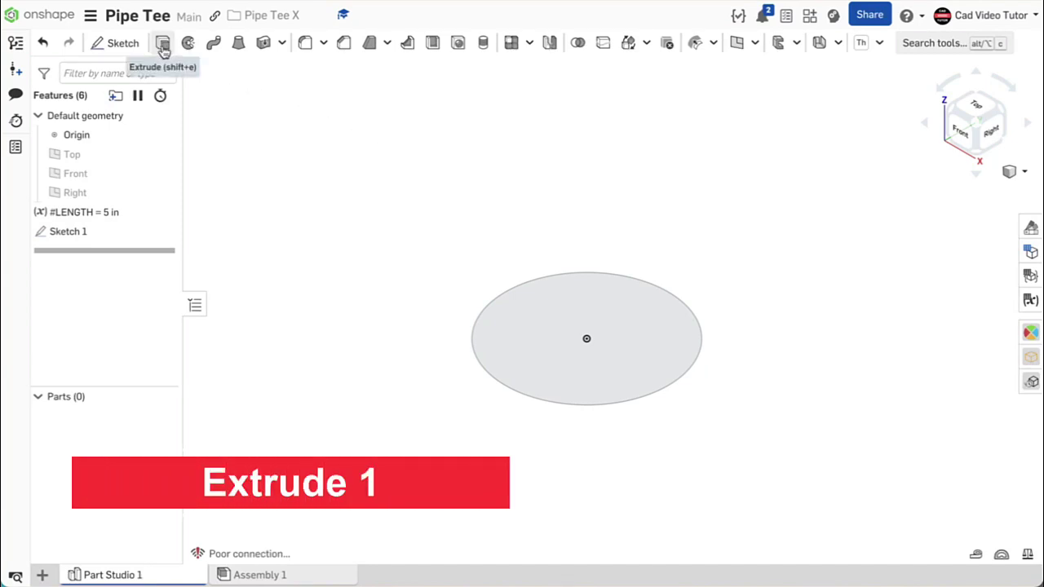
click(163, 47)
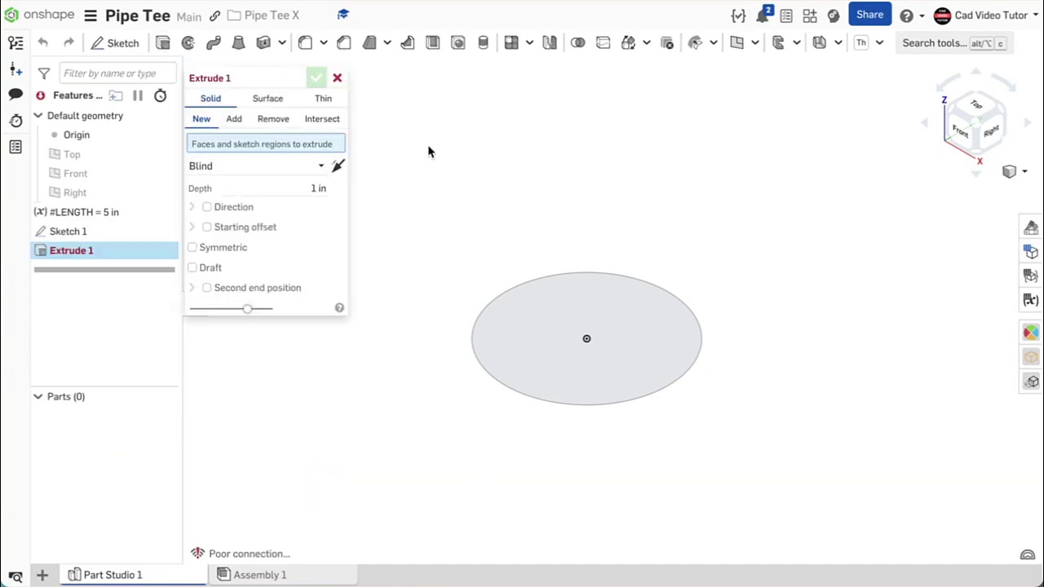
click(560, 308)
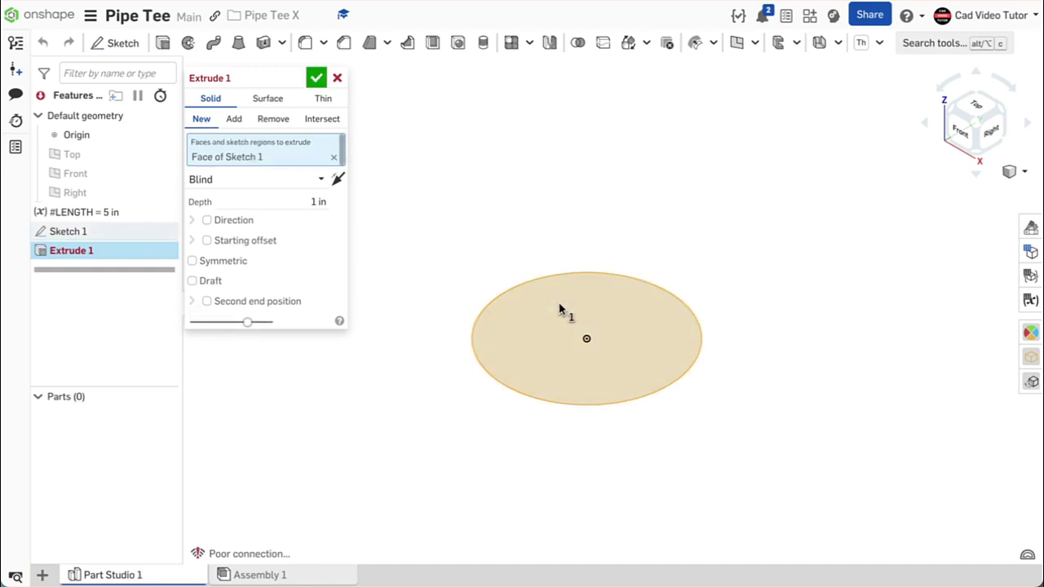
click(303, 204)
text(#)
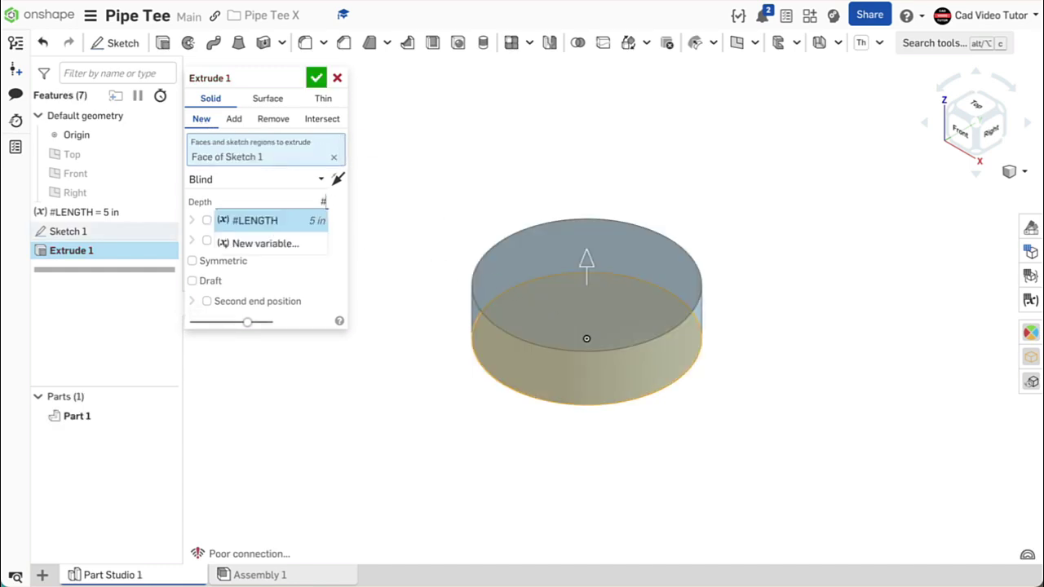
click(276, 221)
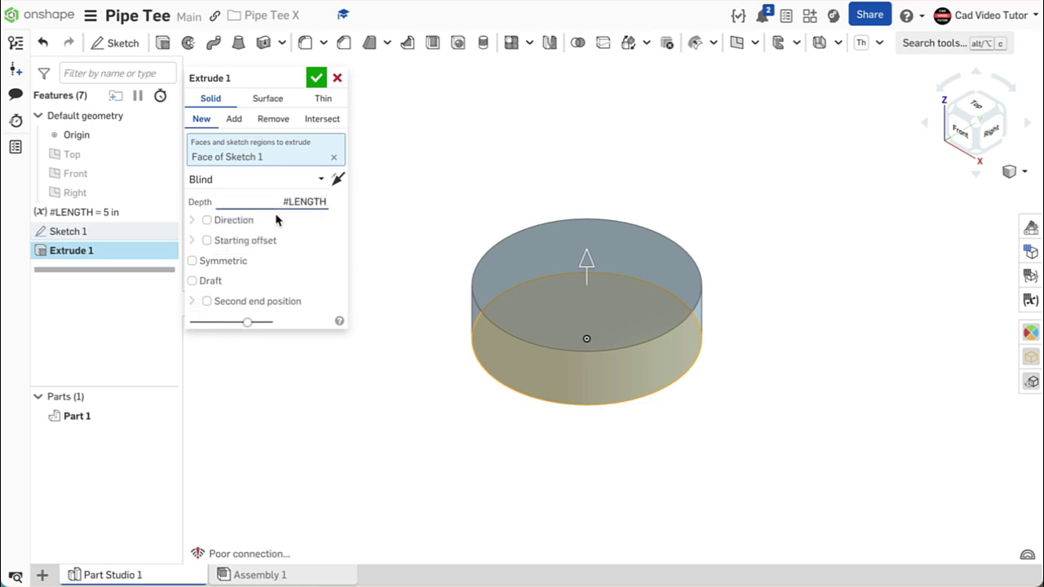
key(Return)
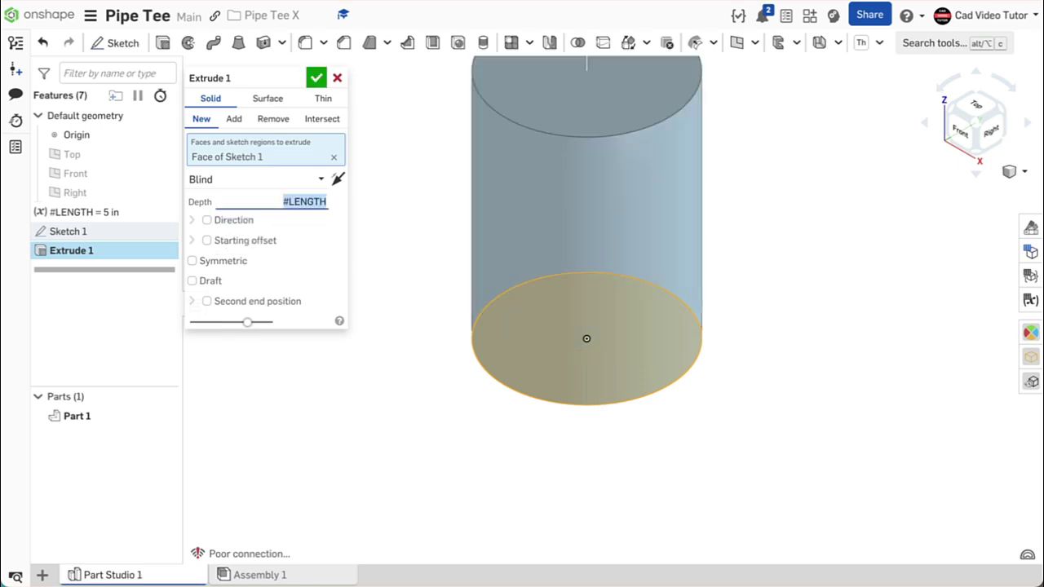
scroll(454, 256, down, 3)
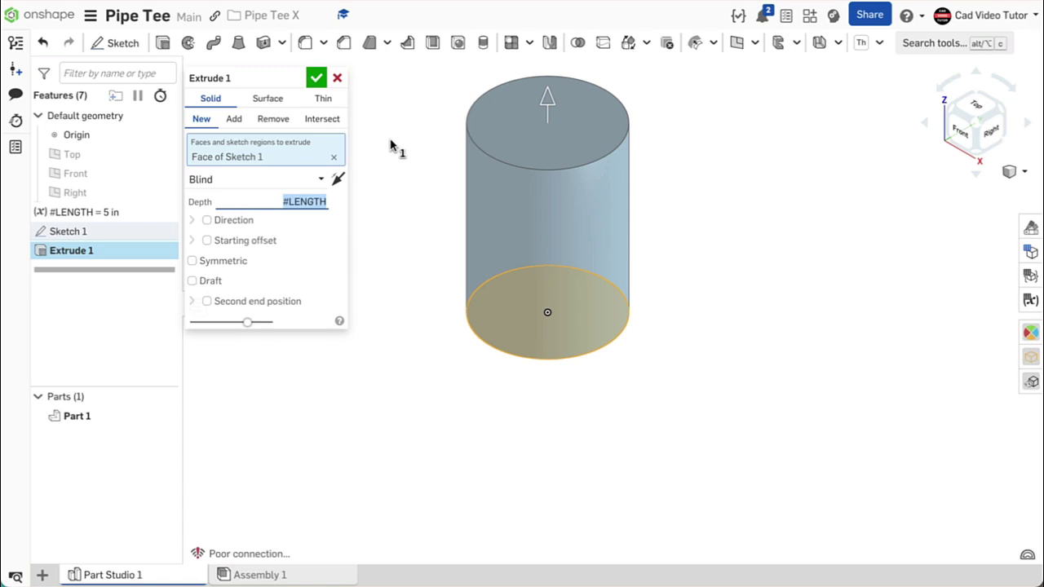
click(316, 78)
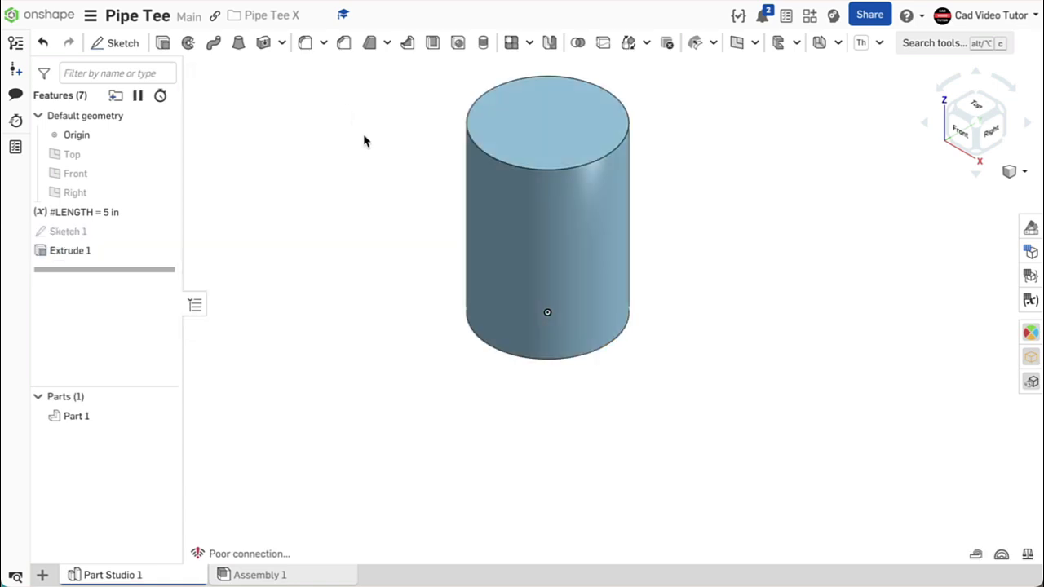
key(f)
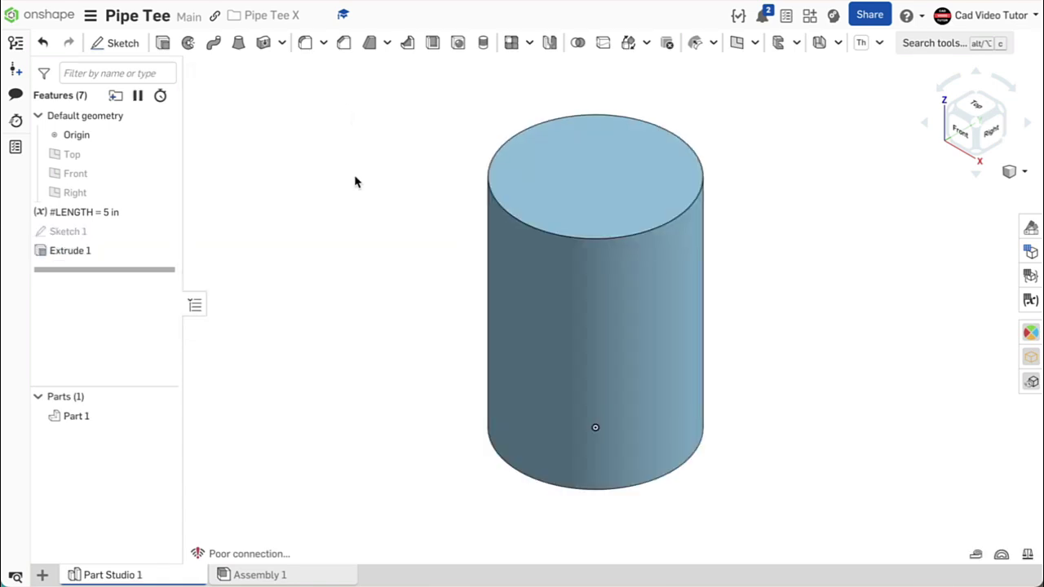
Apply a section view through the cylinder at the Front plane
click(1027, 174)
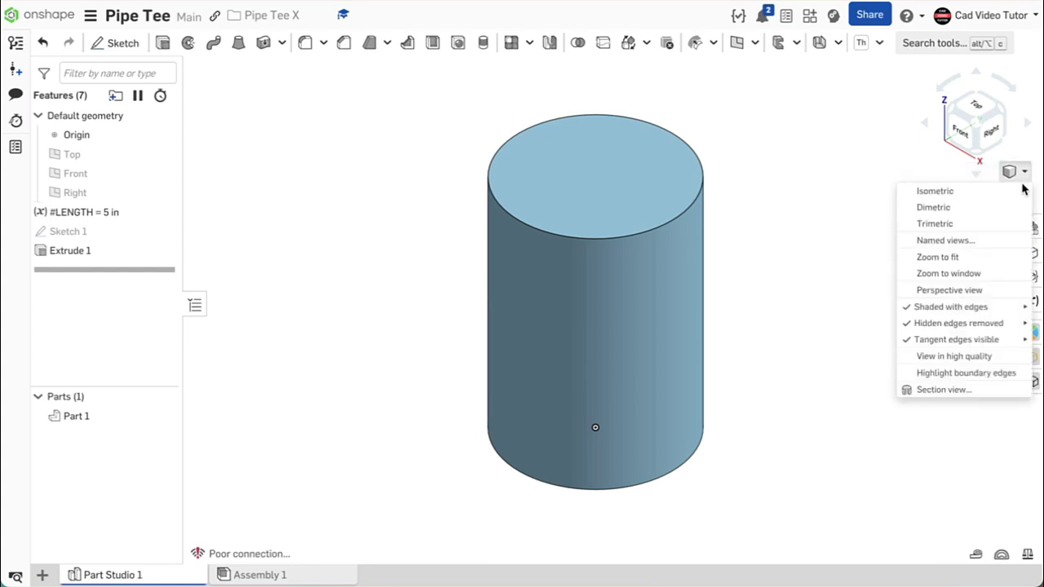
click(984, 393)
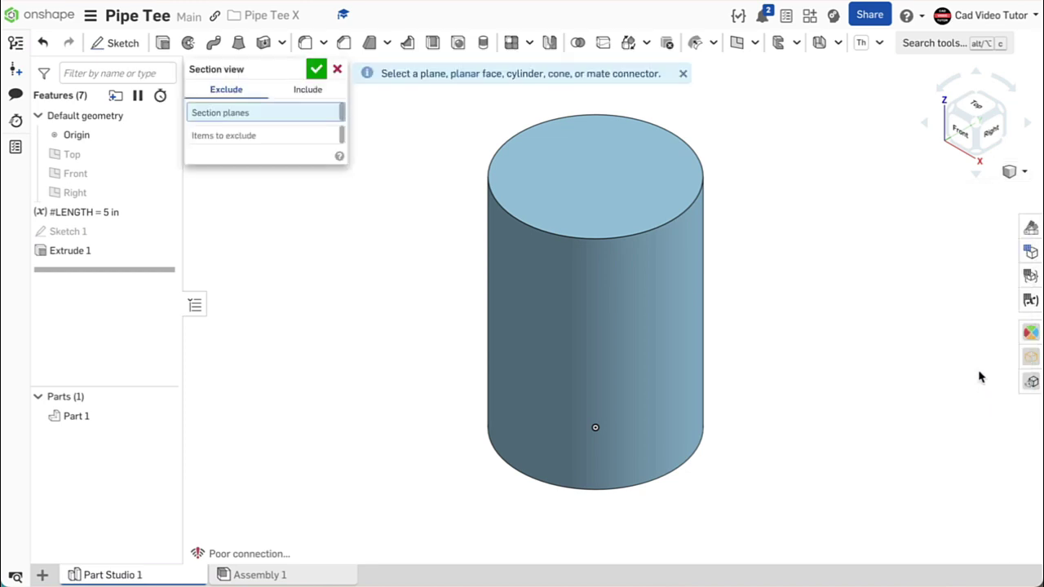
click(114, 174)
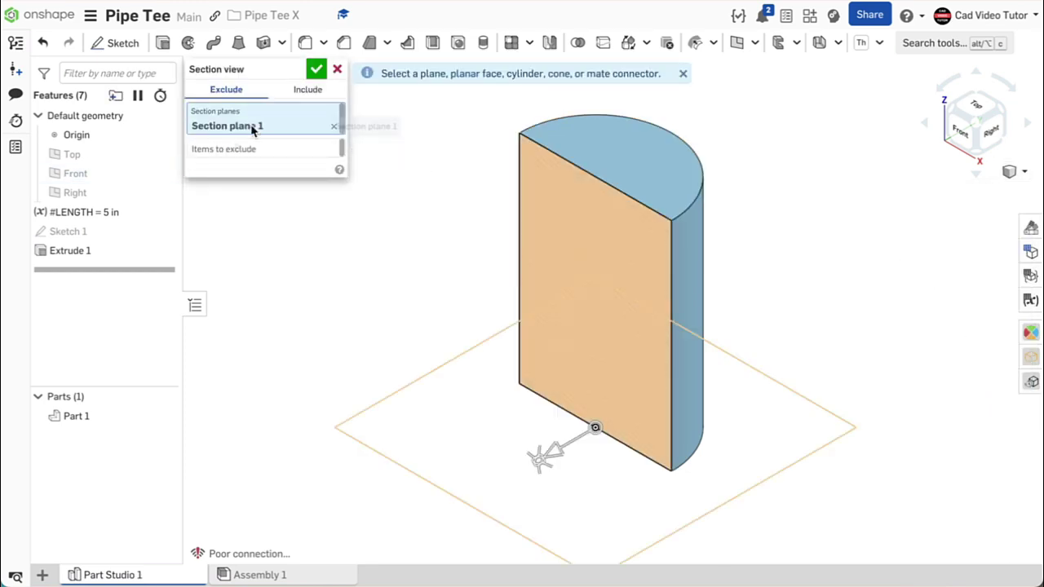
click(315, 70)
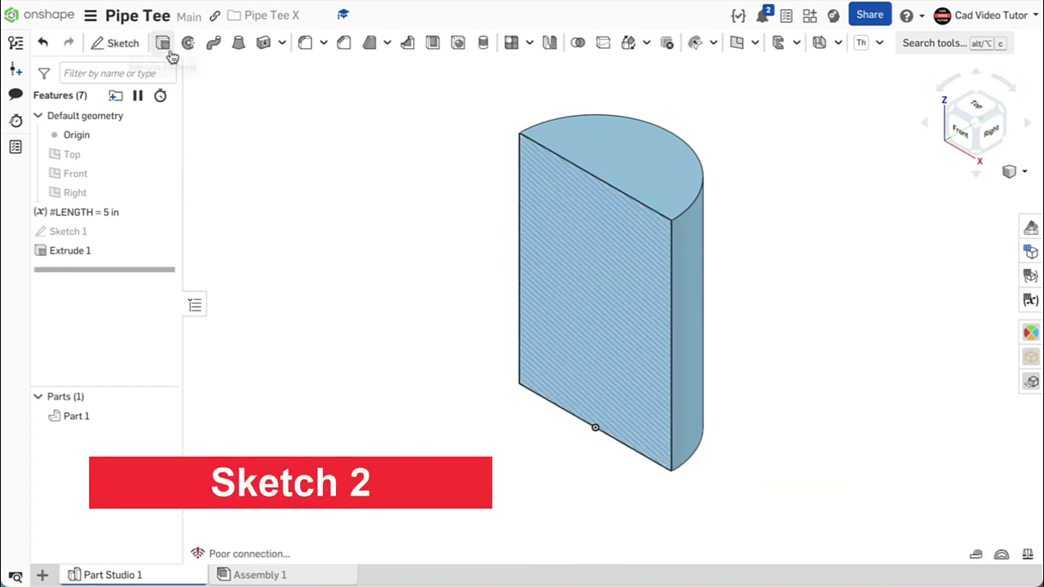
Start a new sketch on the Front plane and view it face-on
click(118, 45)
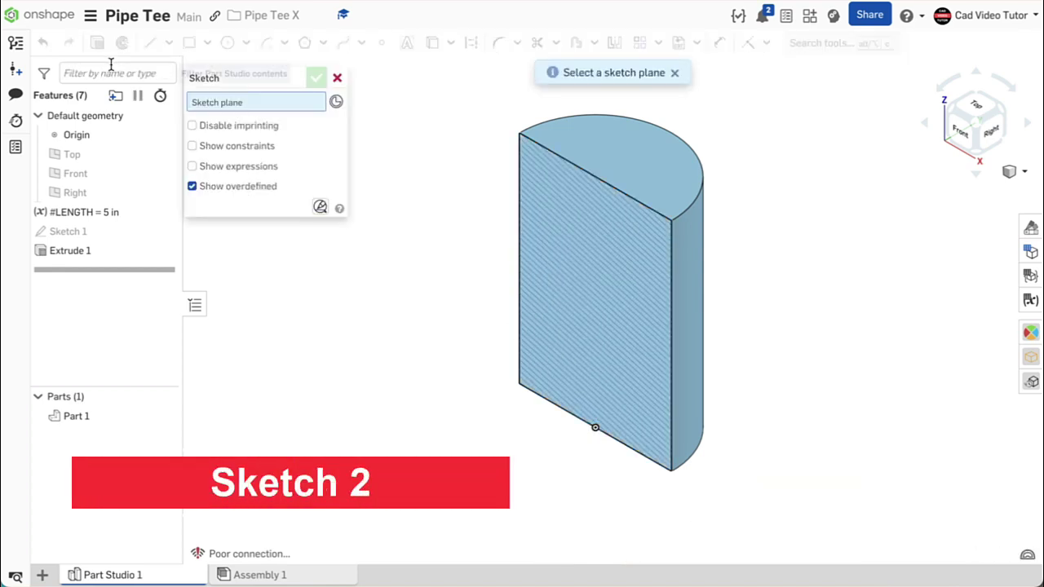
click(90, 173)
key(n)
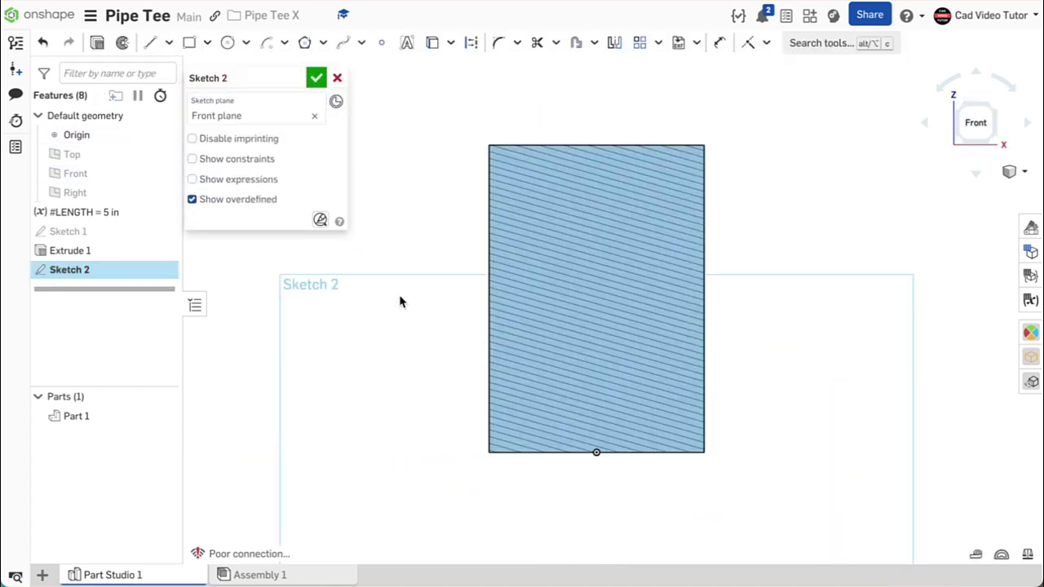
Draw a 2.75 in horizontal construction line running right from a point directly above the origin
click(153, 45)
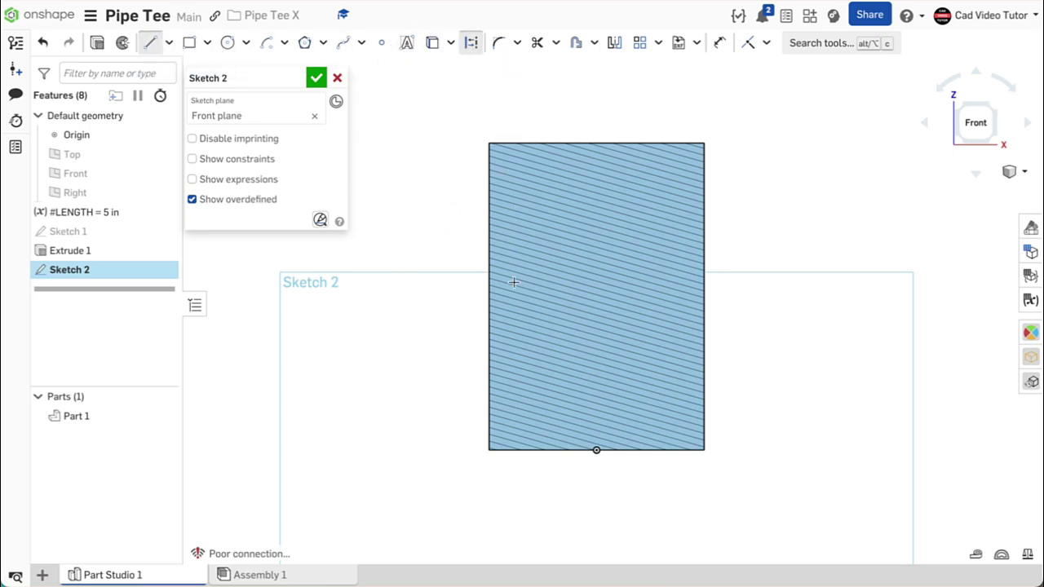
click(598, 450)
click(597, 419)
click(808, 418)
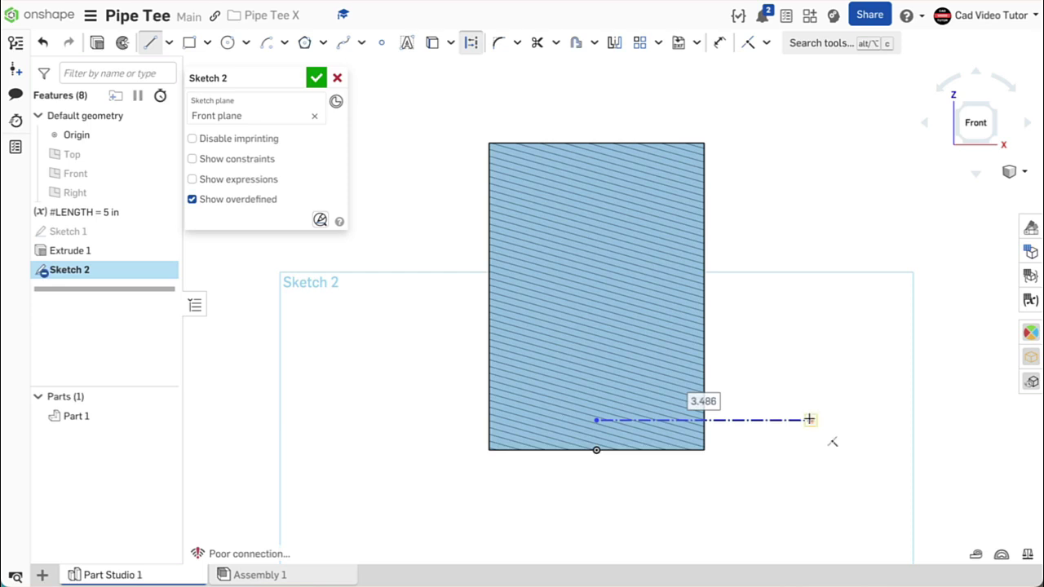
click(810, 420)
text(2.75)
key(Return)
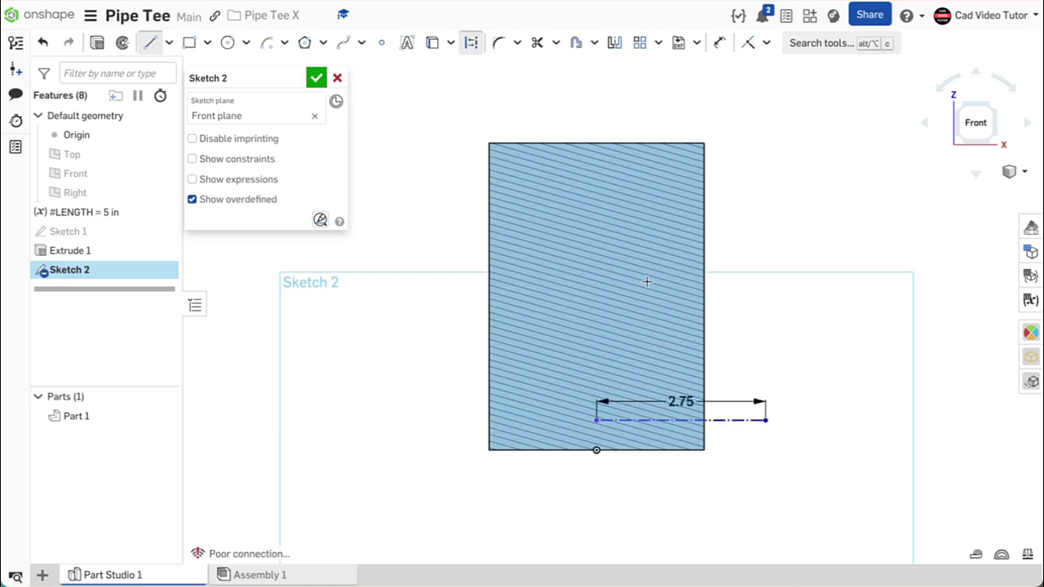
Draw a non-construction quarter arc centred on the construction line's right end, from its left end up to directly above the centre
click(283, 43)
click(277, 120)
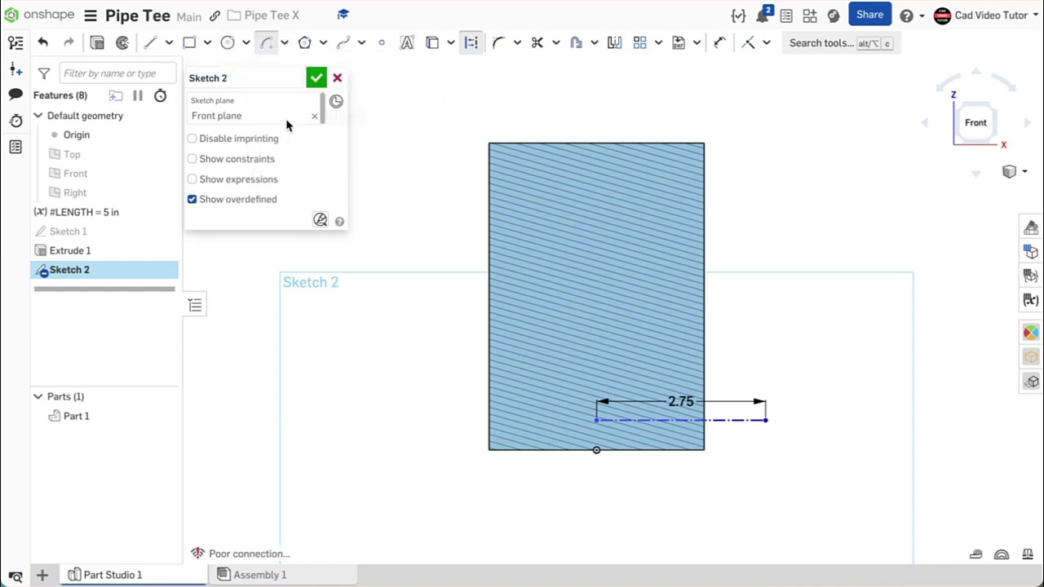
click(765, 419)
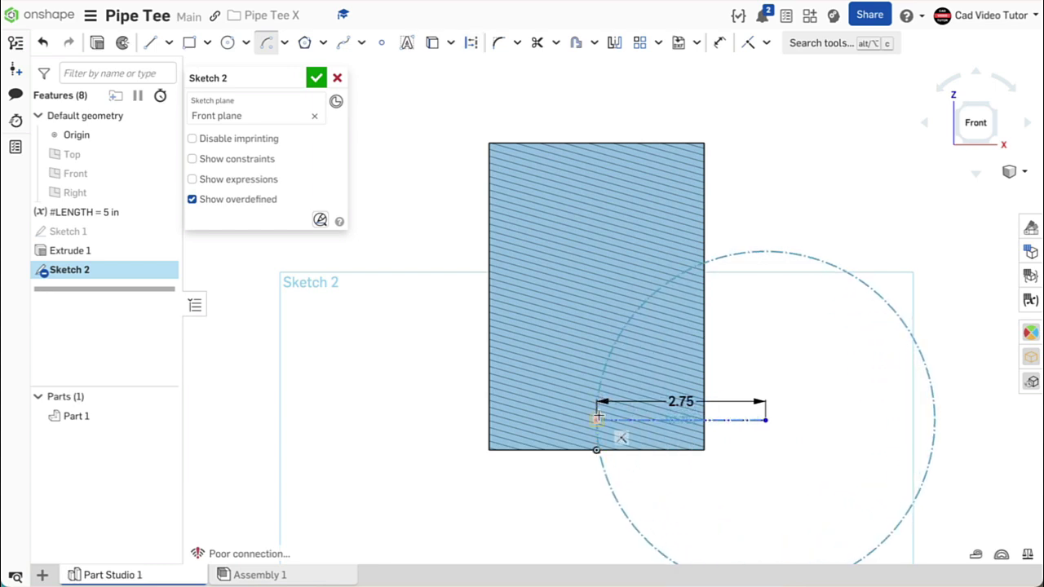
click(597, 420)
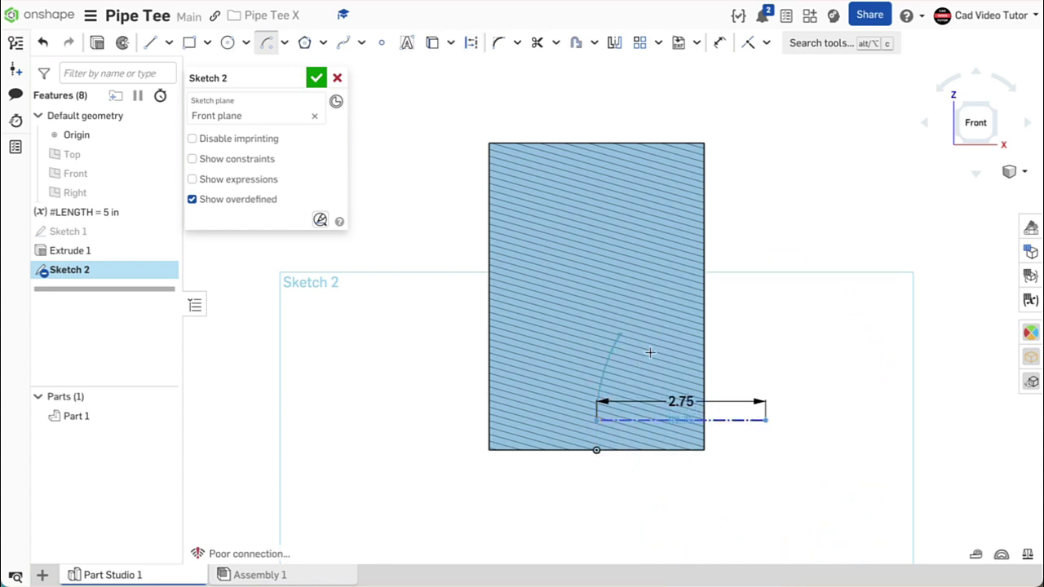
click(763, 271)
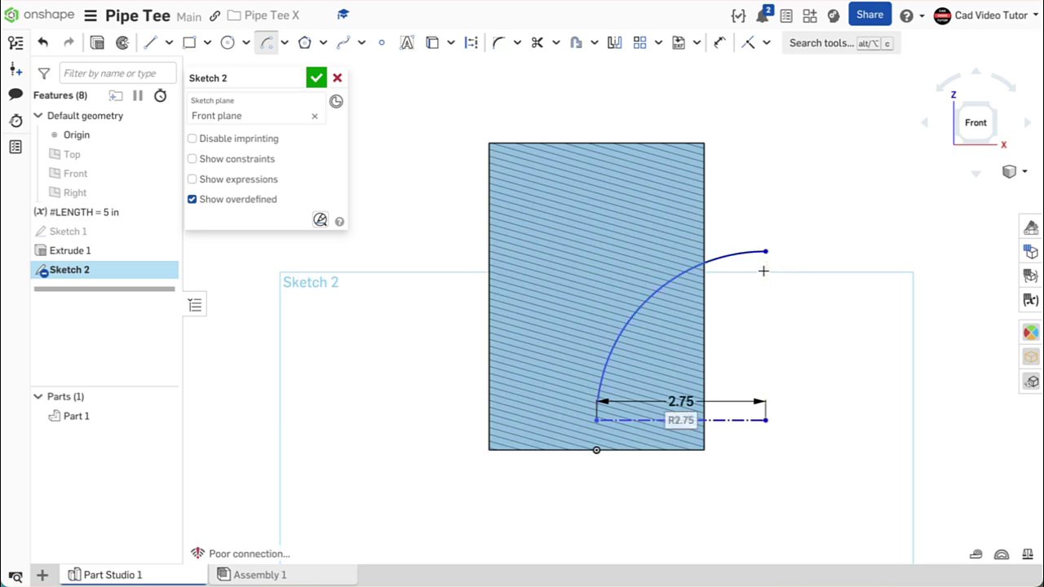
Dimension the vertical distance between the arc's upper endpoint and the origin
click(721, 47)
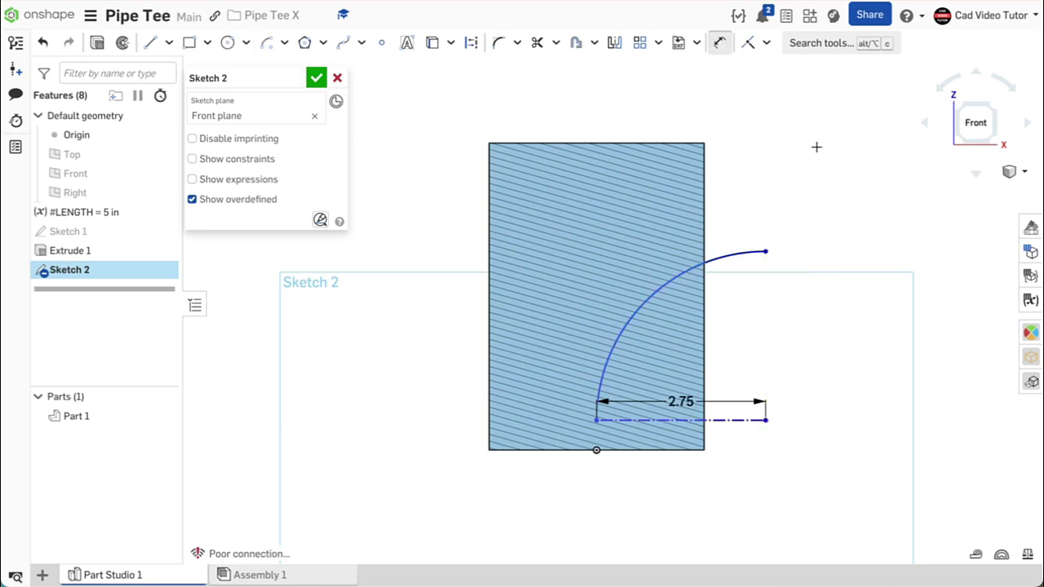
click(763, 252)
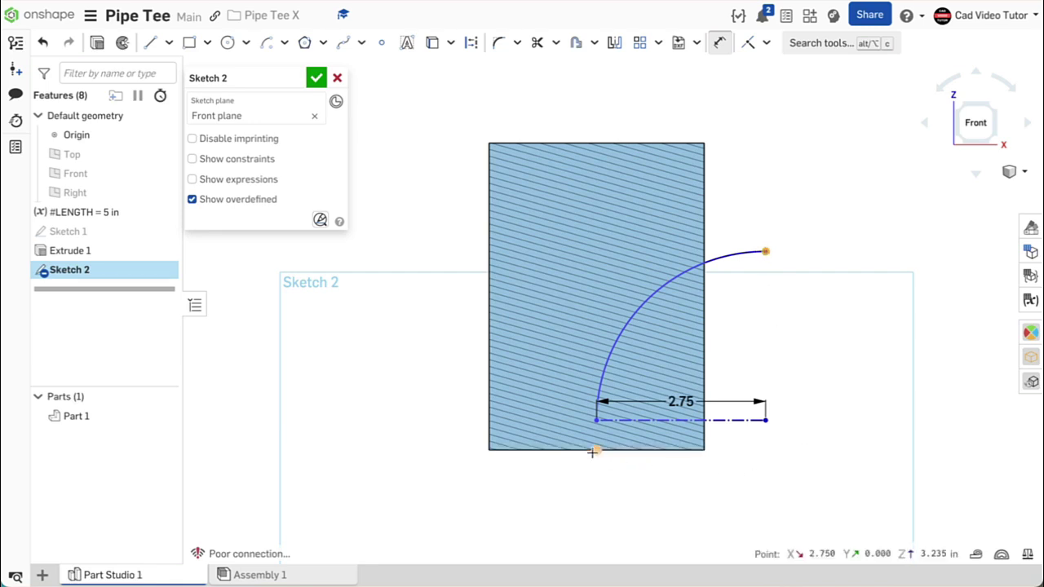
click(594, 450)
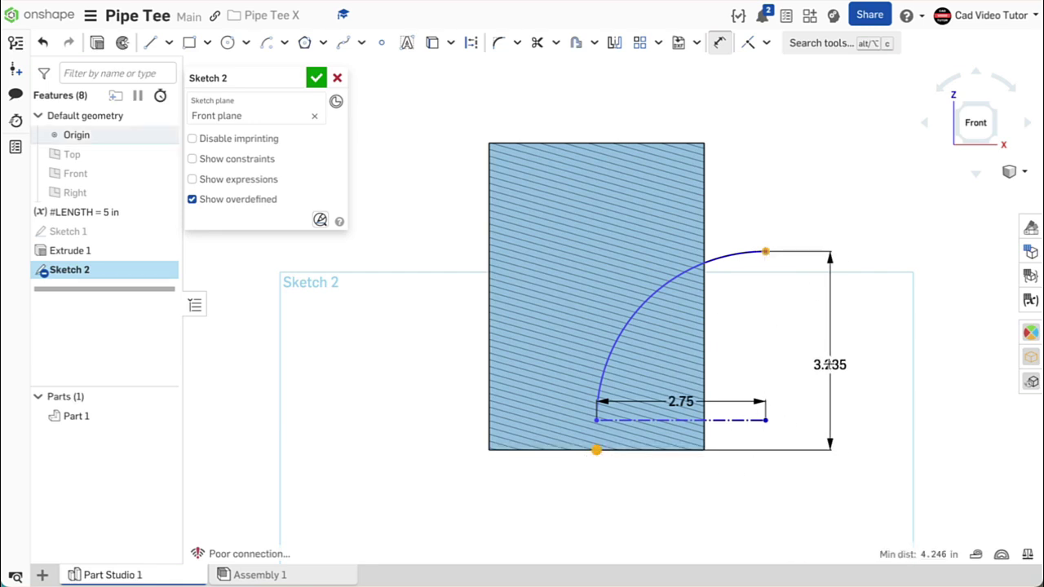
click(819, 363)
key(Return)
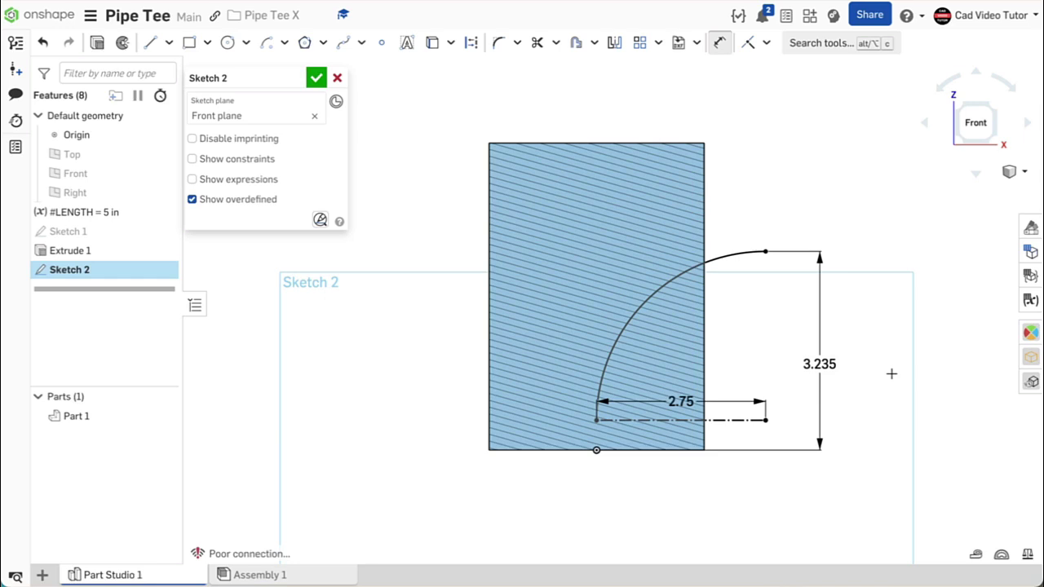
Set the vertical dimension from the origin to the arc's upper endpoint to #LENGTH*3/5
double_click(818, 367)
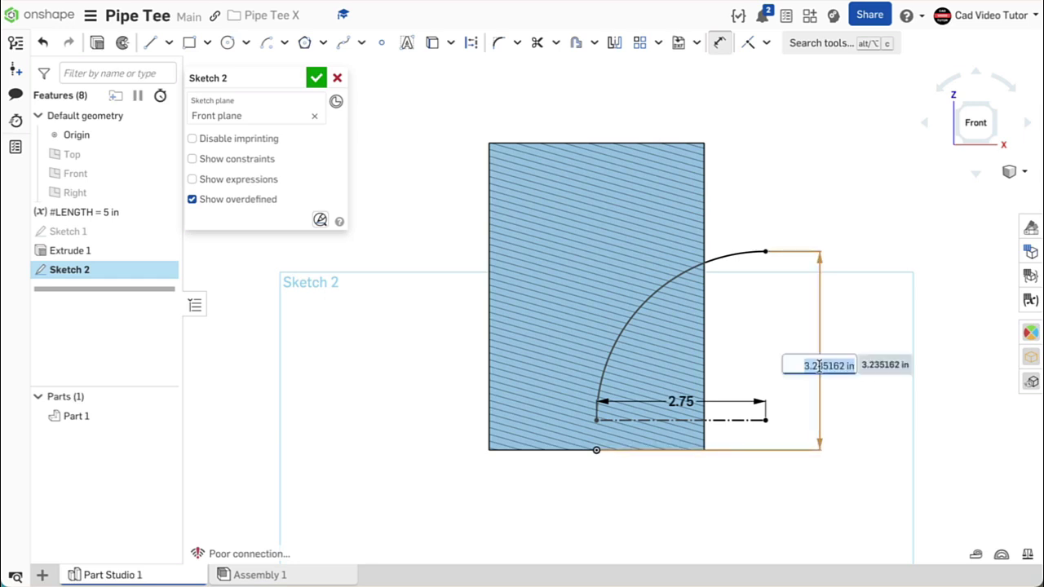
text(#)
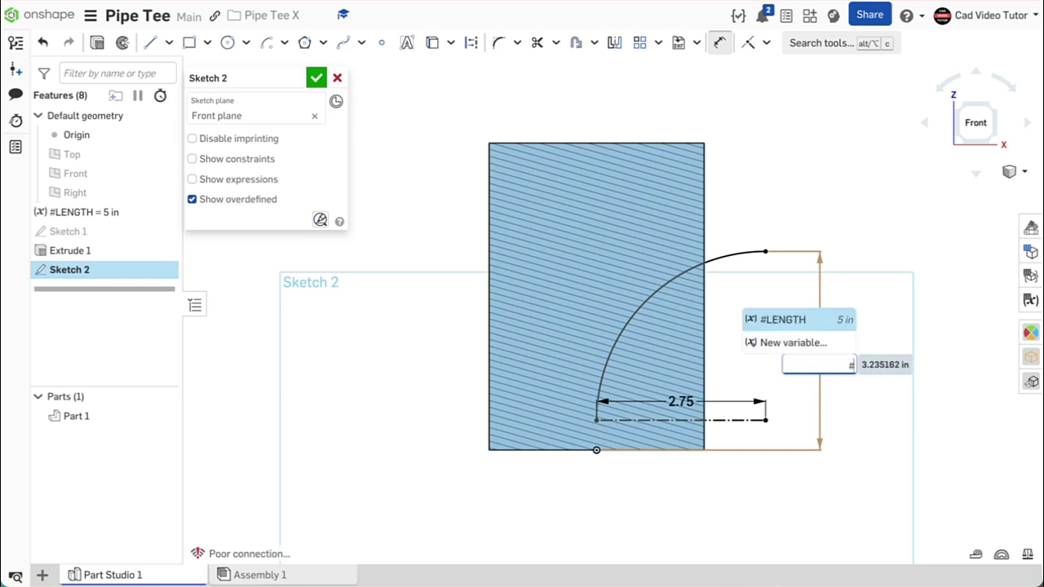
click(806, 319)
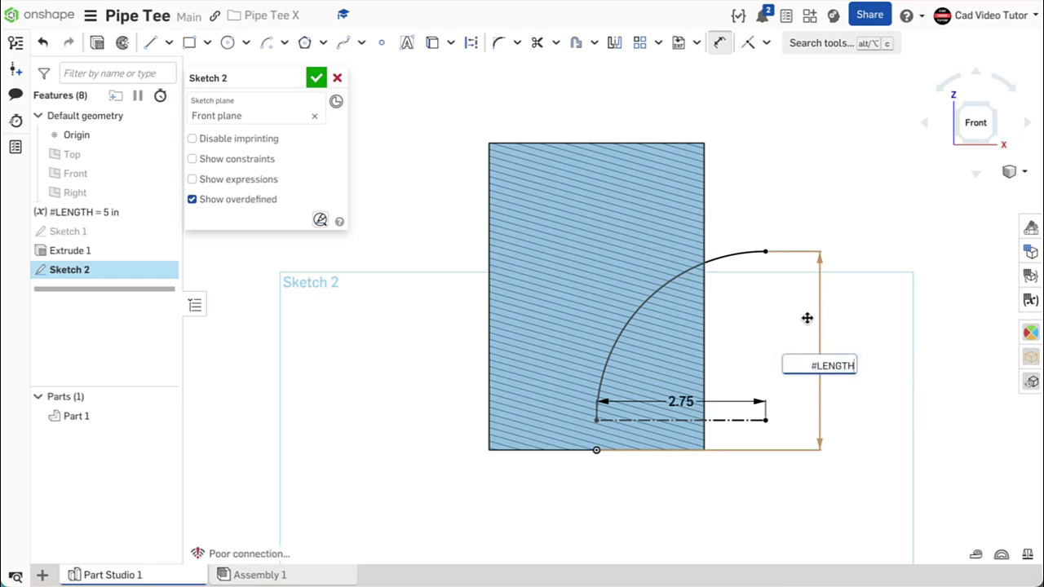
text(*3/5)
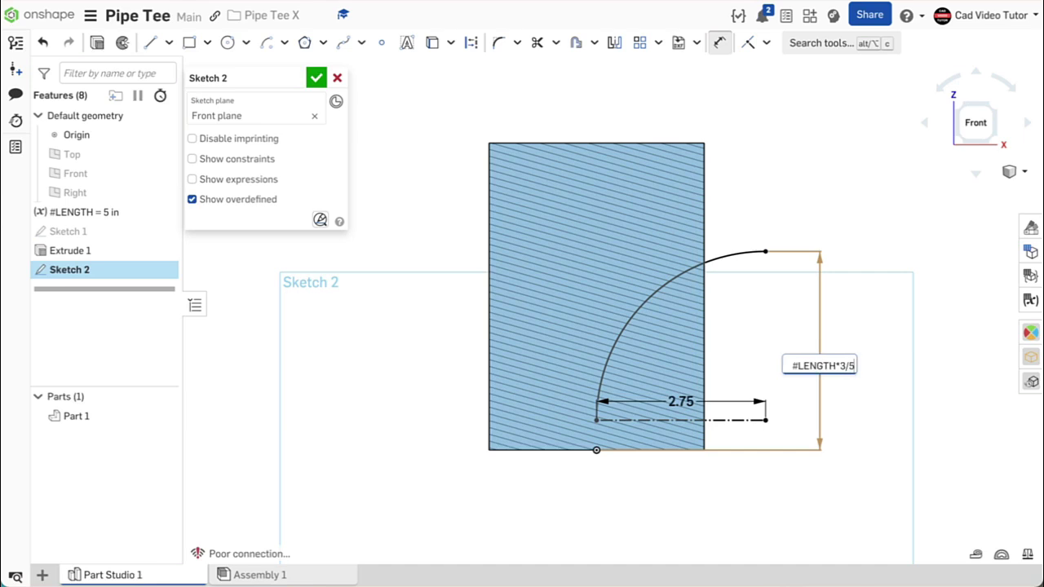
key(Return)
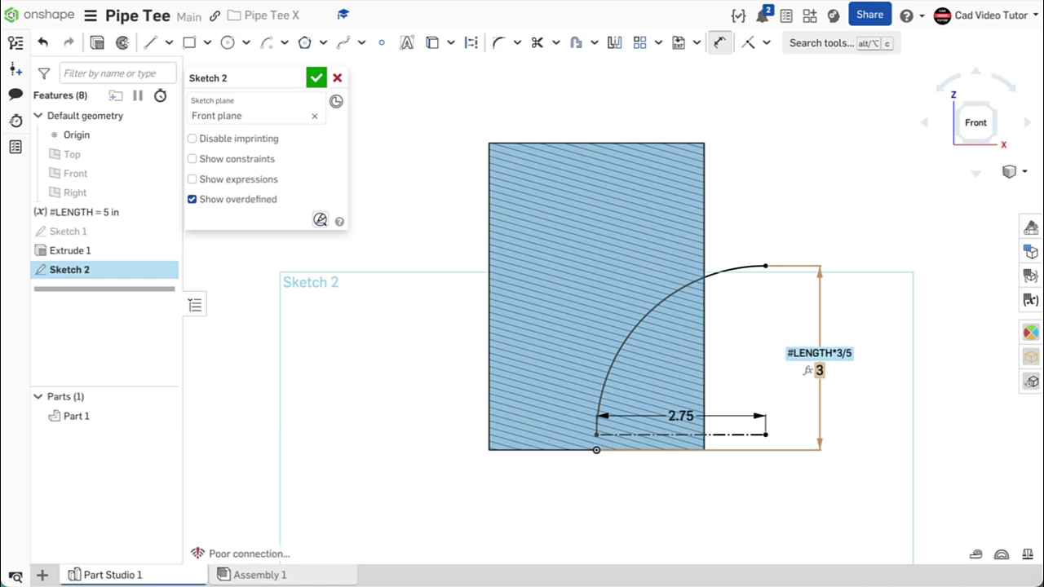
Set the LENGTH variable to 8 in in the variable table and close the table
click(1030, 302)
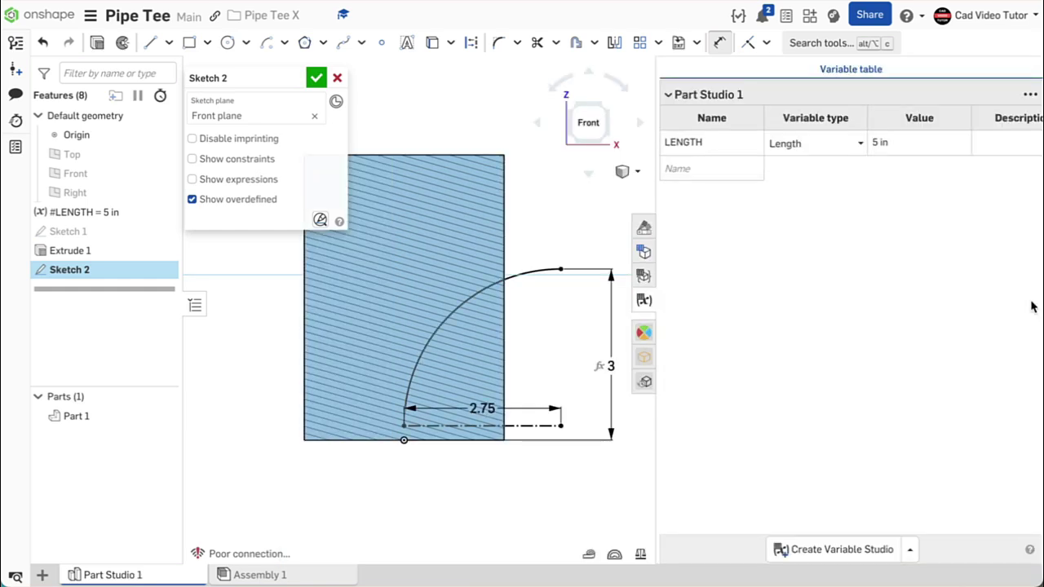
click(873, 143)
text(8)
key(Return)
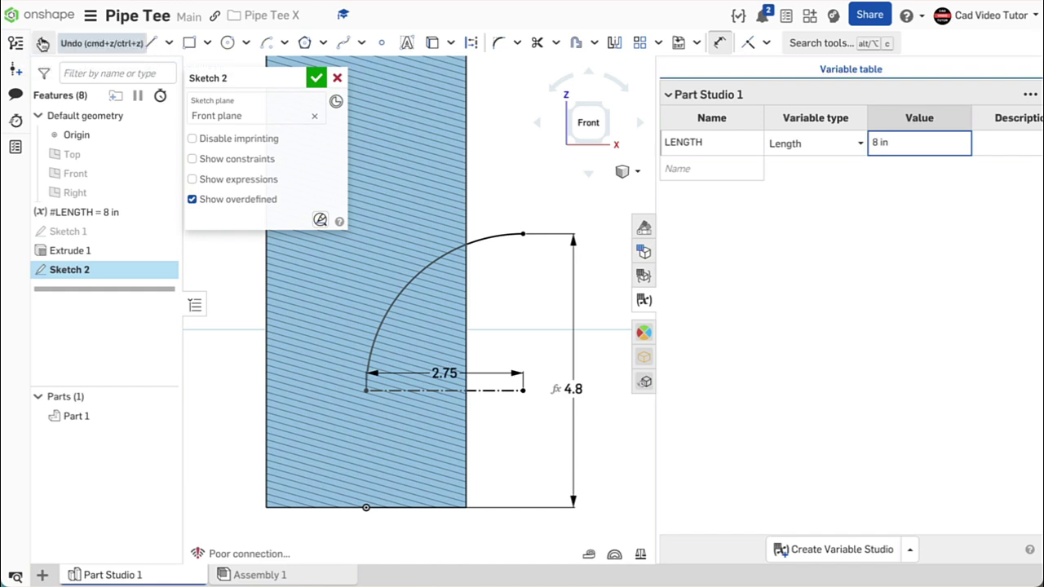
click(644, 300)
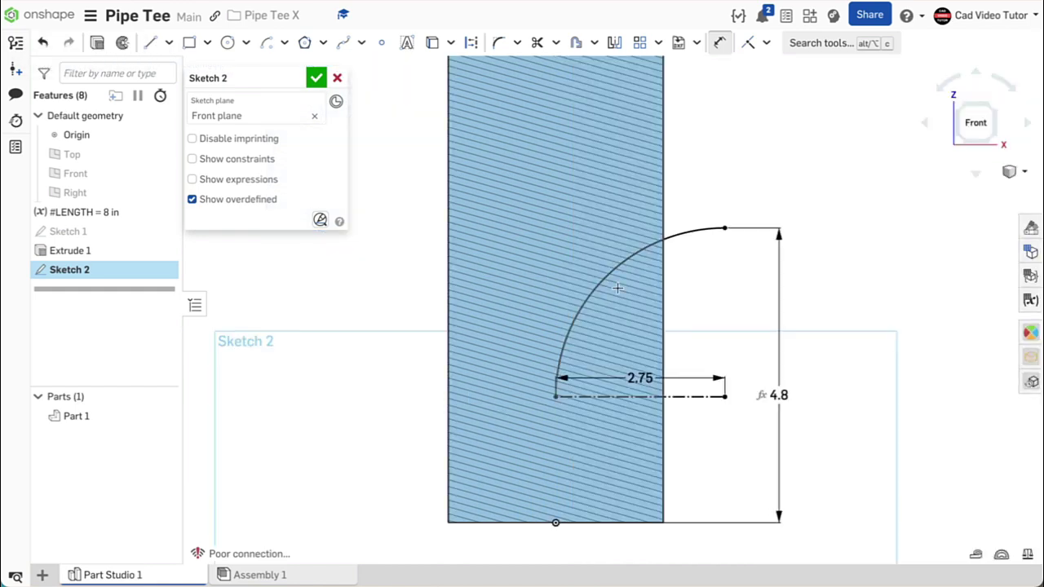
Undo the last LENGTH variable change, finish the branch path sketch and turn off the section view
click(40, 46)
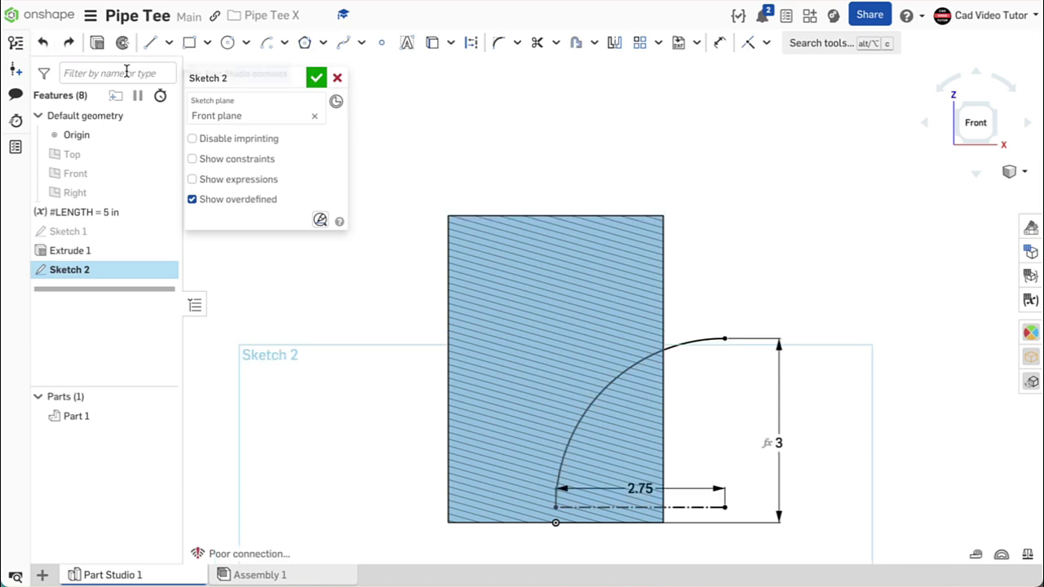
click(317, 79)
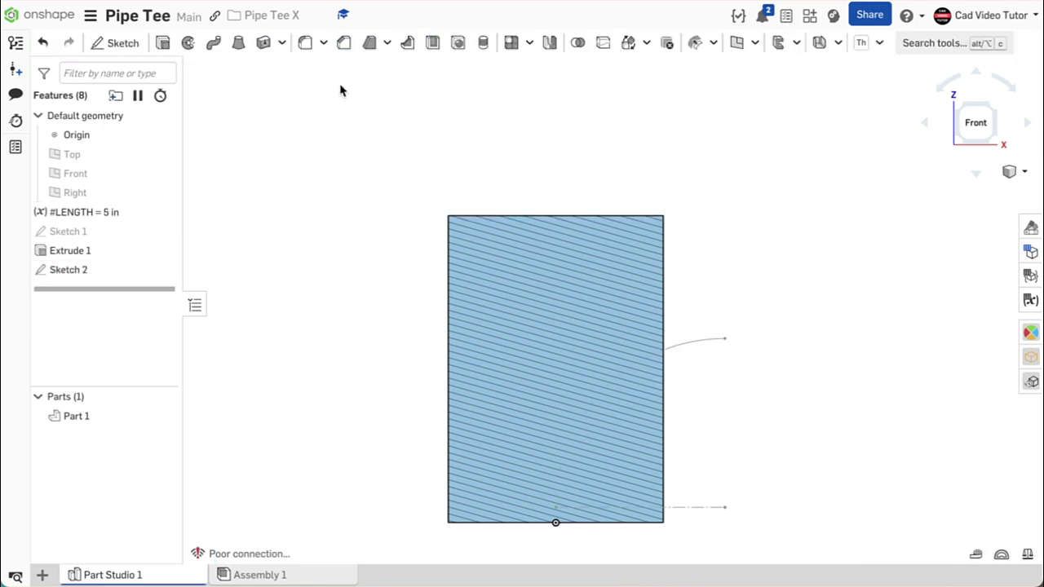
right_click(338, 171)
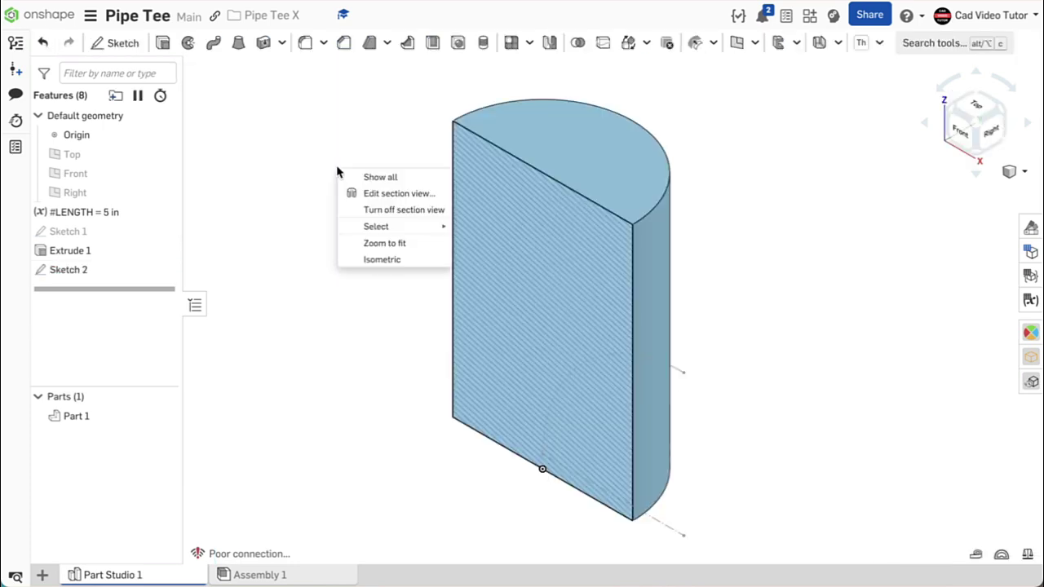
click(359, 210)
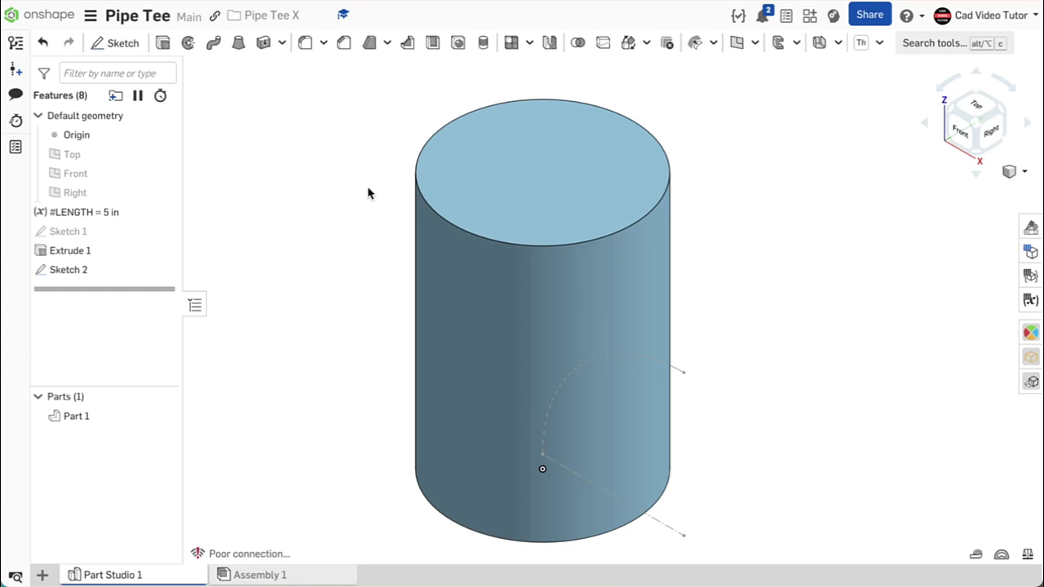
Create a Plane point plane through the arc's upper endpoint, parallel to the Right plane
click(736, 43)
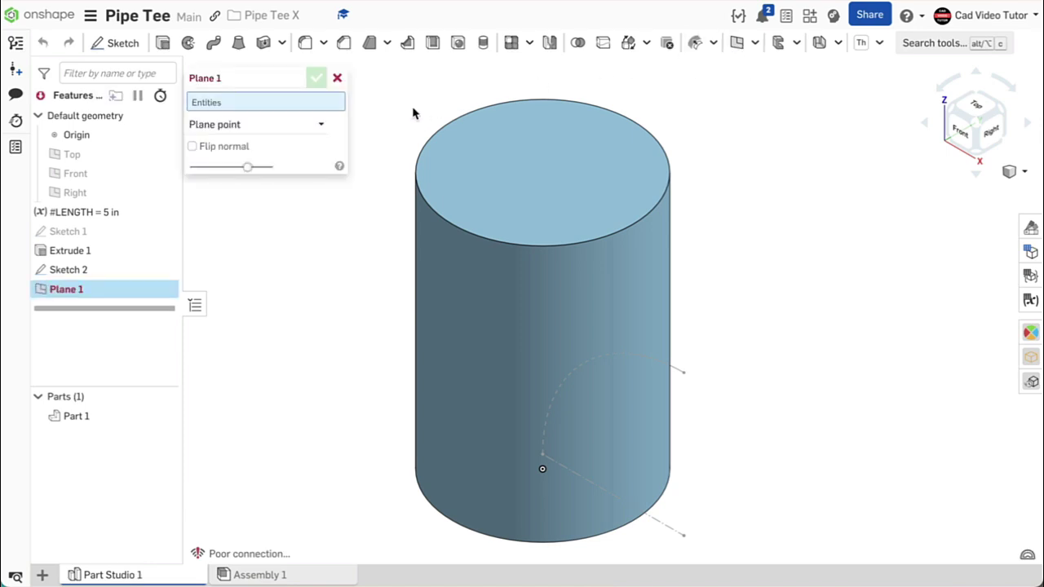
click(316, 121)
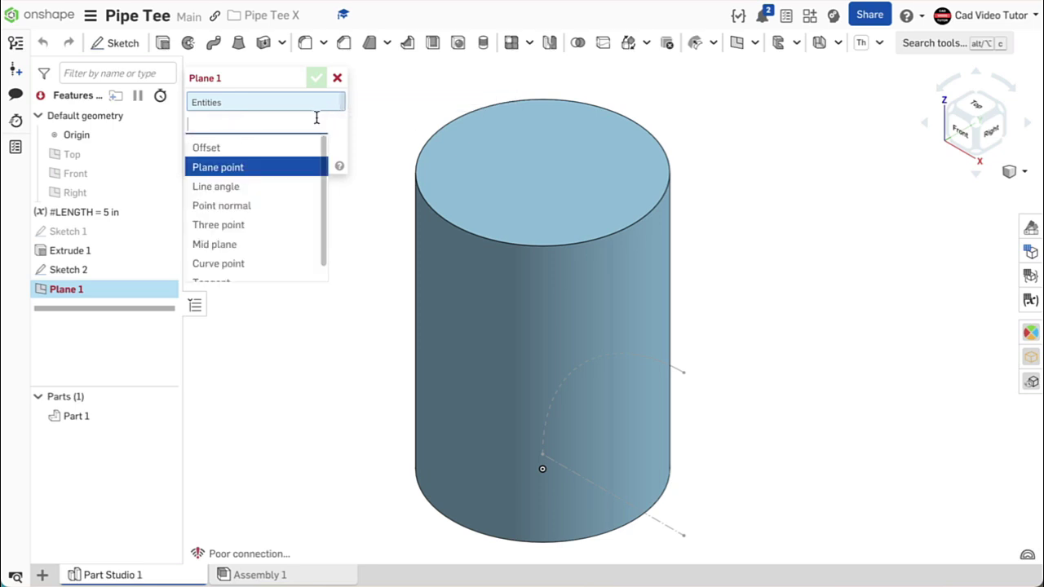
click(249, 167)
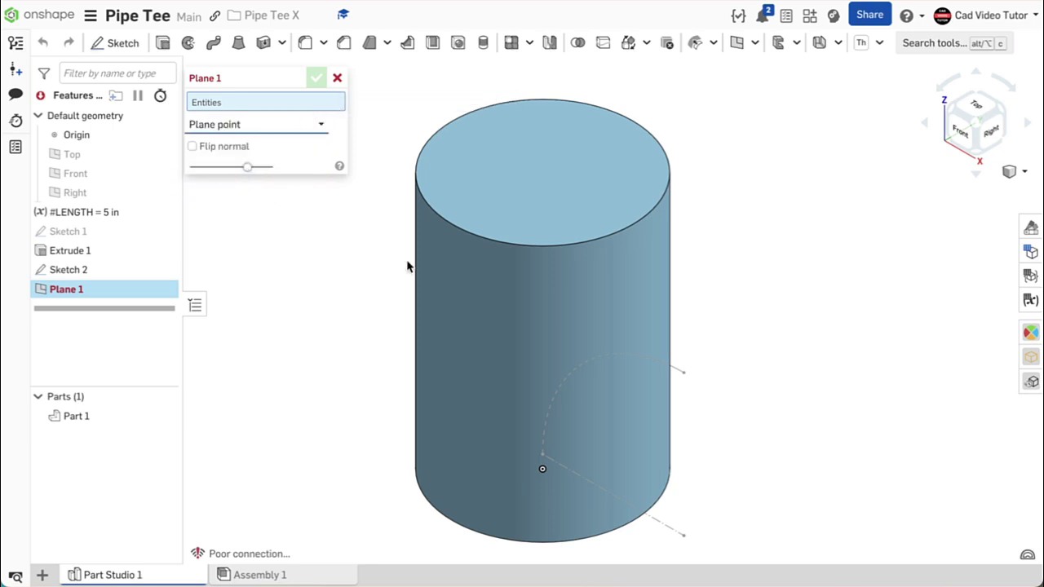
click(684, 373)
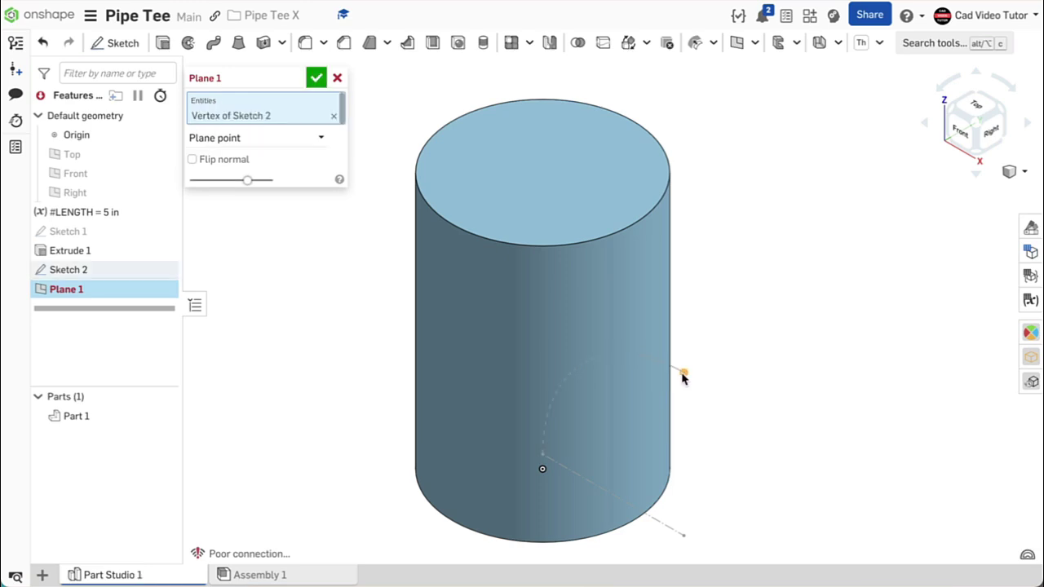
click(95, 193)
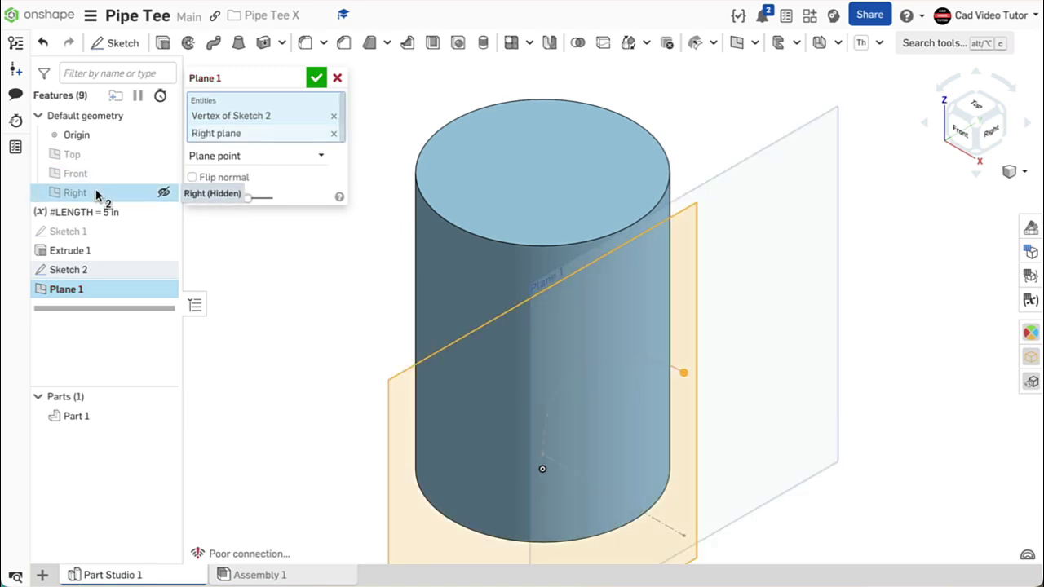
click(316, 78)
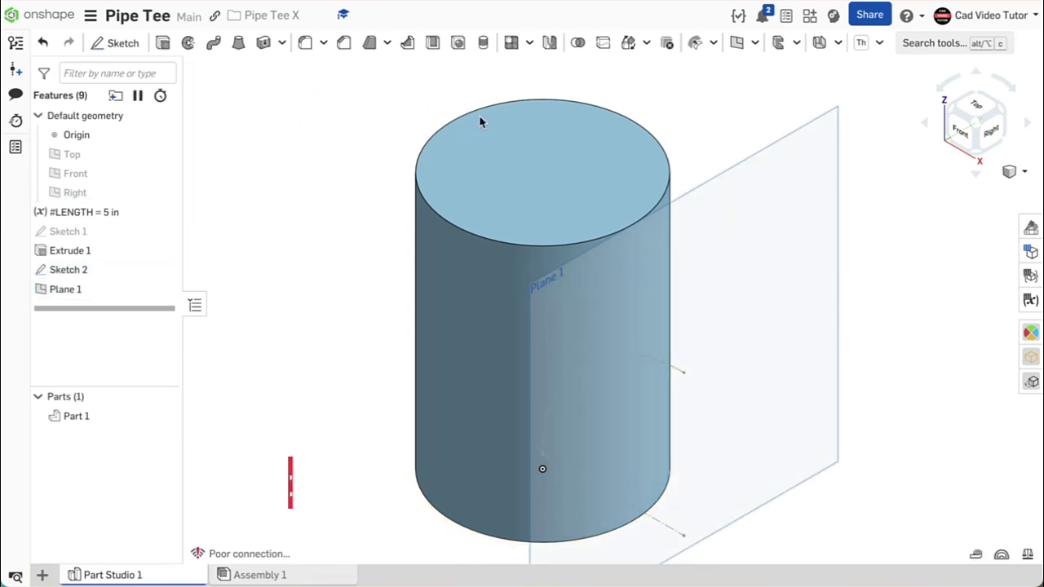
Sketch a 3.5 in diameter circle on the new plane, centred on the arc's upper endpoint, and finish the sketch
click(122, 42)
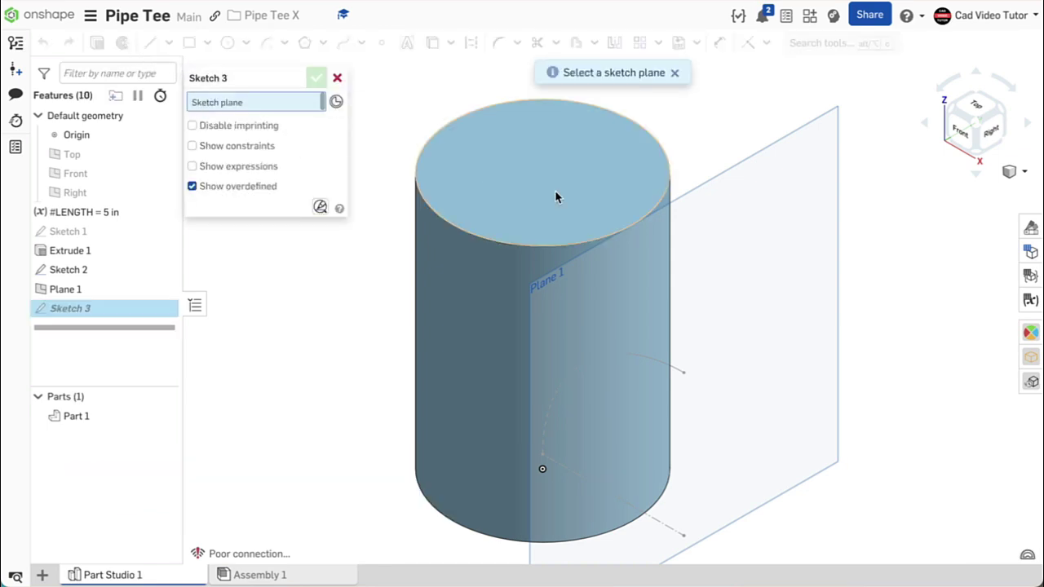
click(747, 205)
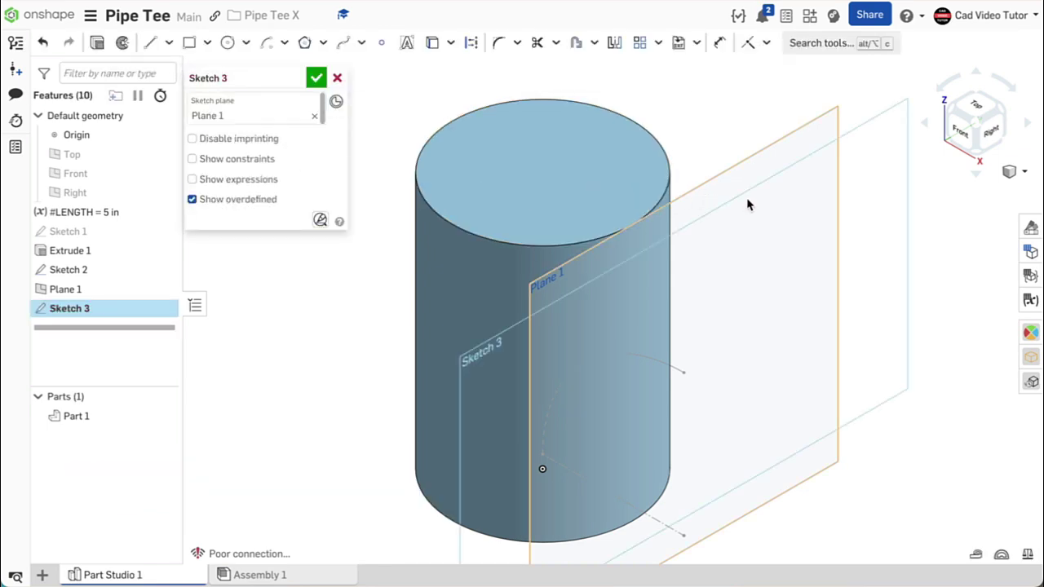
key(n)
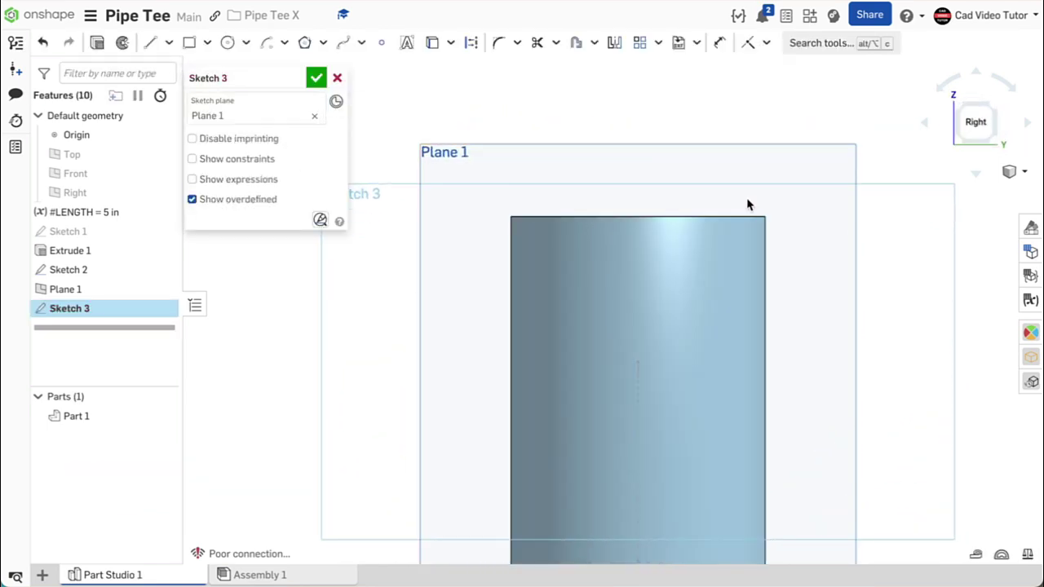
click(246, 46)
click(222, 69)
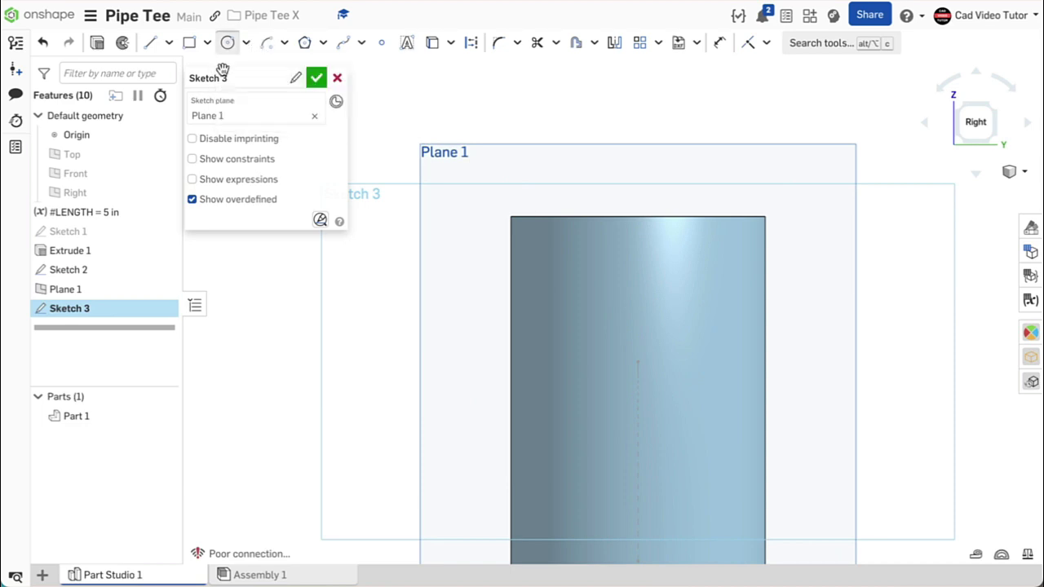
click(638, 361)
click(708, 327)
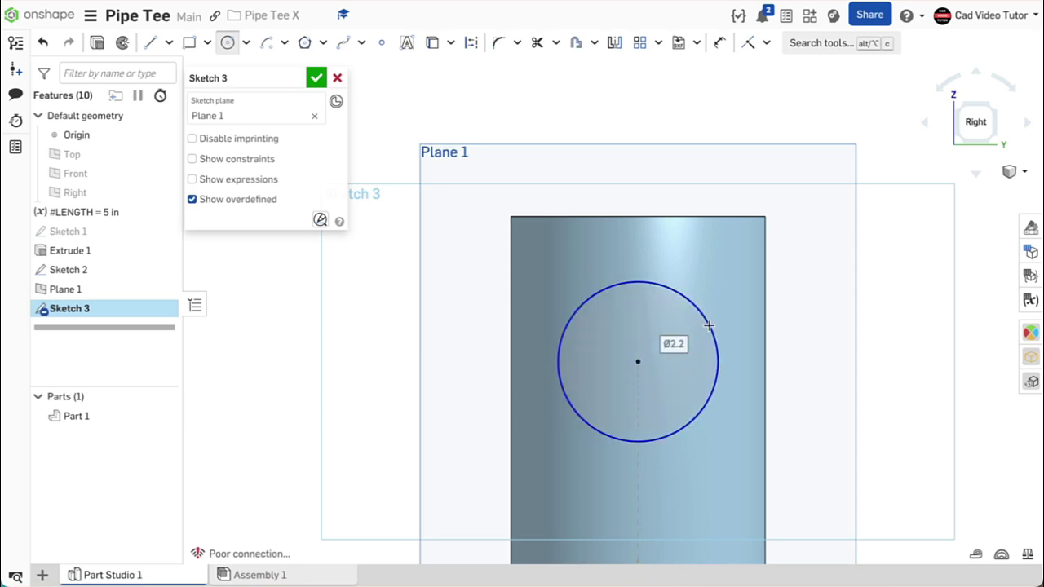
text(3.5)
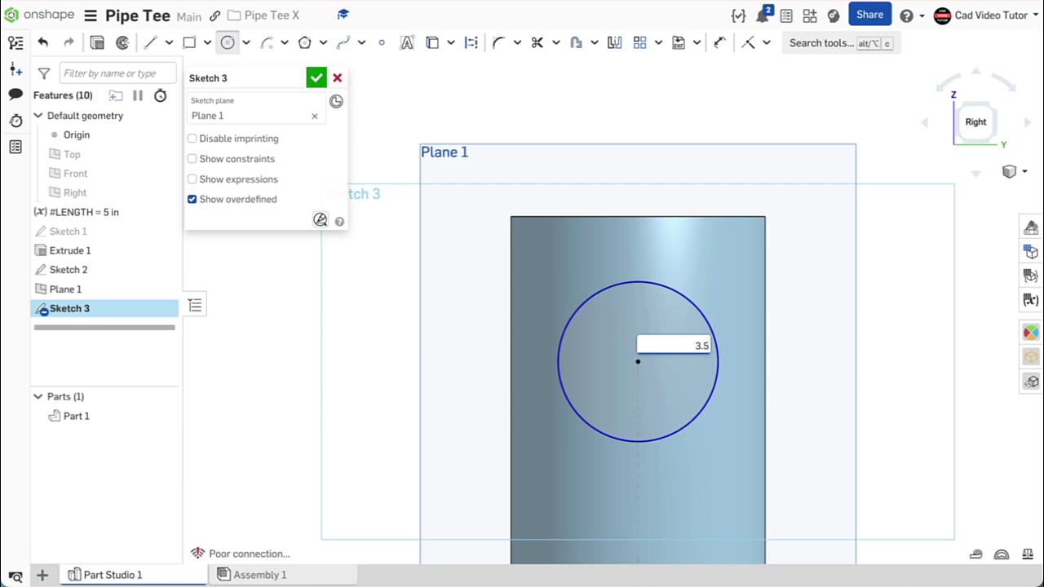
key(Return)
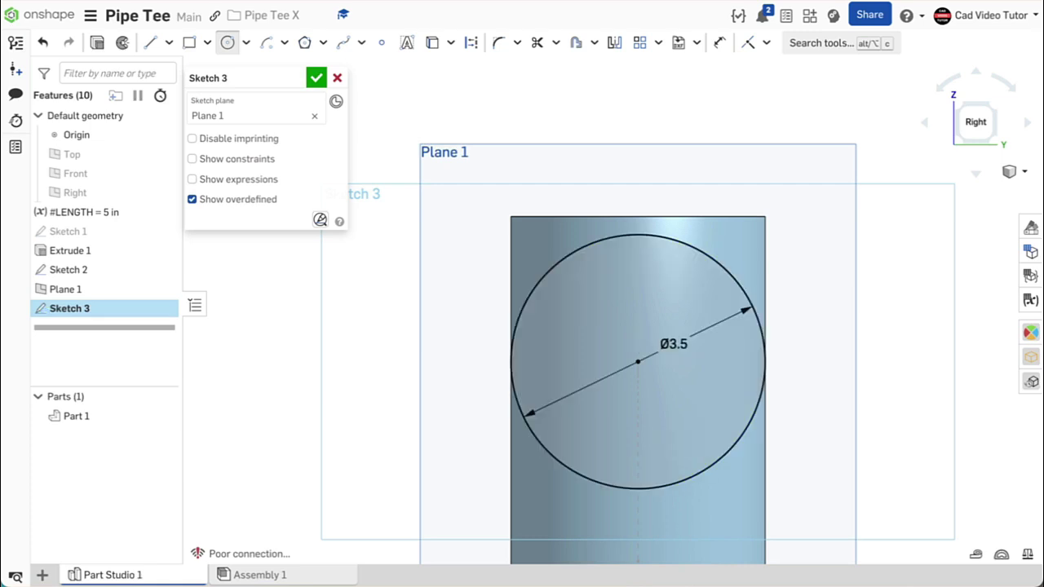
key(shift+7)
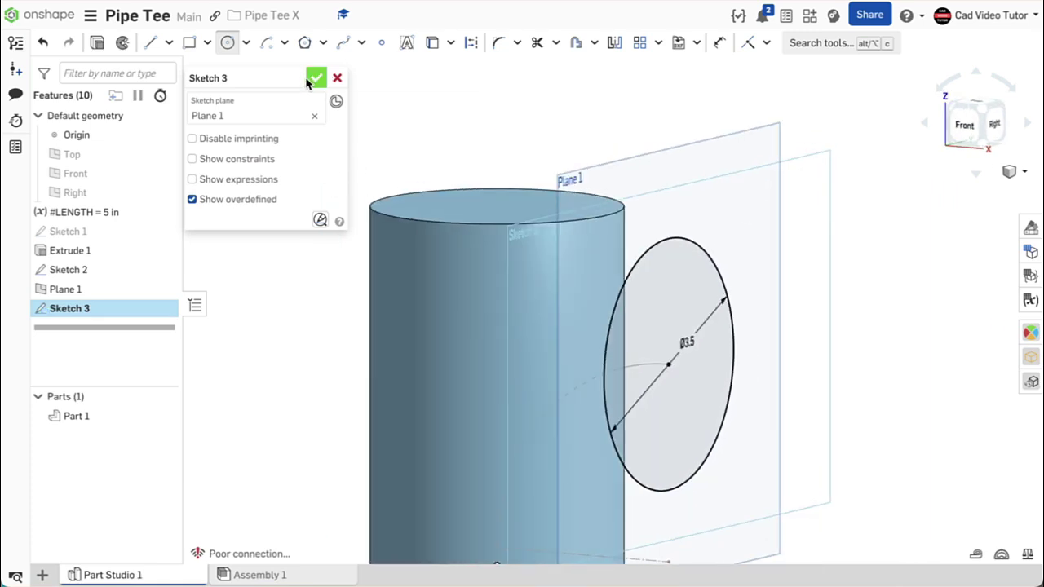
click(314, 78)
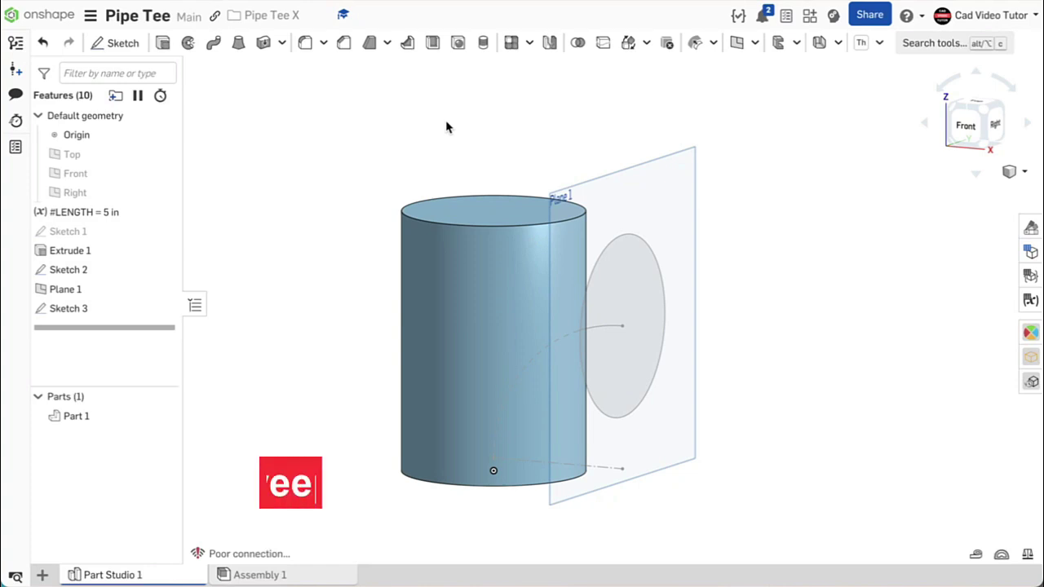
Sweep the 3.5 in circle along the arc as a solid Add, using Merge with all
click(215, 44)
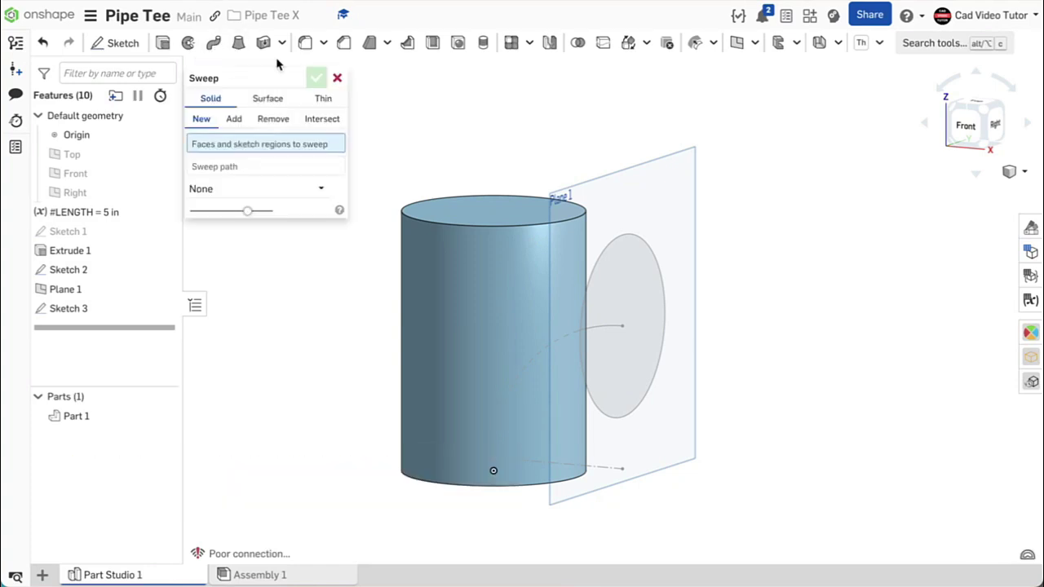
click(235, 119)
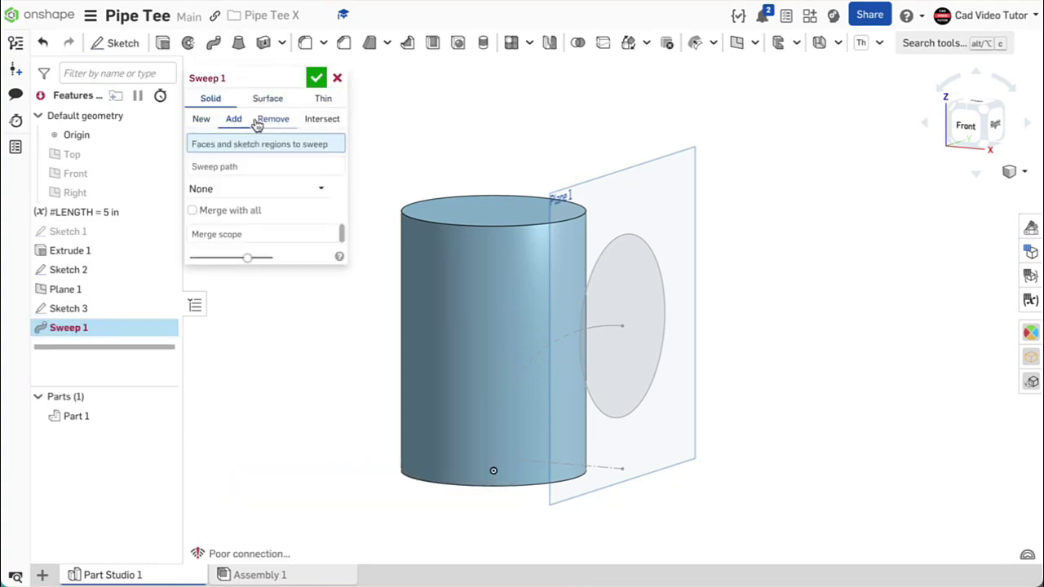
click(630, 271)
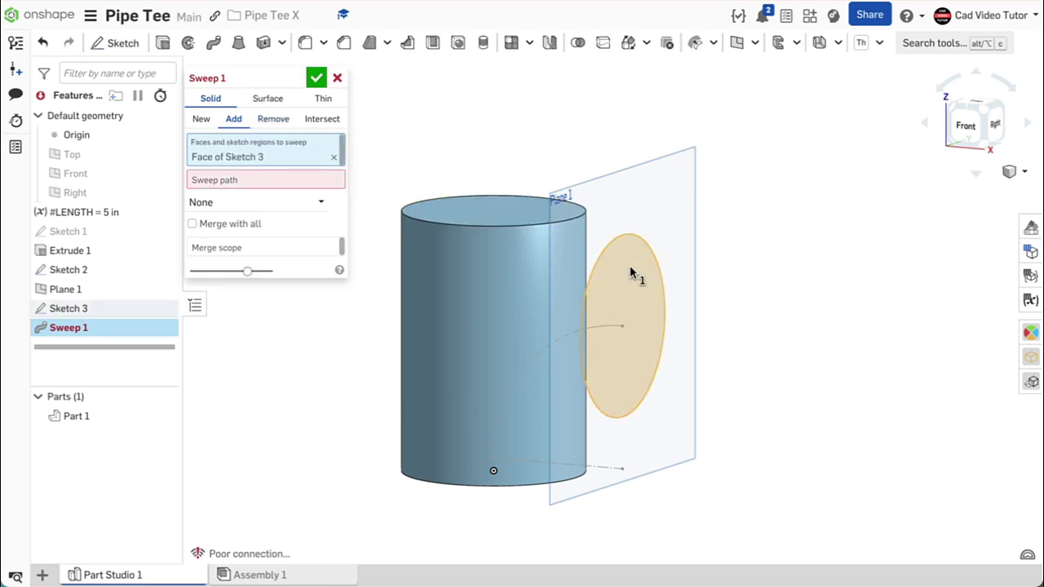
click(321, 186)
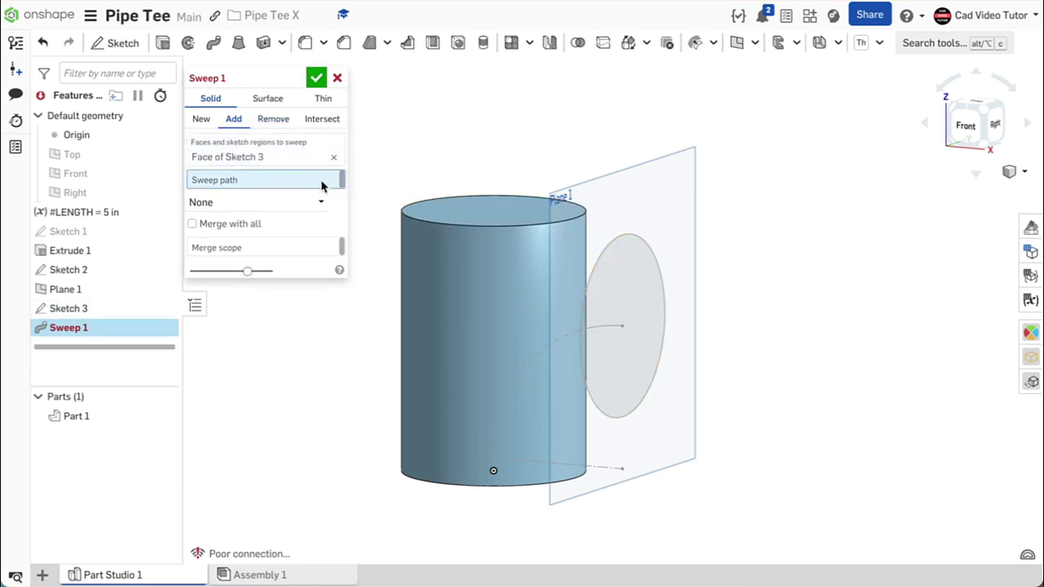
click(593, 326)
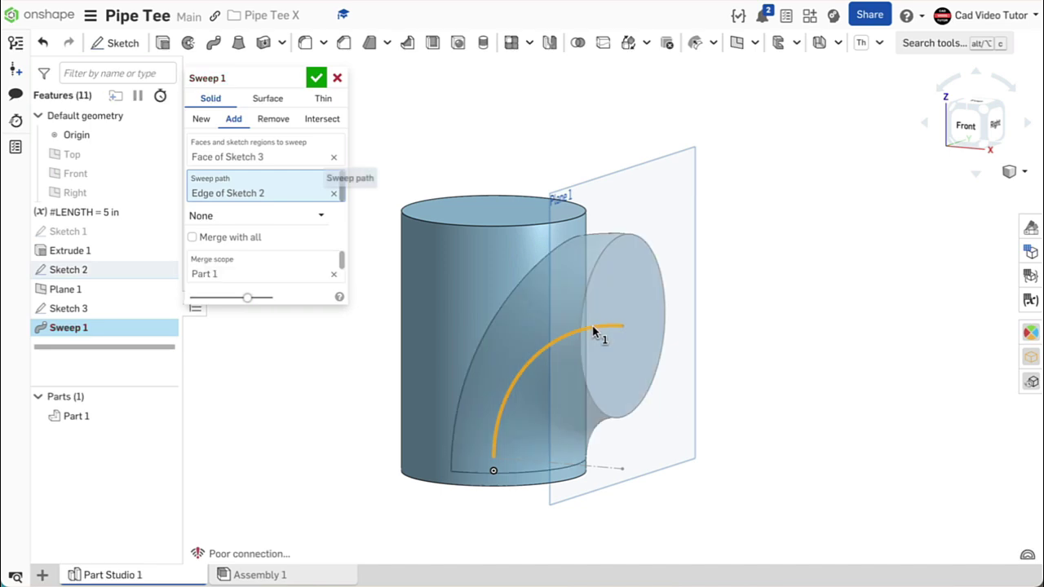
click(193, 238)
mouse_move(846, 319)
right_down()
mouse_move(720, 317)
mouse_move(846, 319)
right_up()
click(316, 78)
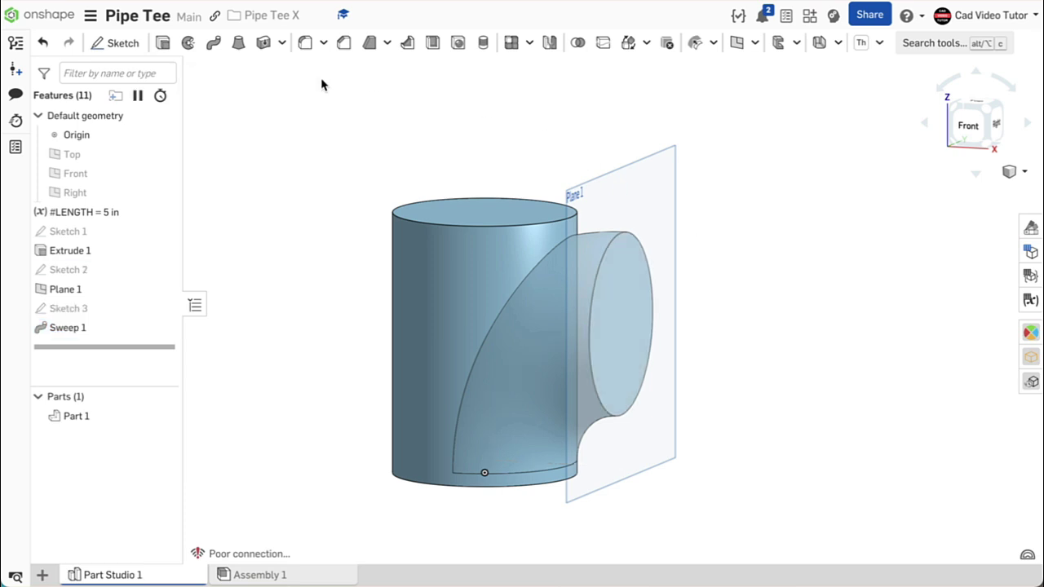
key(shift+7)
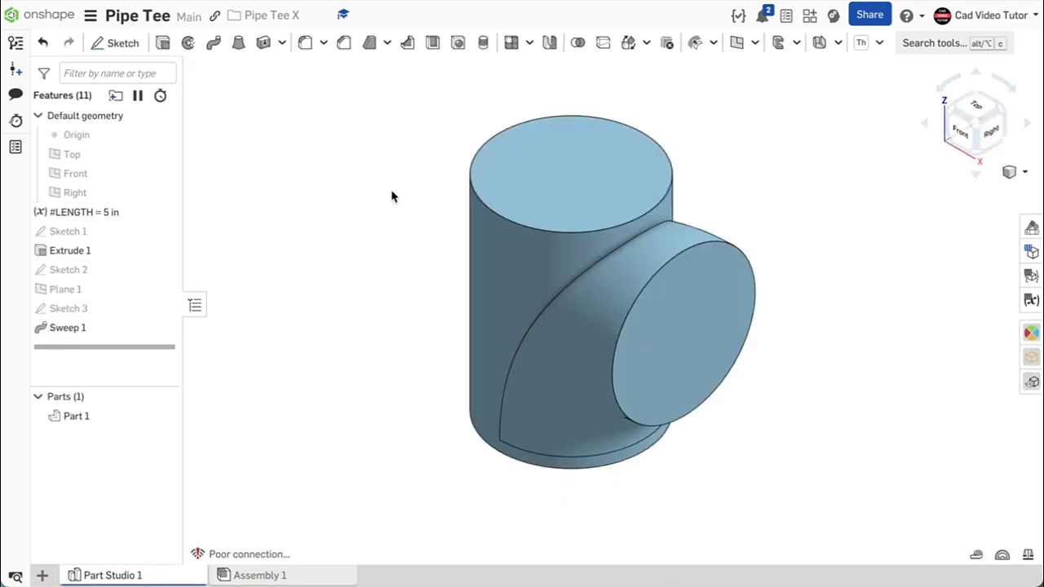
Sketch a 4 in diameter circle on the main cylinder's top face, concentric with it, and finish the sketch
click(120, 44)
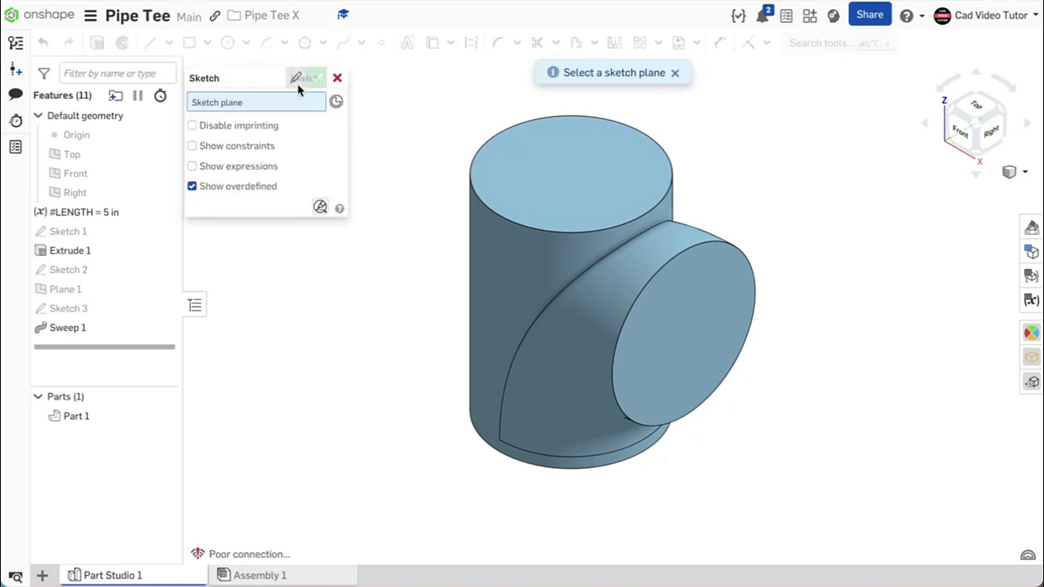
click(517, 168)
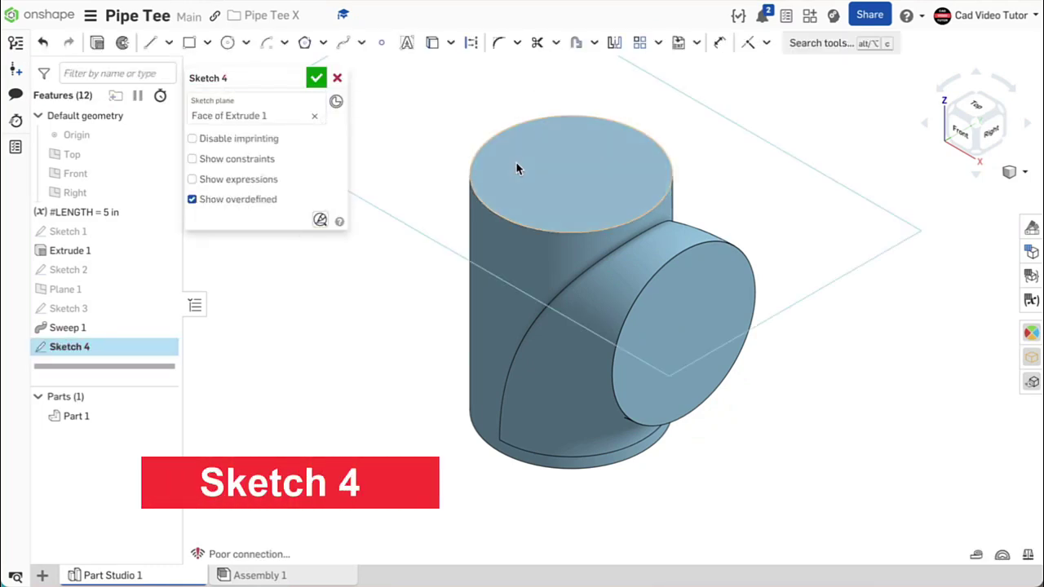
key(n)
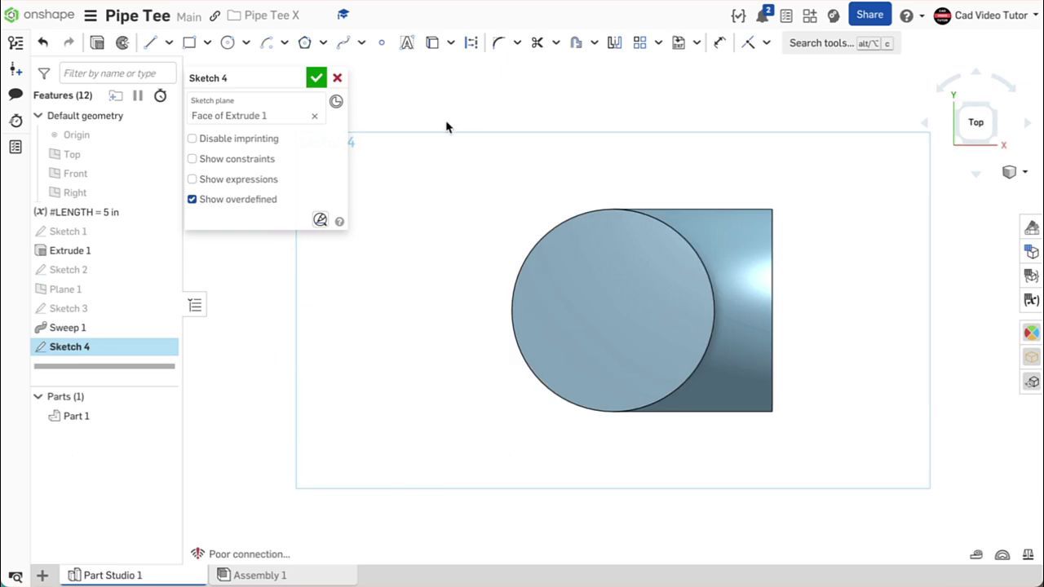
click(246, 42)
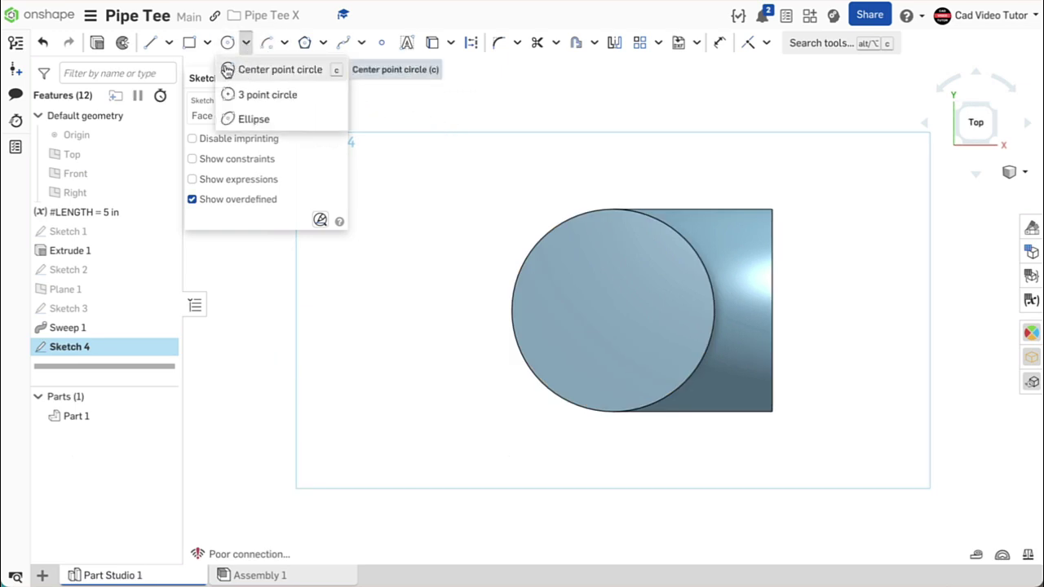
click(227, 70)
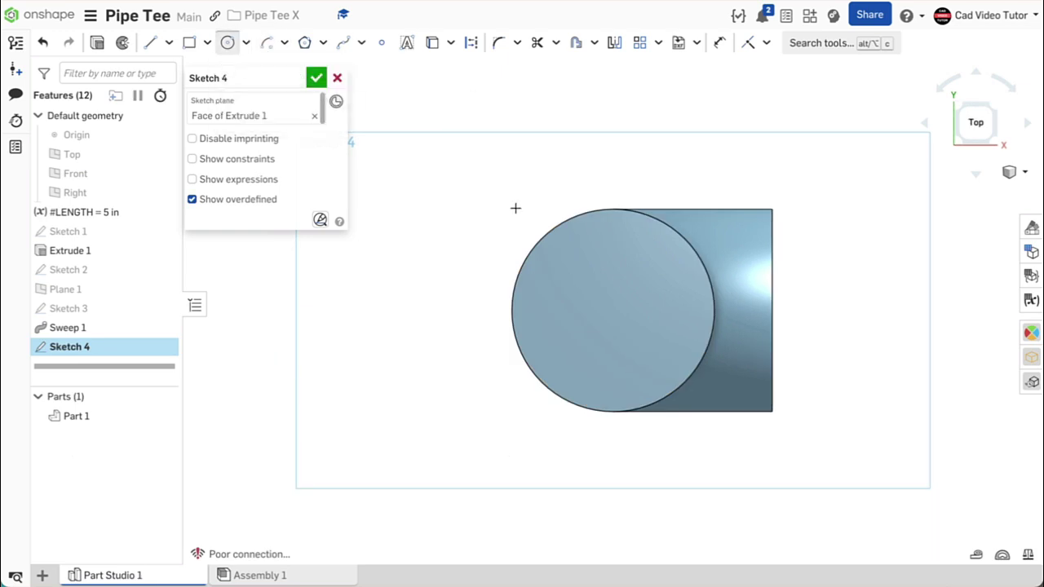
click(612, 309)
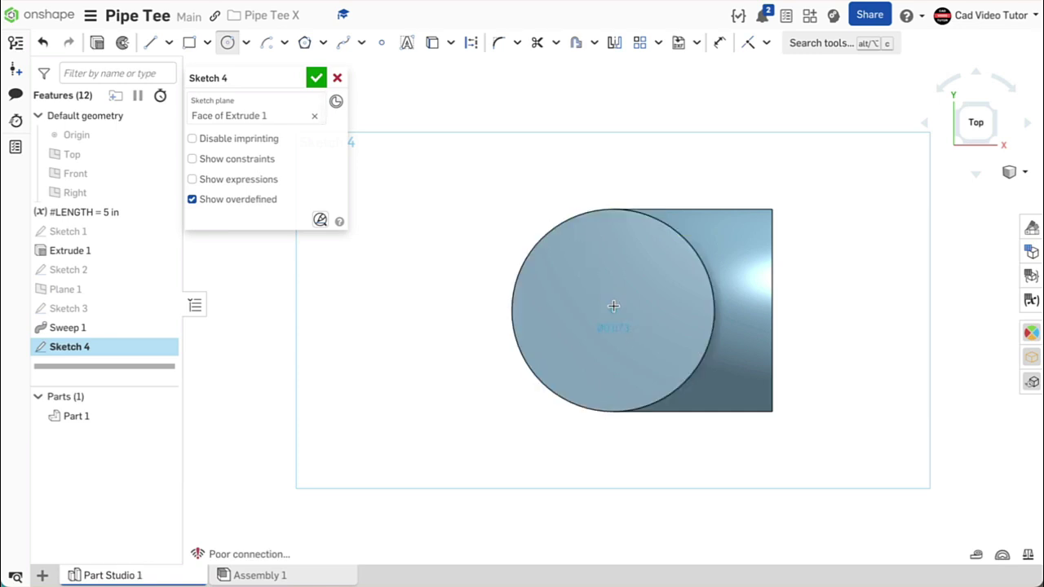
click(657, 199)
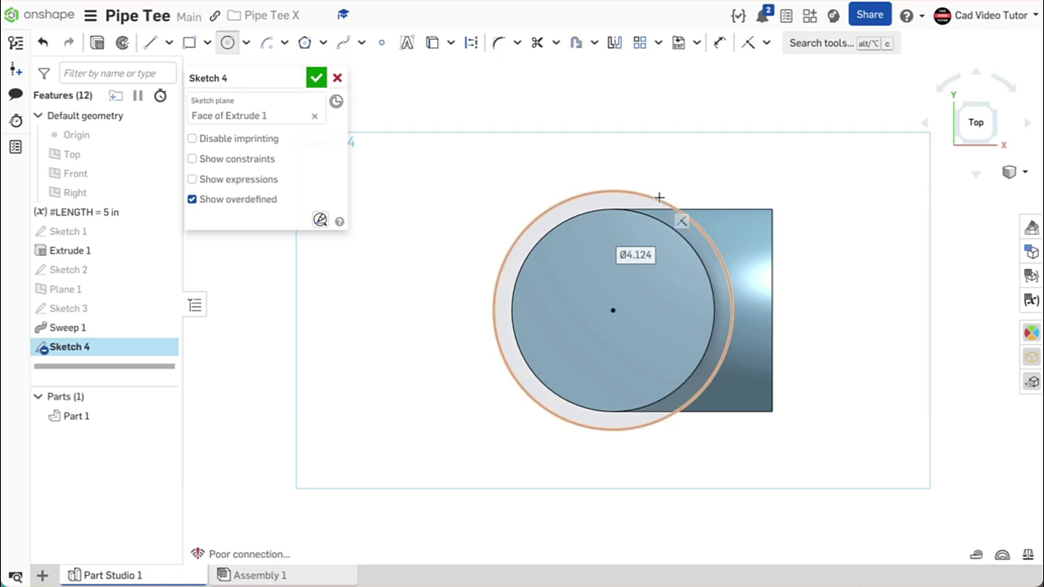
text(4)
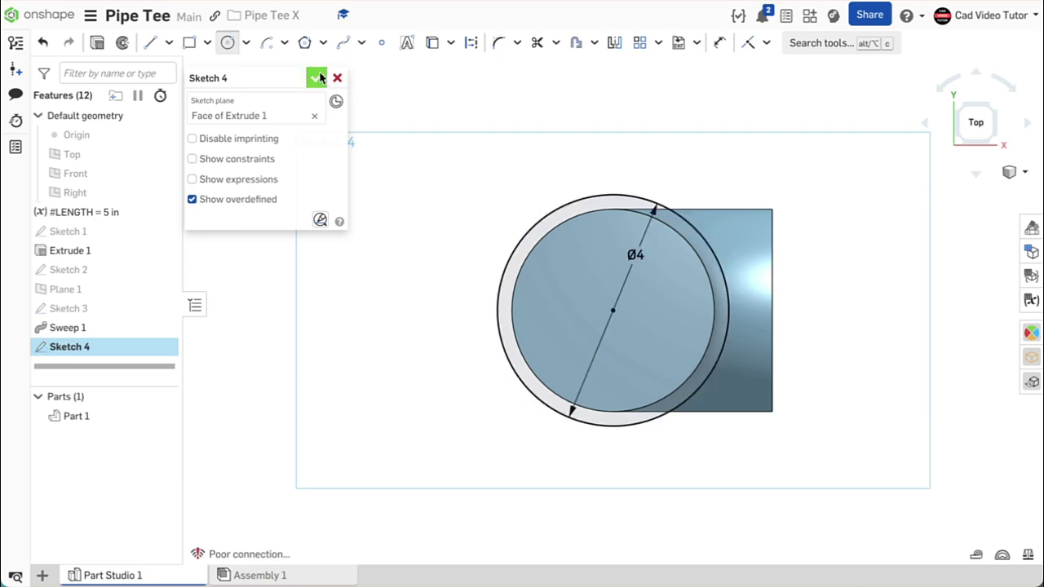
click(317, 77)
right_click(323, 119)
click(354, 178)
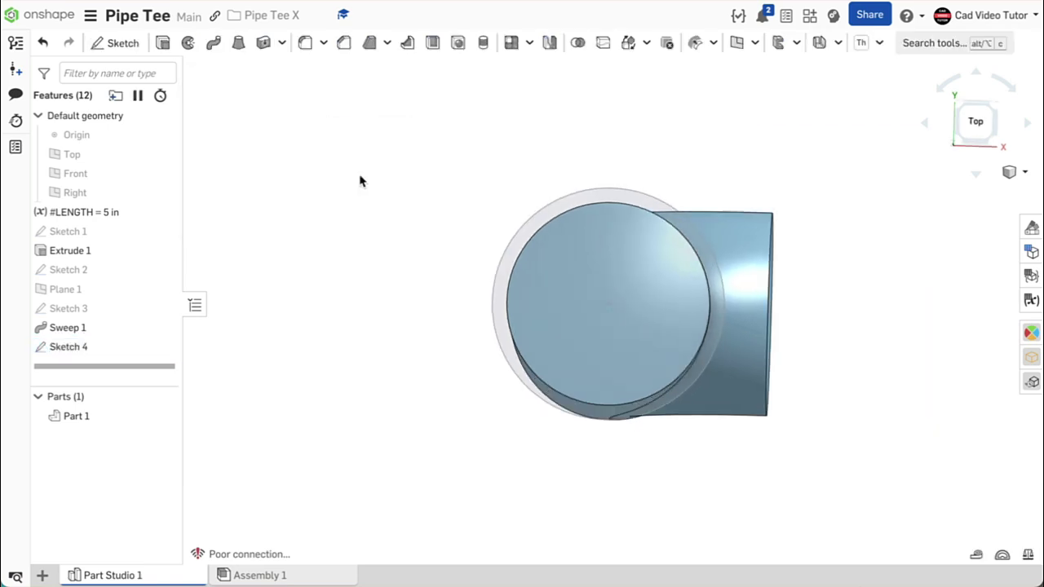
Extrude the 4 in circle sketch on the main cylinder's top face 2 in upward as a solid Add
middle_drag(368, 178, 333, 256)
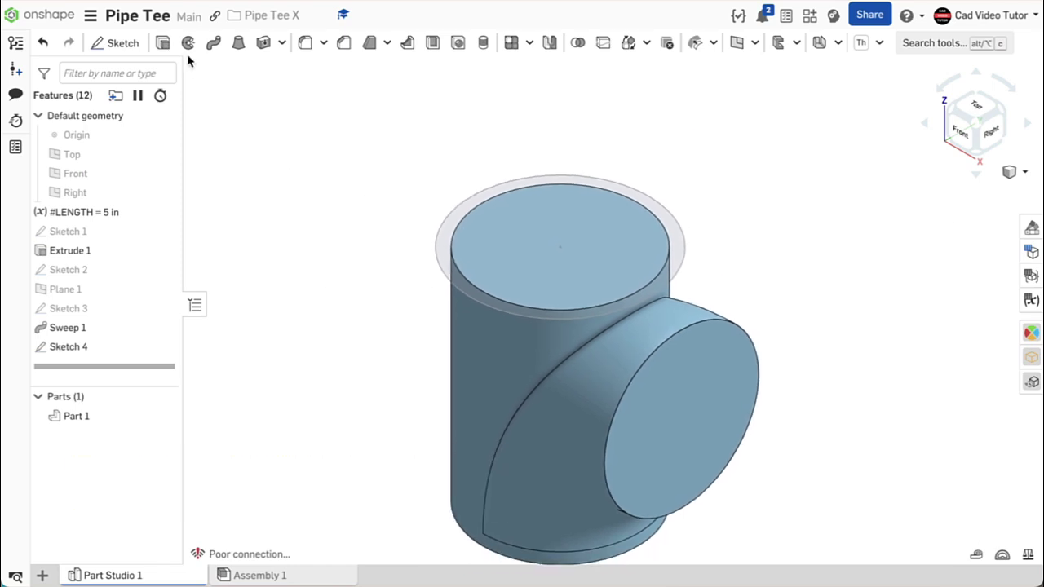
click(163, 43)
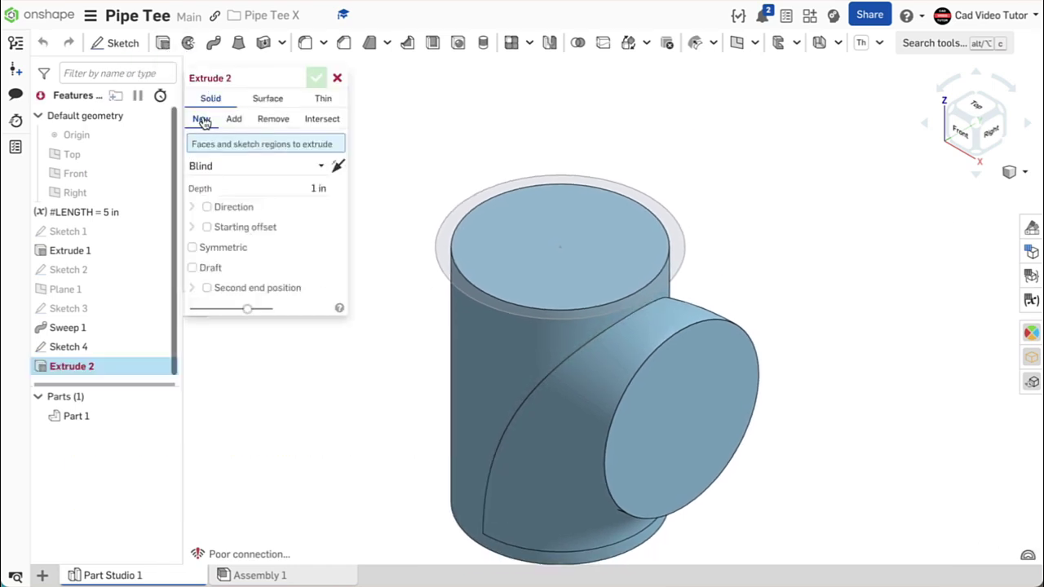
click(243, 124)
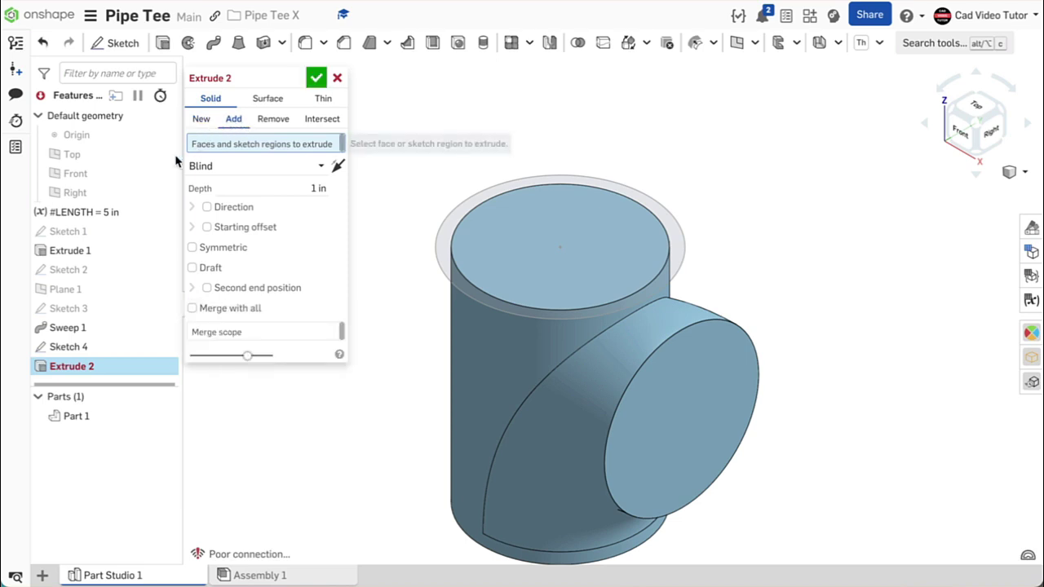
click(92, 346)
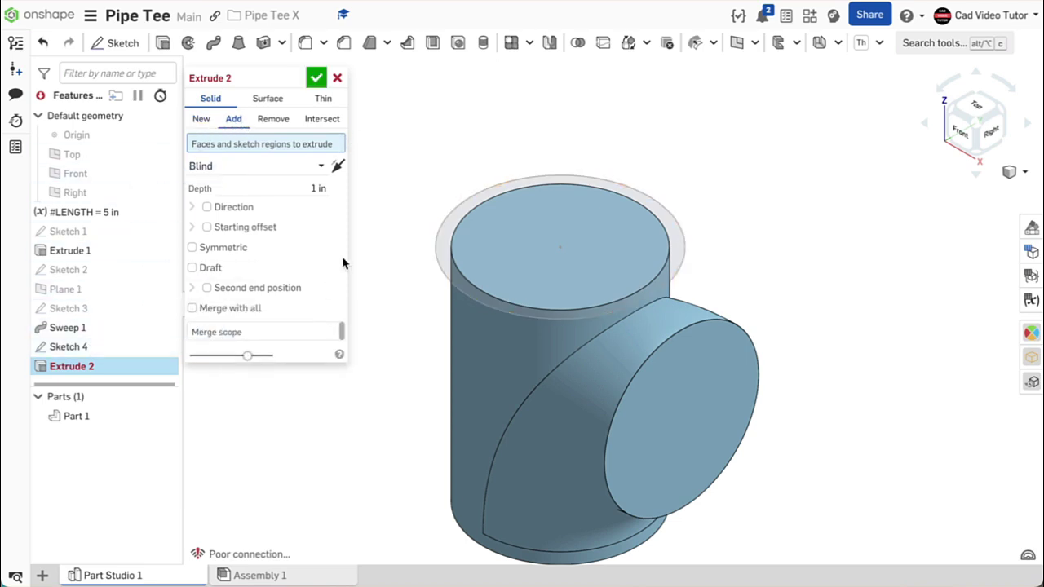
click(307, 201)
text(2)
key(Return)
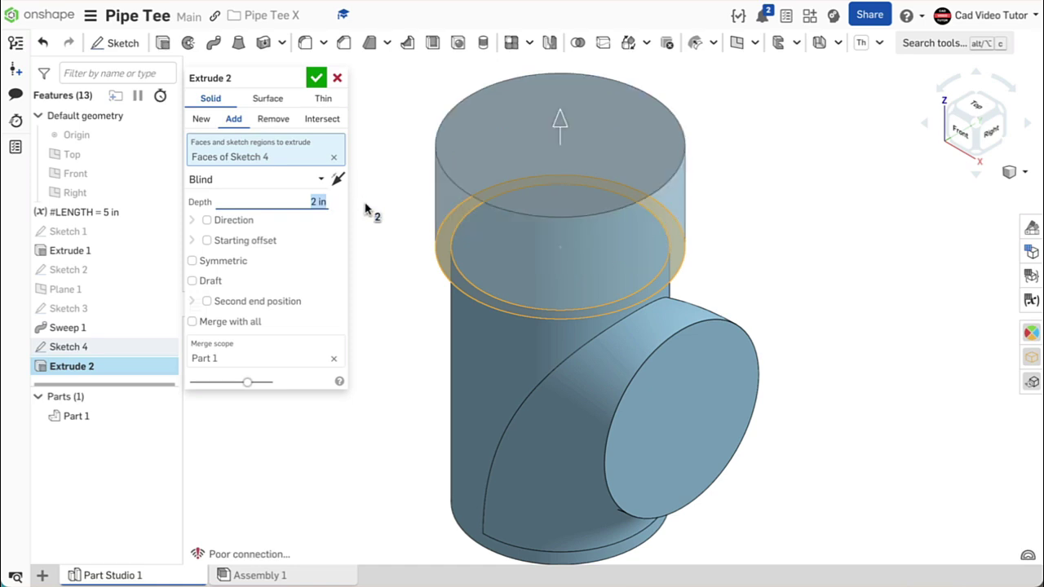
click(318, 78)
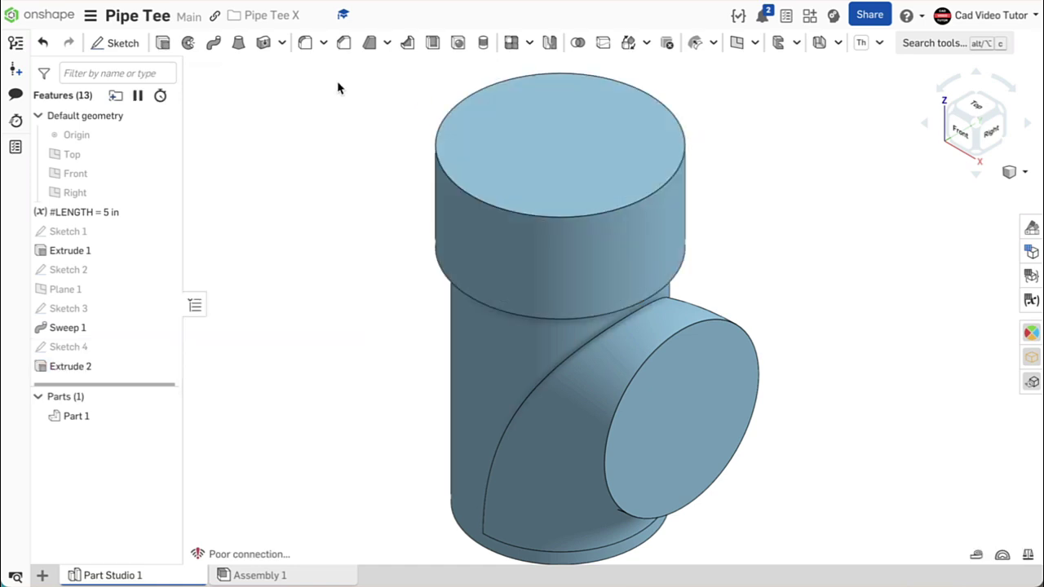
Sketch a larger concentric circle on the main cylinder's bottom face and extrude it 2 in outward as a solid Add
right_drag(369, 351, 370, 311)
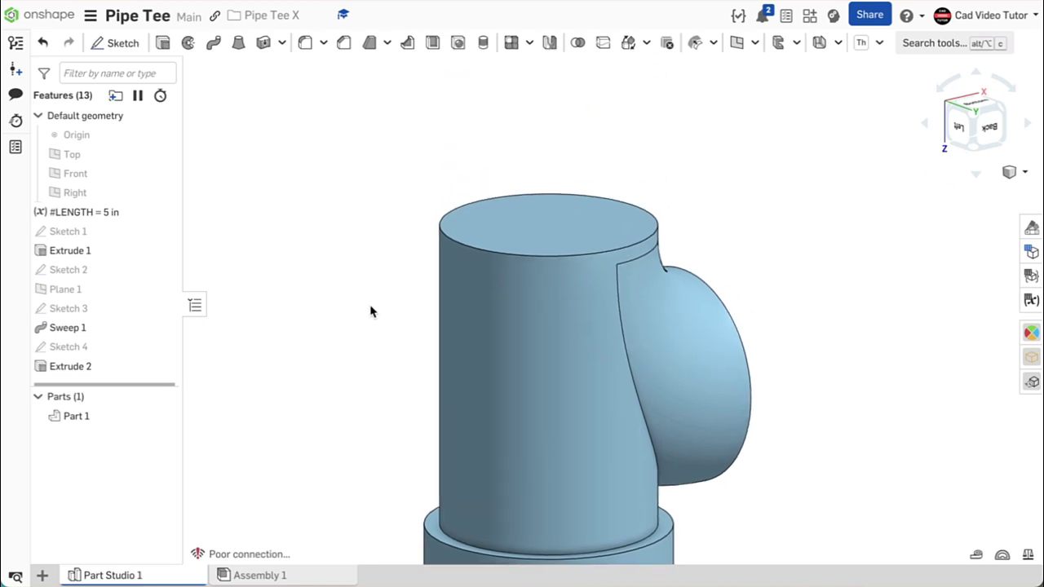
click(133, 46)
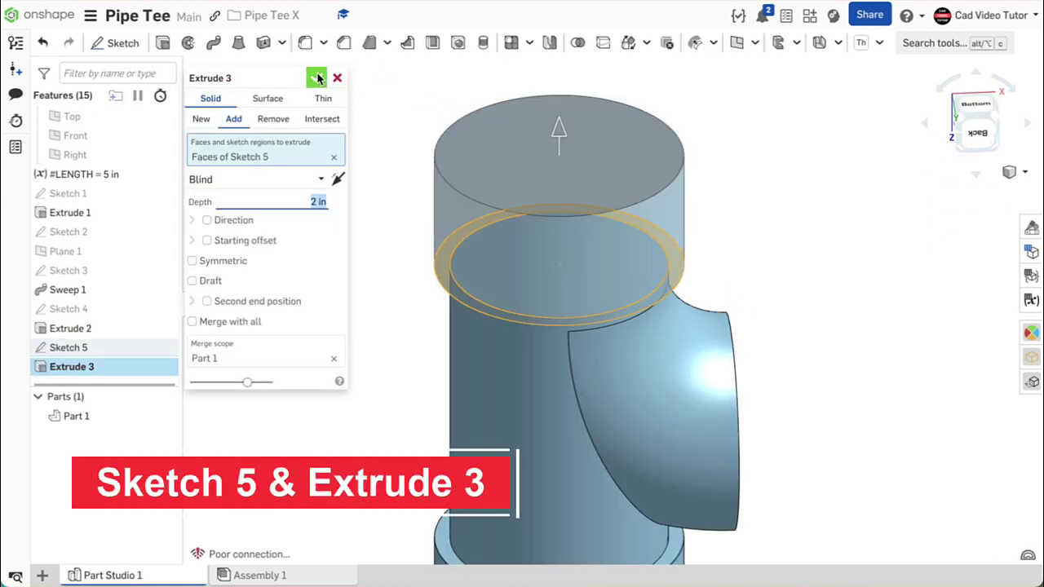
click(315, 76)
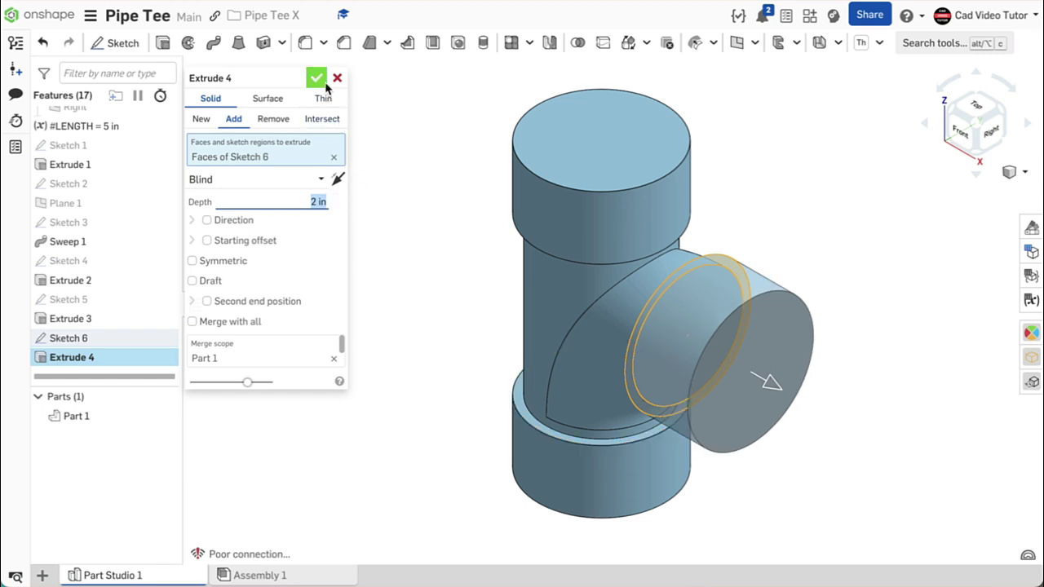
Sketch a larger concentric circle on the branch's end face and extrude it 2 in outward as a solid Add
click(316, 78)
key(shift+1)
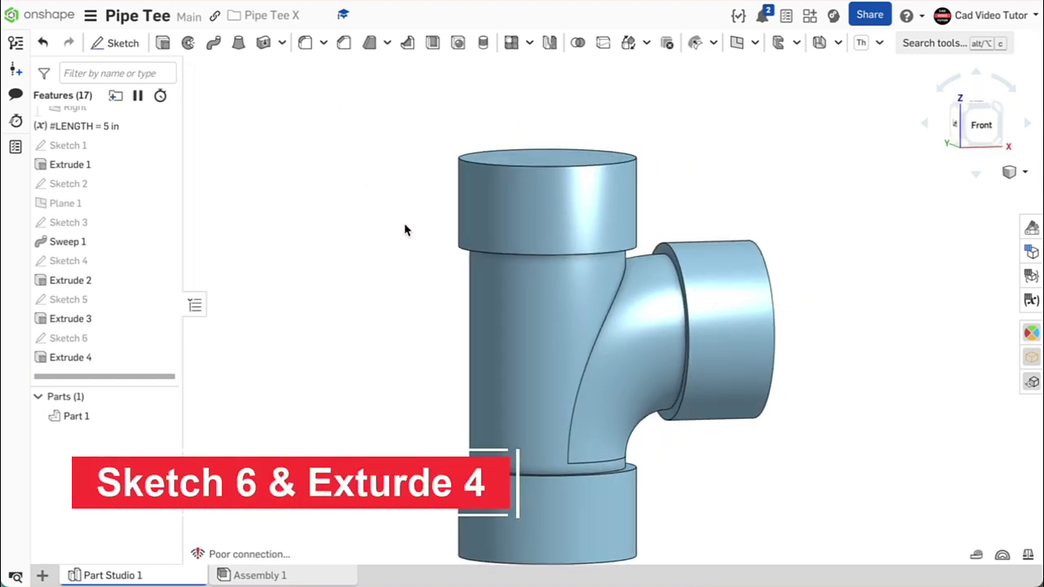
right_click(256, 166)
click(315, 226)
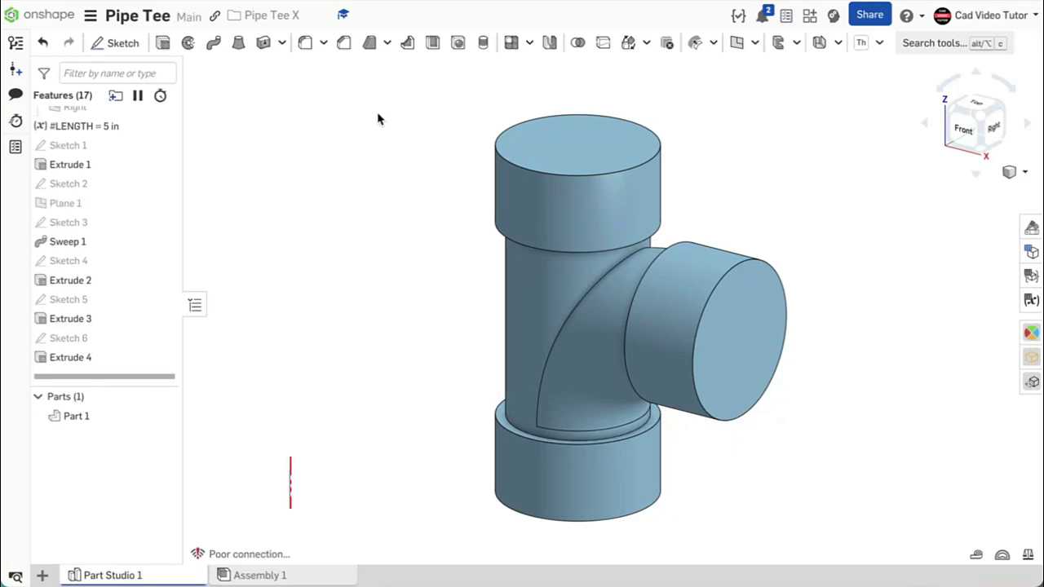
Shell the tee to a 1/8 in wall thickness, removing the top, bottom and branch end faces
click(434, 42)
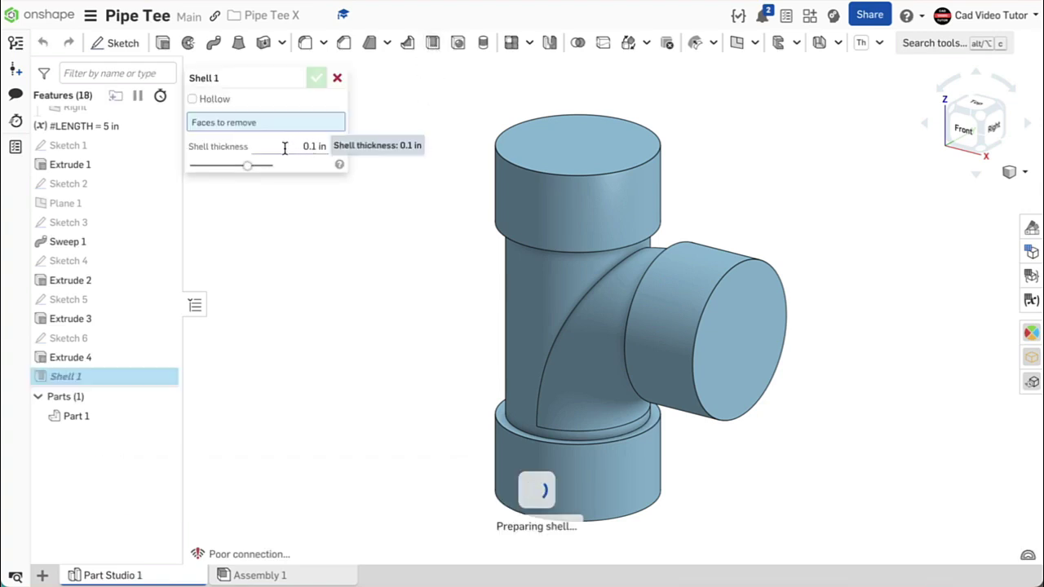
click(313, 146)
text(1/8)
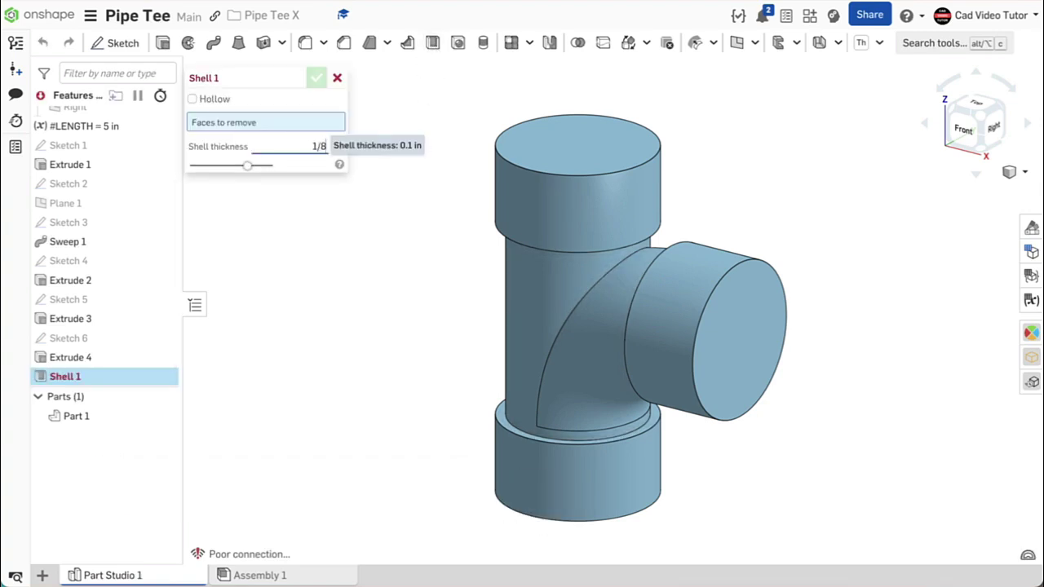
key(Return)
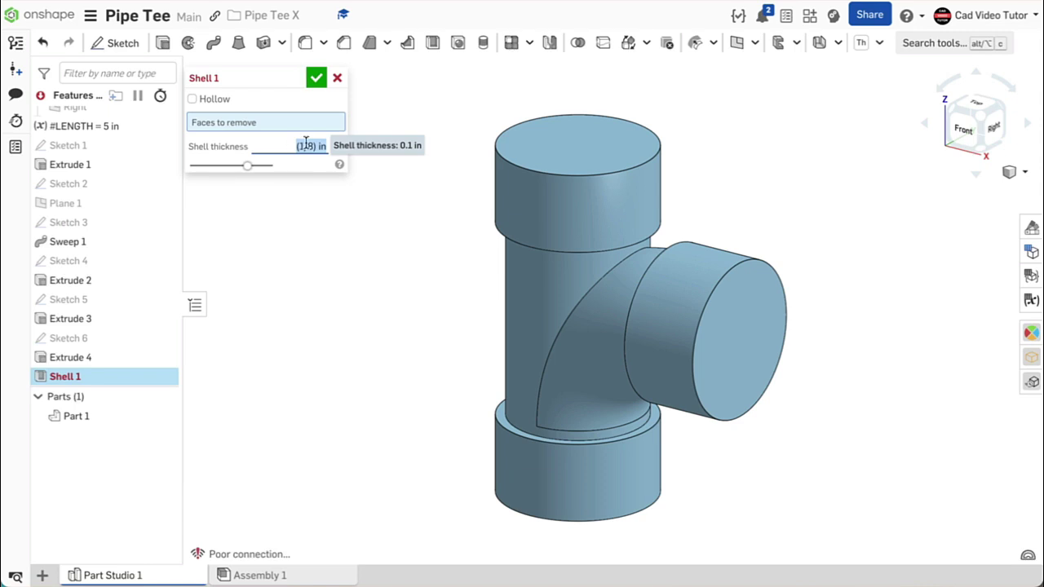
click(568, 140)
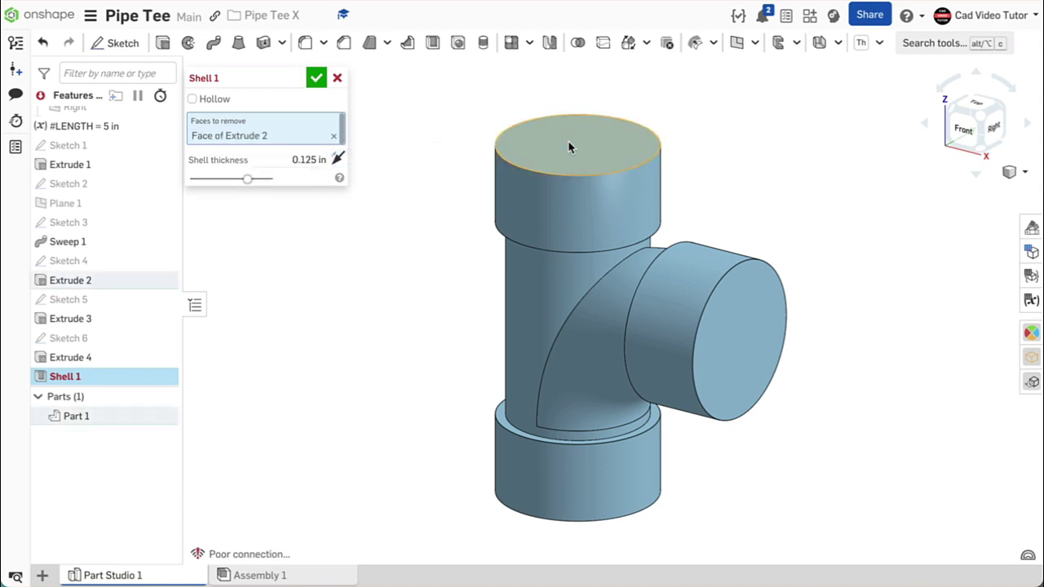
click(716, 317)
right_drag(470, 371, 482, 315)
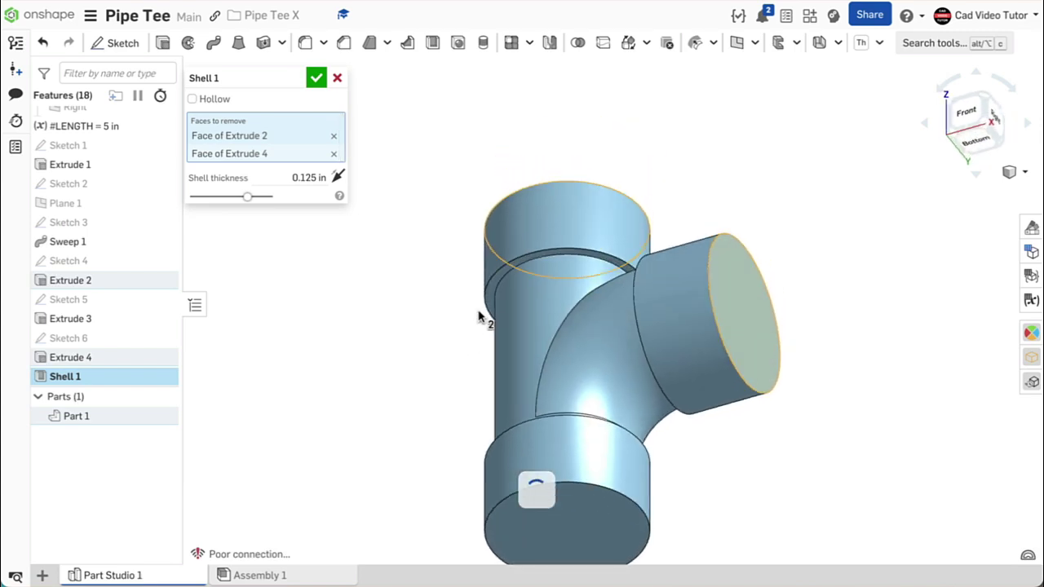
click(573, 524)
right_drag(652, 496, 692, 540)
click(316, 78)
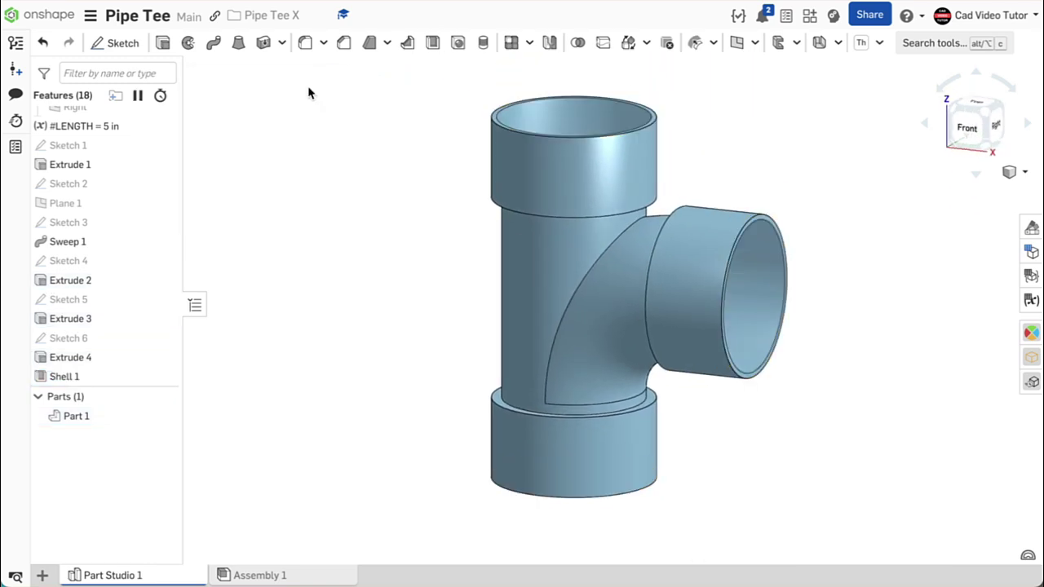
Set up a chamfer with Offset measurement, Equal distance type and a 1/16 in distance
right_drag(339, 172, 303, 187)
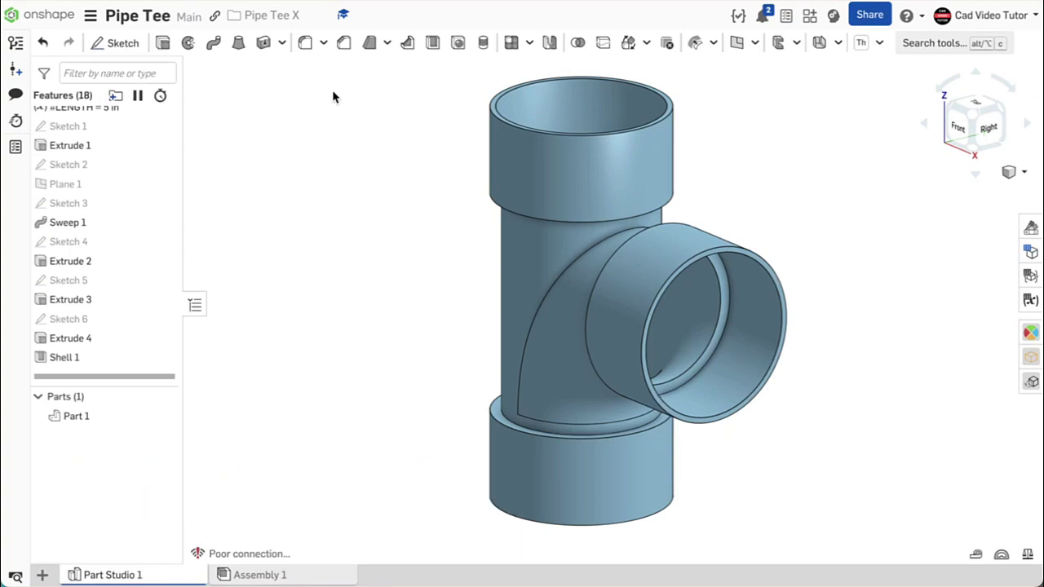
click(345, 44)
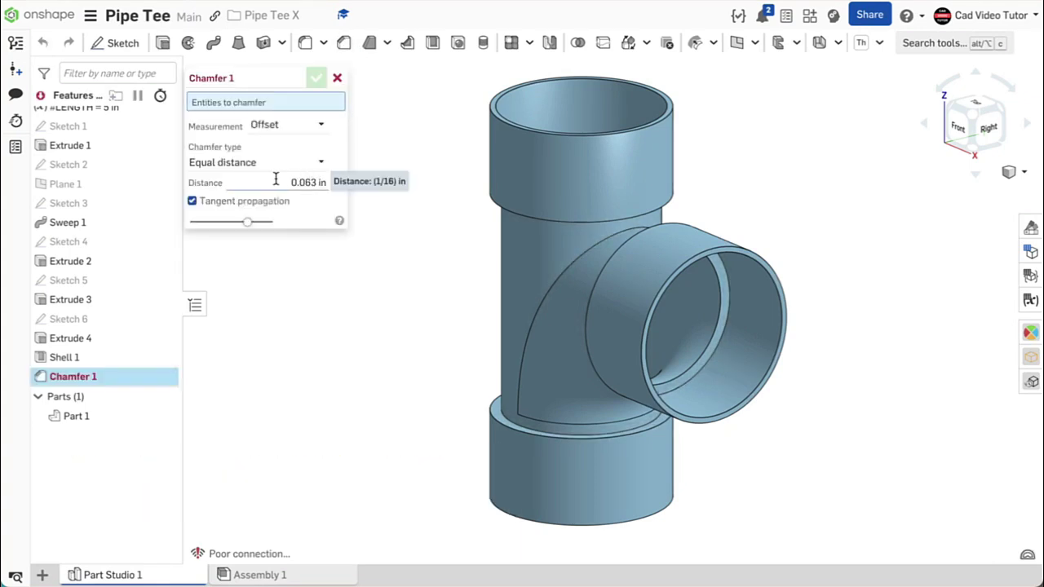
click(325, 162)
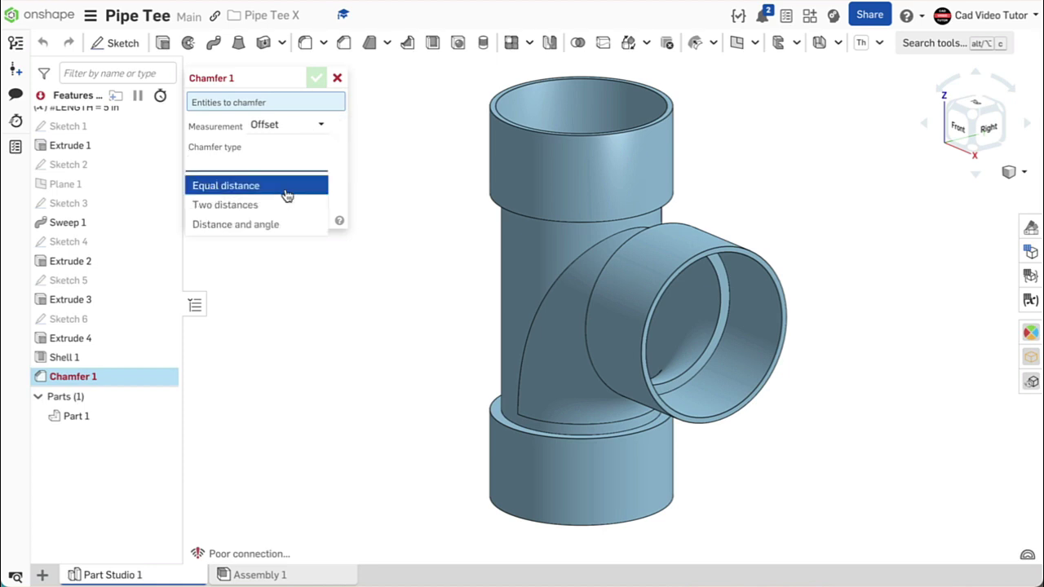
click(287, 192)
click(287, 184)
double_click(358, 188)
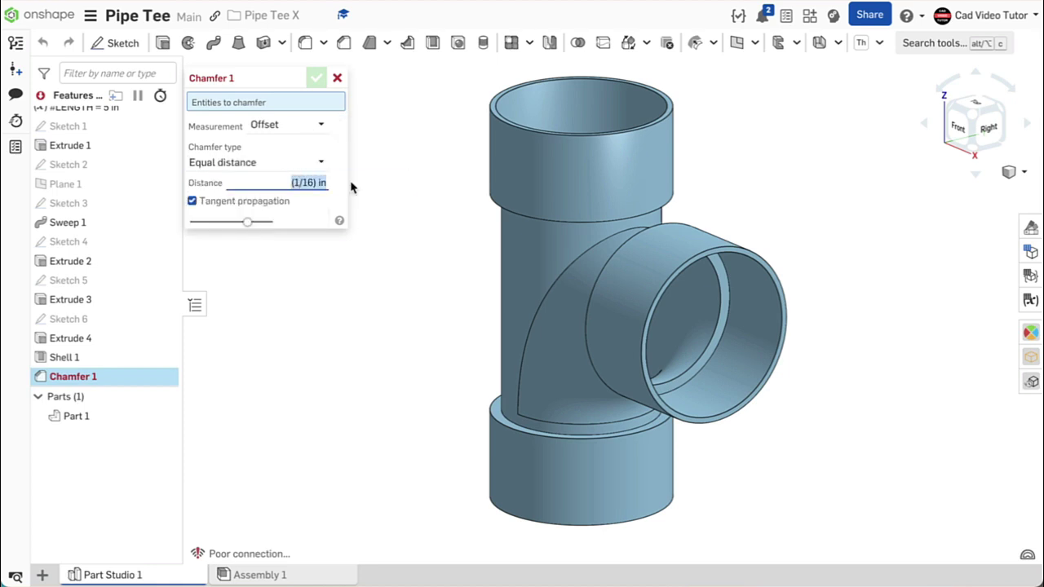
text(1/)
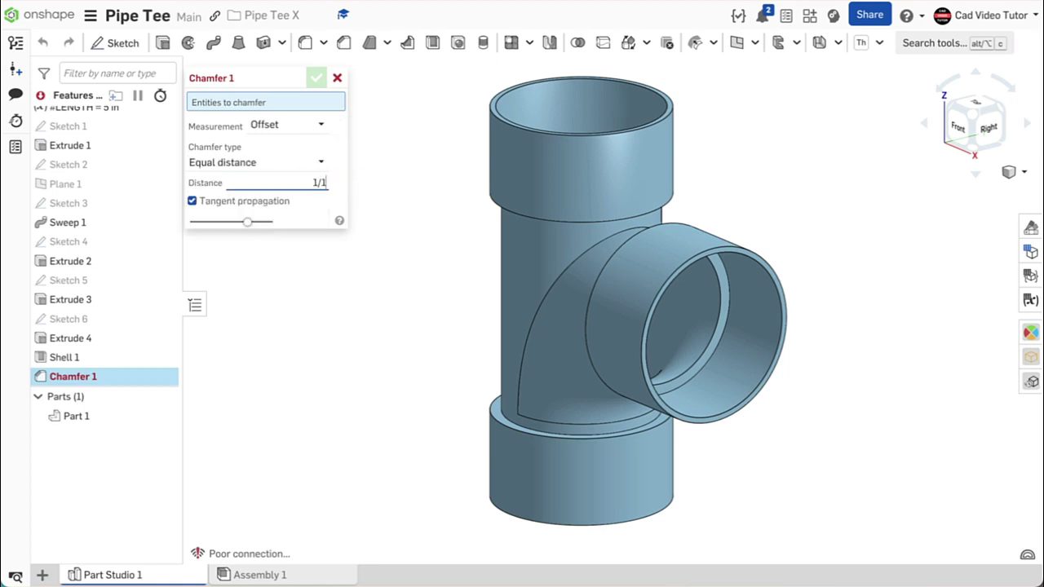
text(16)
key(Return)
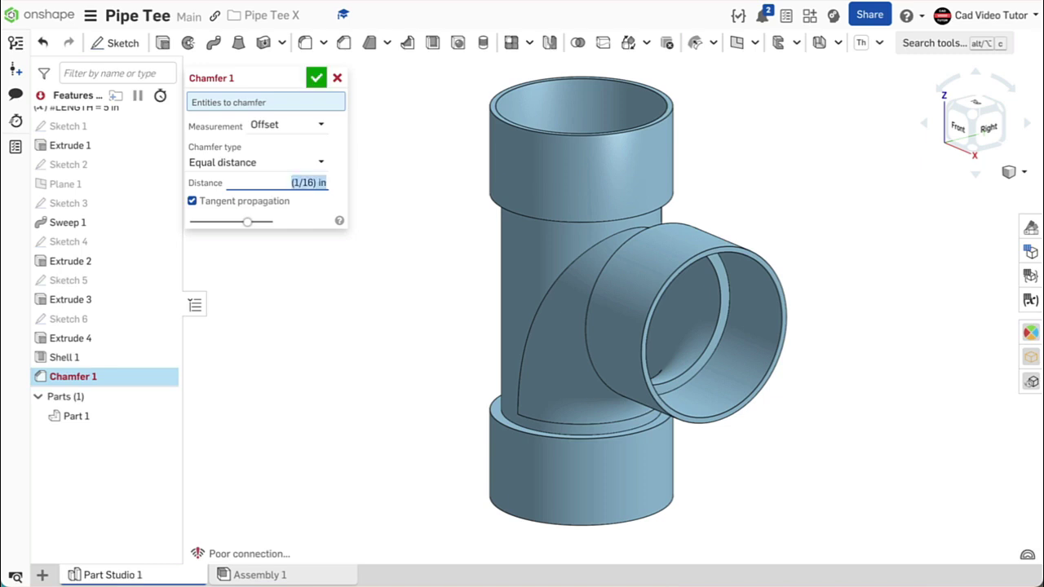
click(394, 190)
Apply the chamfer to the inner rim edge and the inner step edge of the top, bottom and branch ends
right_drag(472, 125, 489, 106)
click(548, 110)
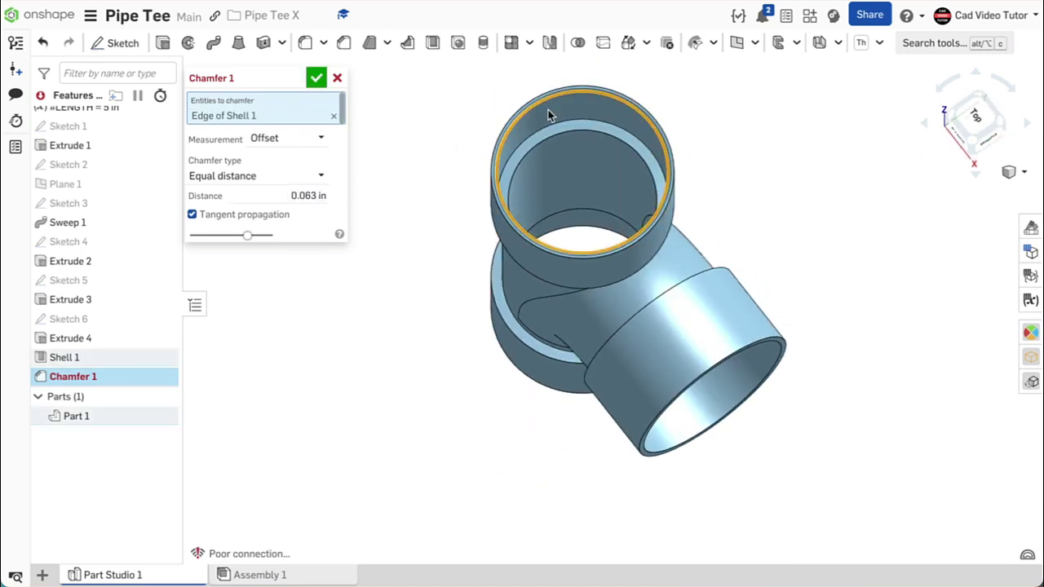
click(565, 131)
right_drag(482, 331, 484, 201)
scroll(482, 424, up, 3)
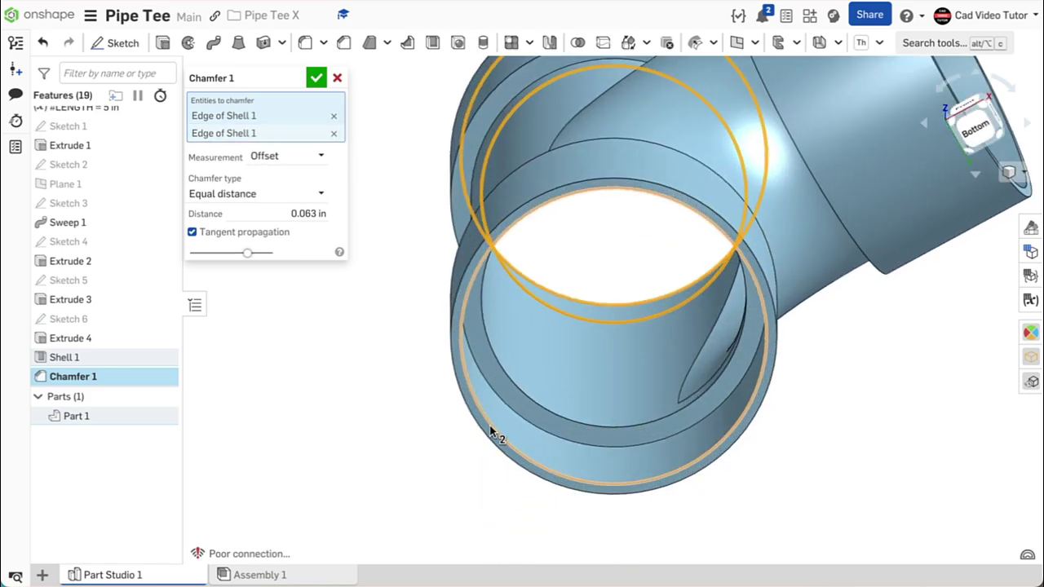
click(492, 433)
click(529, 405)
right_drag(862, 323, 576, 321)
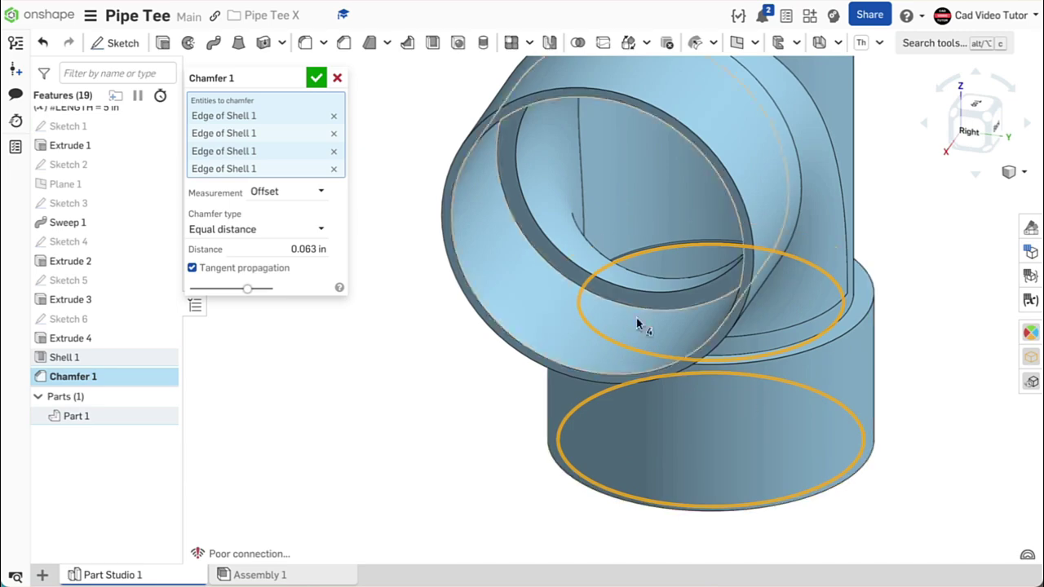
click(522, 223)
click(527, 211)
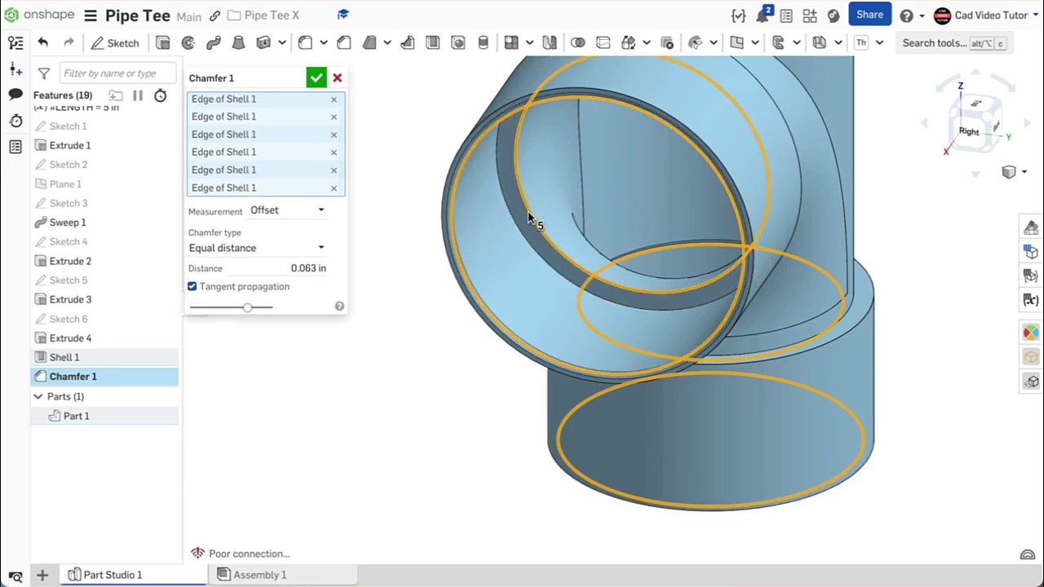
key(shift+7)
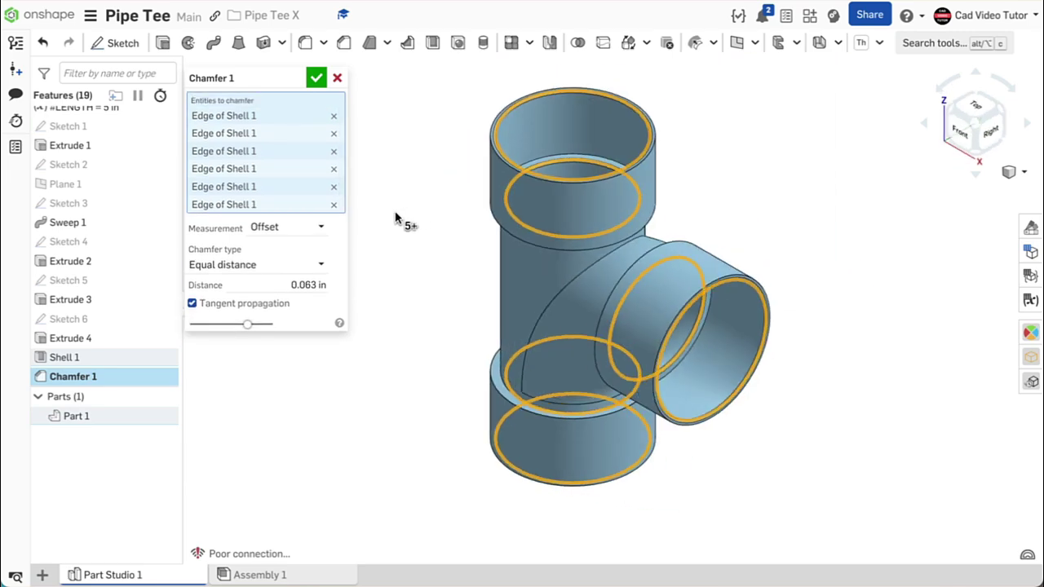
click(316, 77)
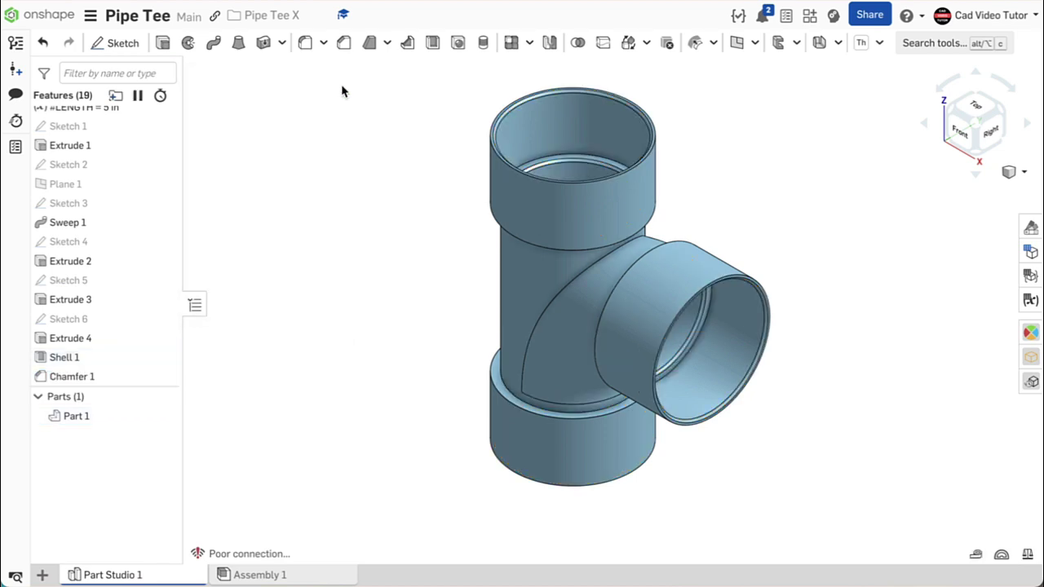
Set up an edge fillet with a 1/8 in radius
key(shift+4)
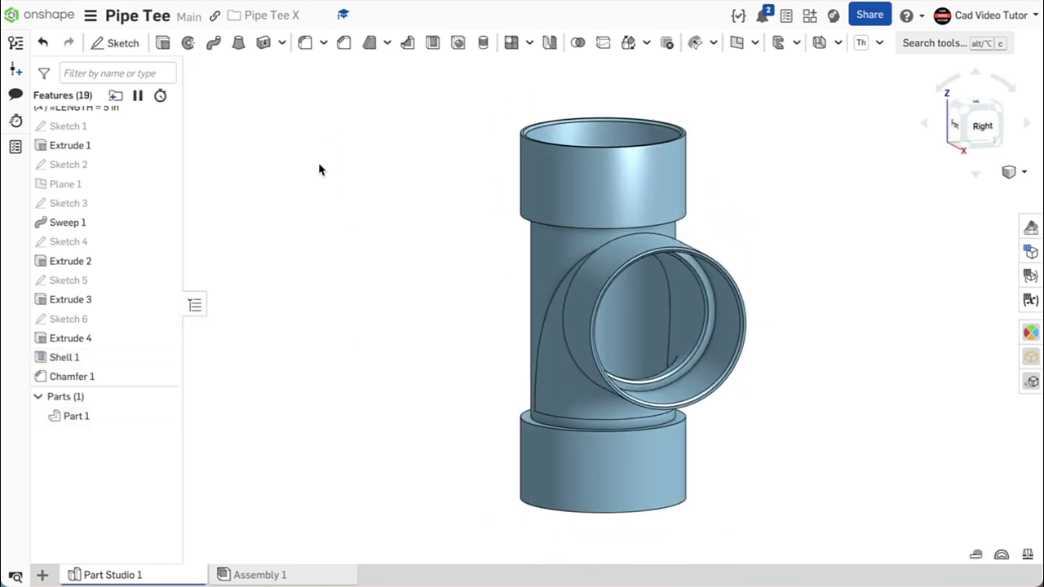
key(shift+7)
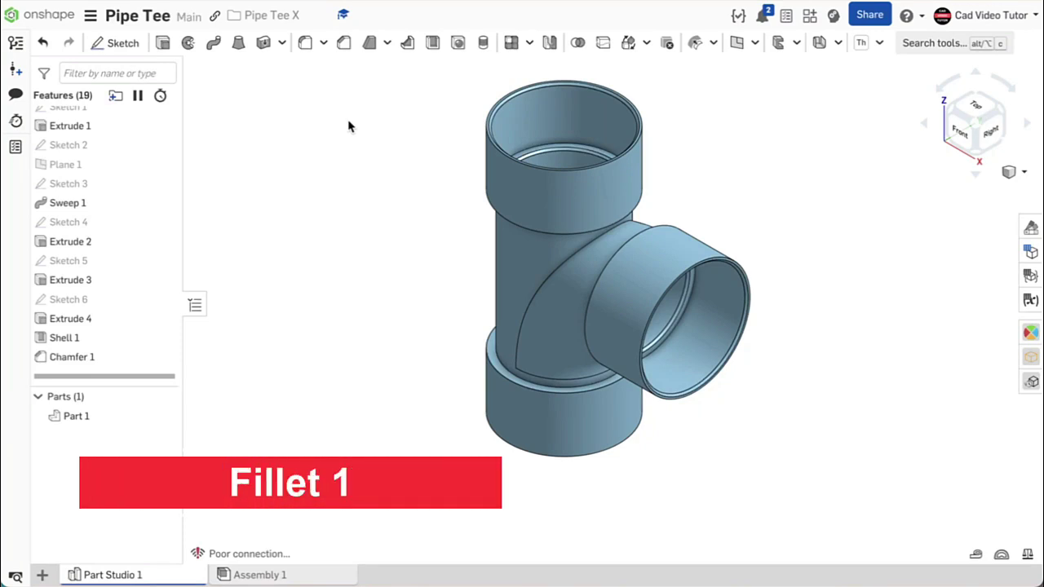
click(323, 42)
click(322, 66)
click(316, 209)
drag(317, 209, 264, 204)
text(1)
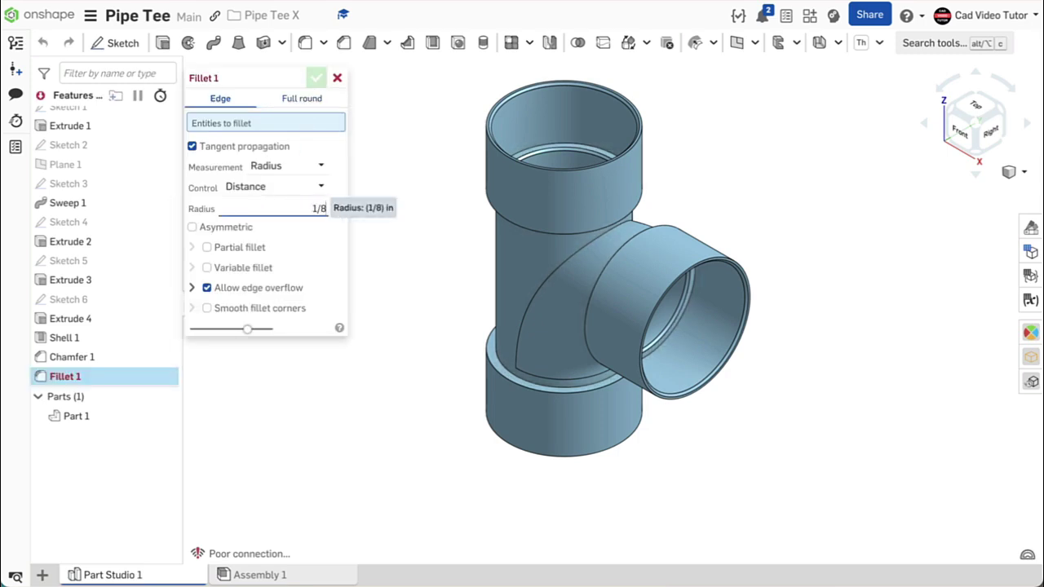
text(/8)
click(388, 209)
Apply the fillet to the edges where the pipe meets the enlarged top, bottom and branch ends, and to the branch-body intersection edge
right_drag(398, 234, 489, 215)
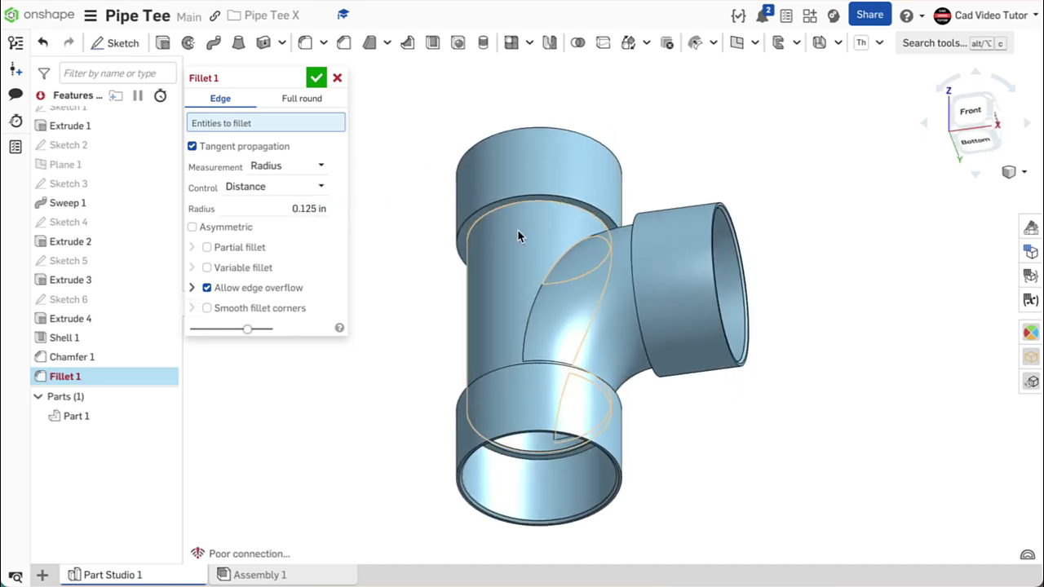
scroll(518, 236, down, 3)
click(524, 180)
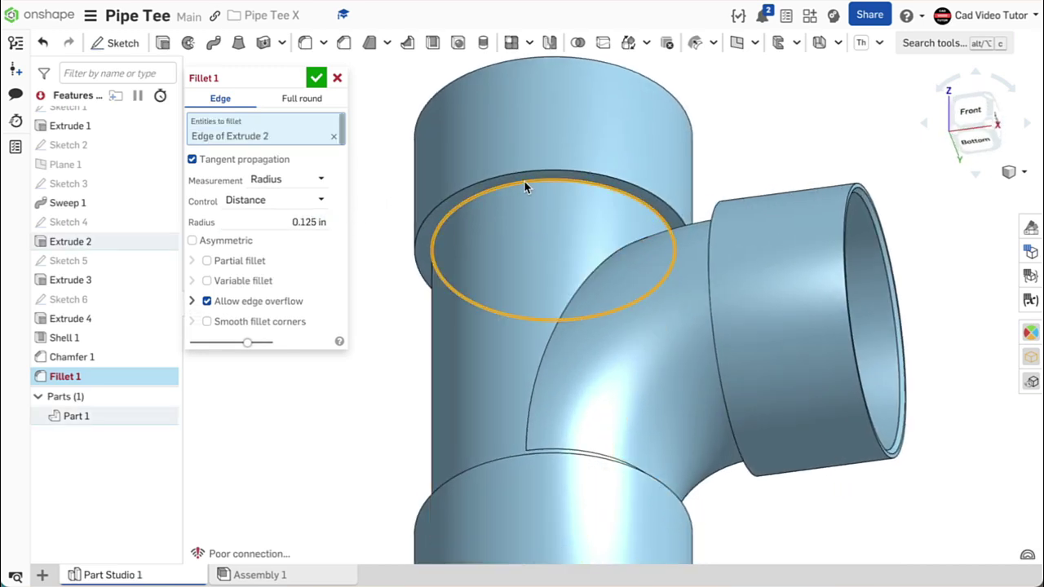
right_drag(504, 203, 667, 237)
click(473, 441)
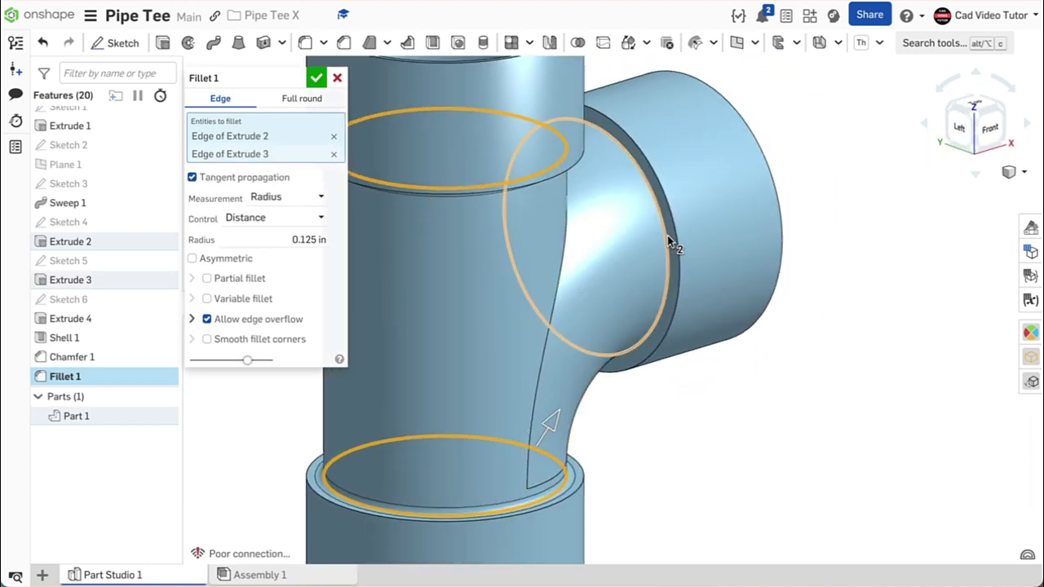
click(667, 236)
right_drag(795, 312, 723, 317)
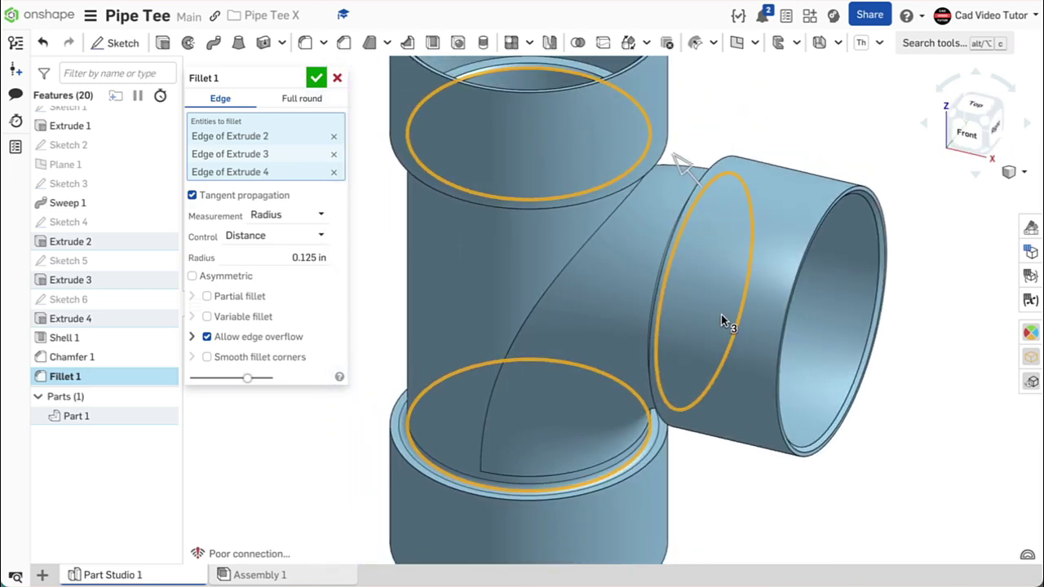
click(599, 233)
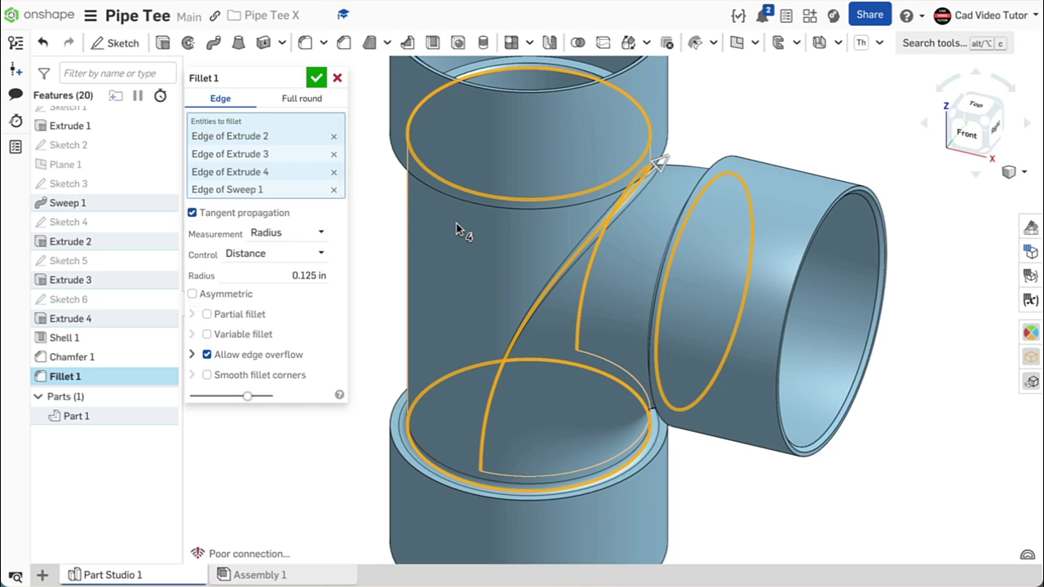
scroll(456, 223, down, 3)
middle_drag(462, 220, 491, 260)
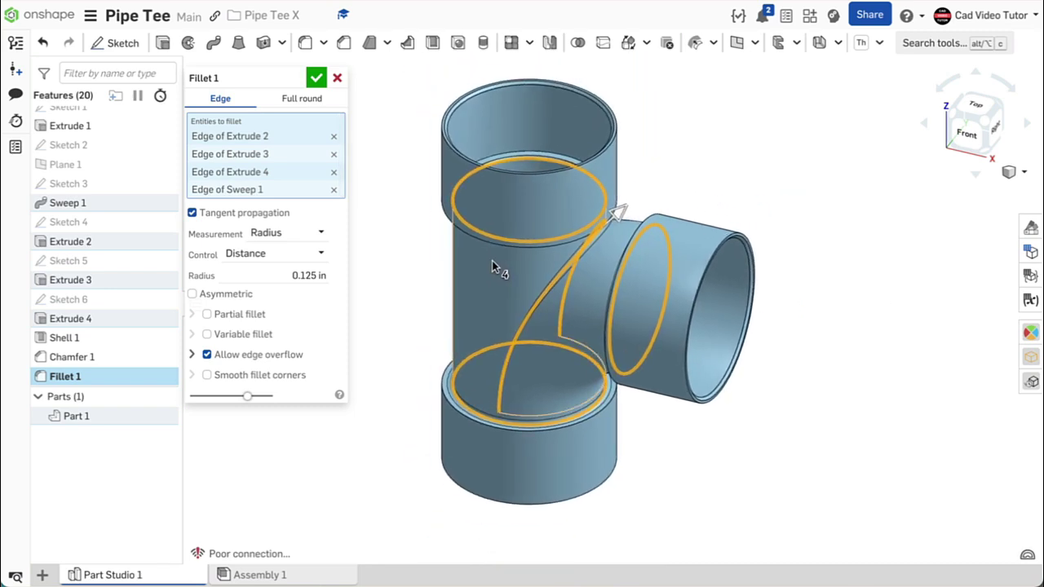
click(318, 78)
right_drag(363, 235, 344, 220)
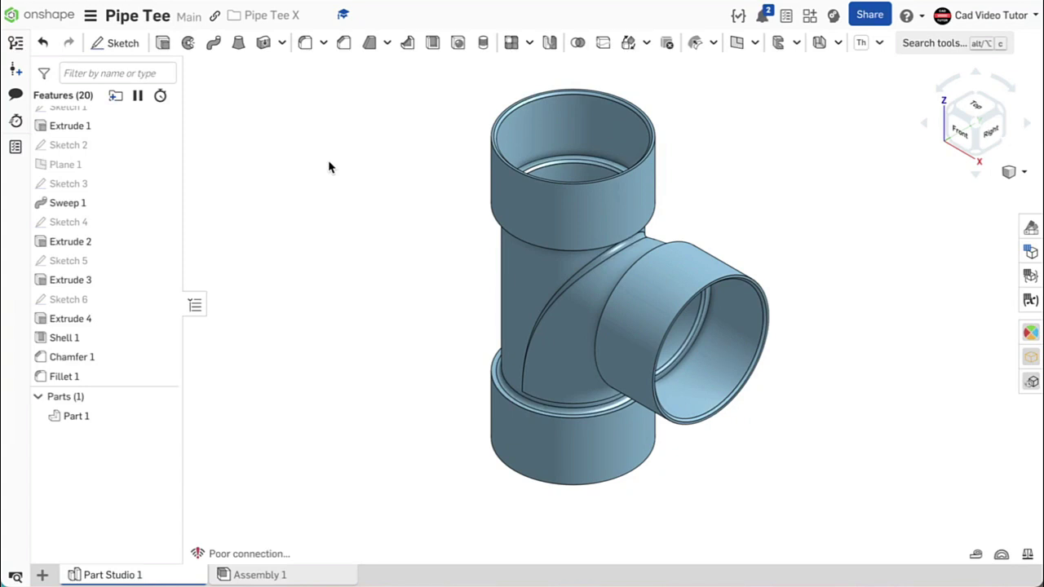
Make sure the workspace's default mass unit is Pound and accept the units settings
click(90, 15)
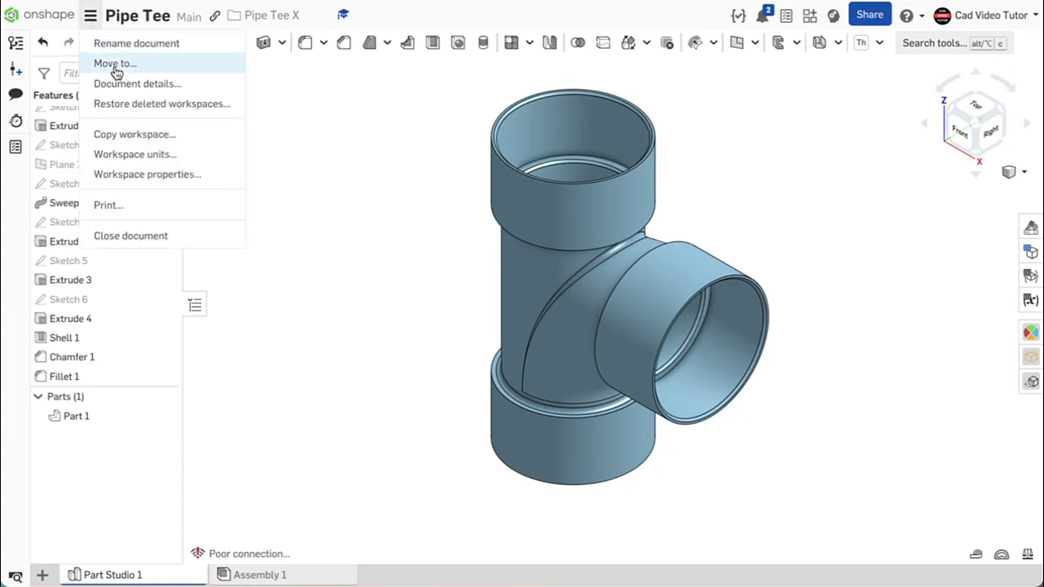
click(226, 158)
click(338, 361)
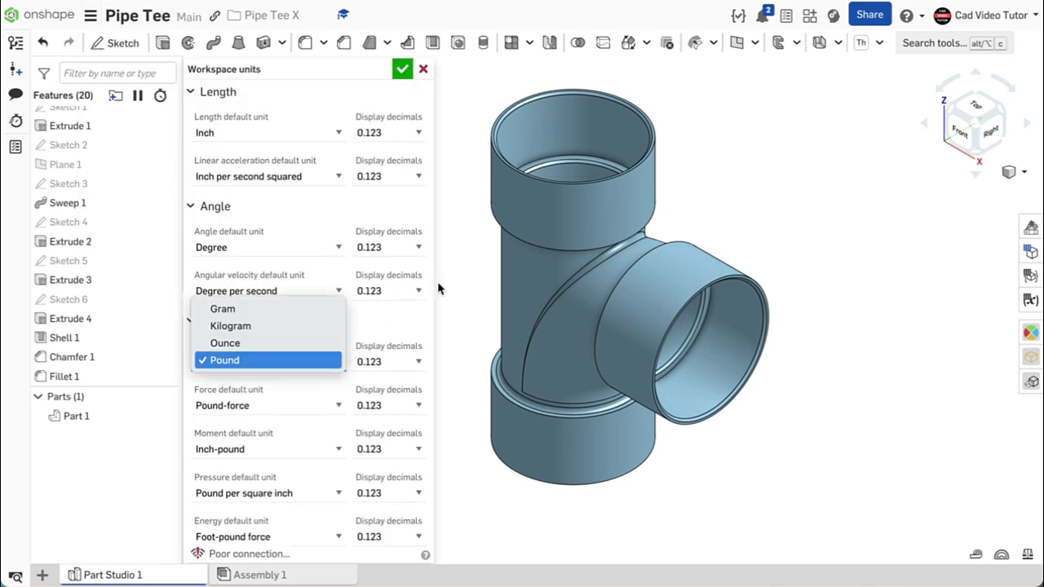
click(403, 71)
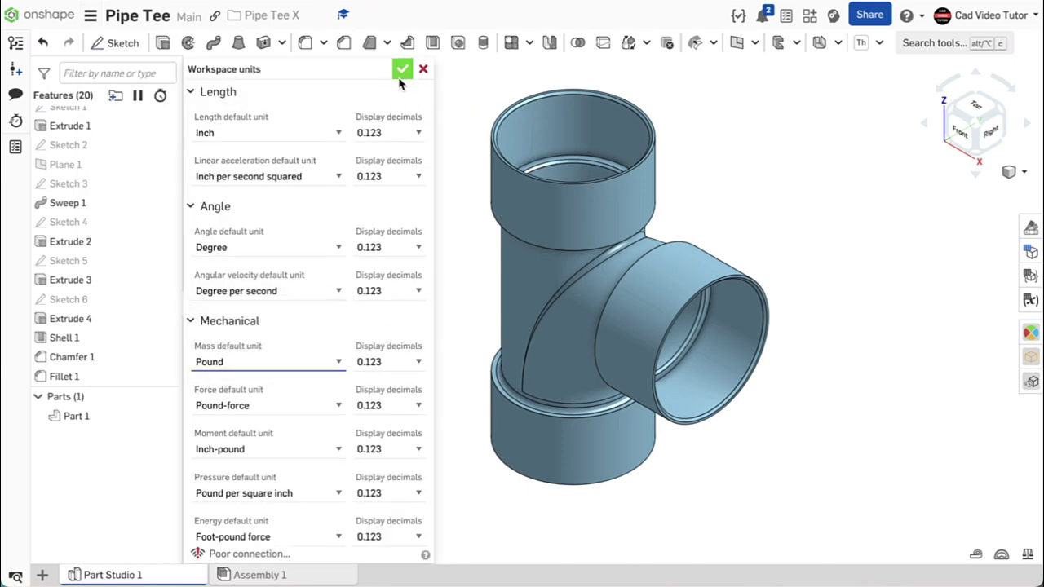
click(403, 71)
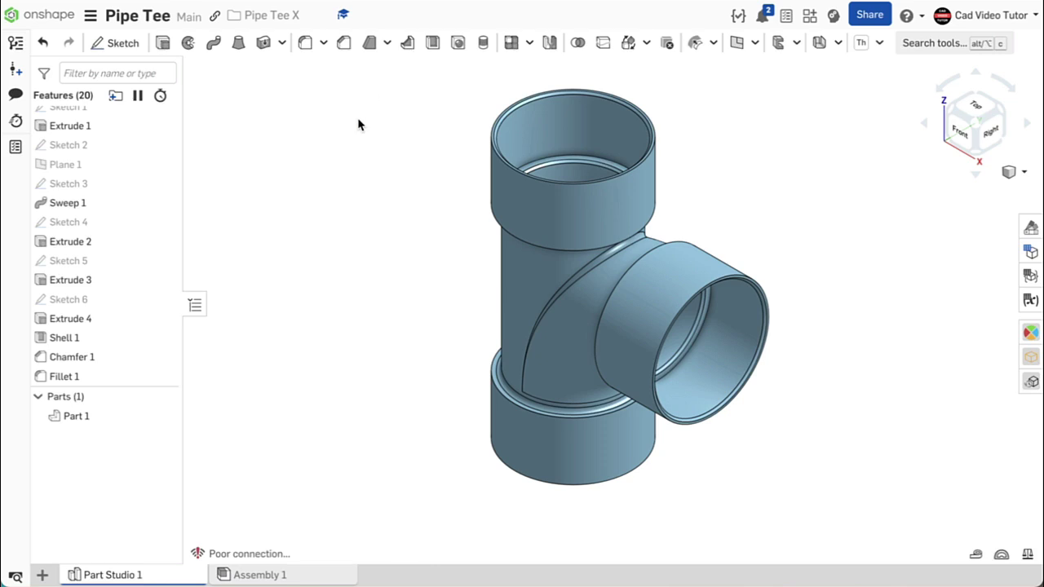
Assign PC/ABS from the Onshape Material Library to Part 1
right_click(135, 420)
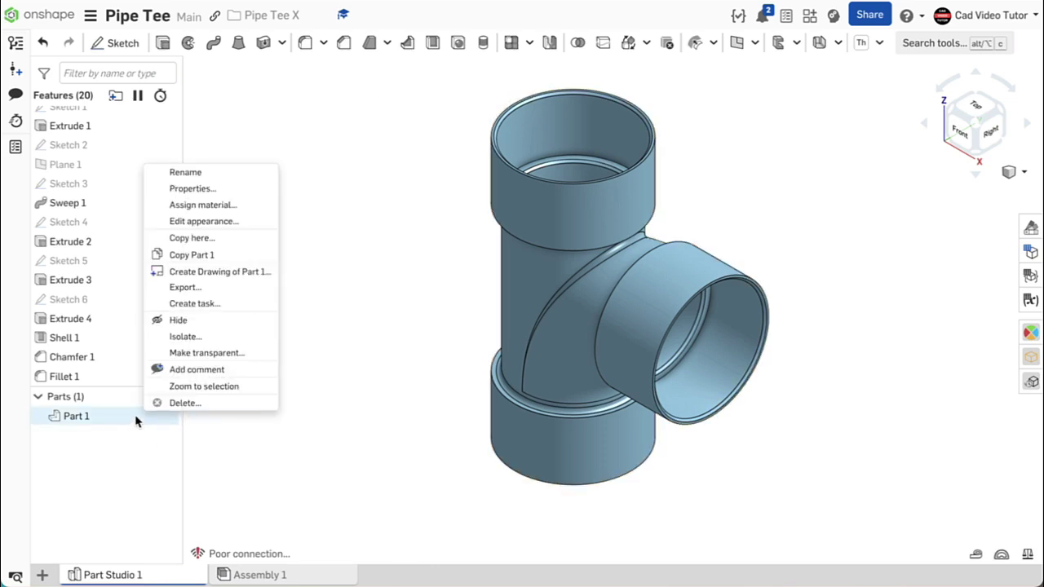
click(251, 212)
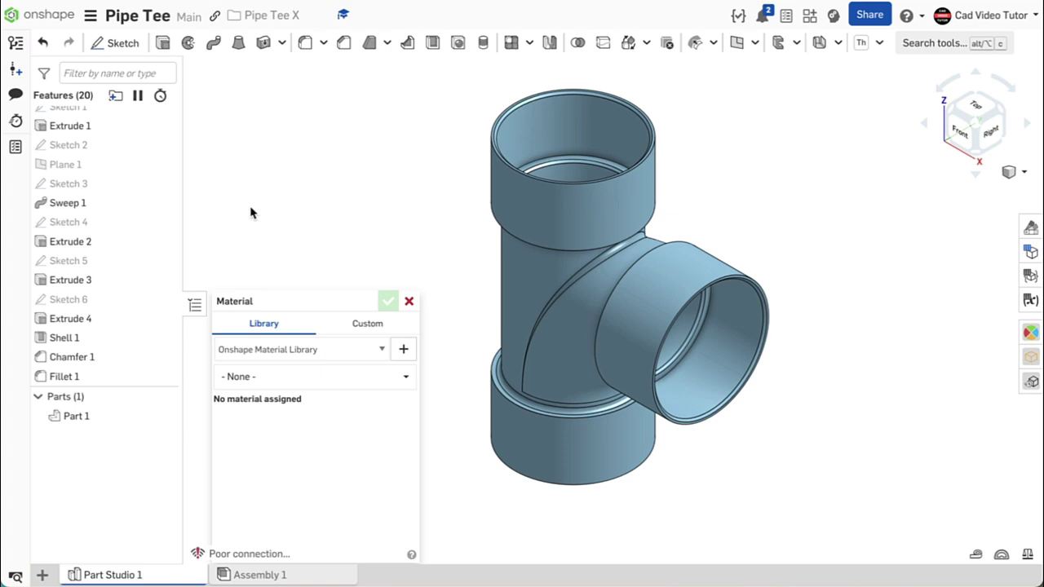
click(259, 375)
text(pc)
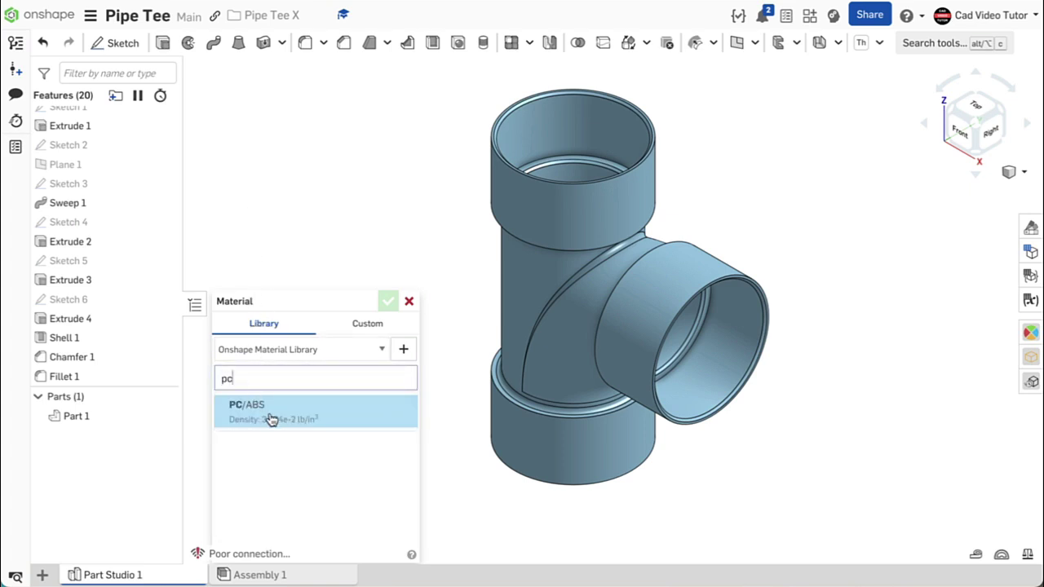
click(271, 419)
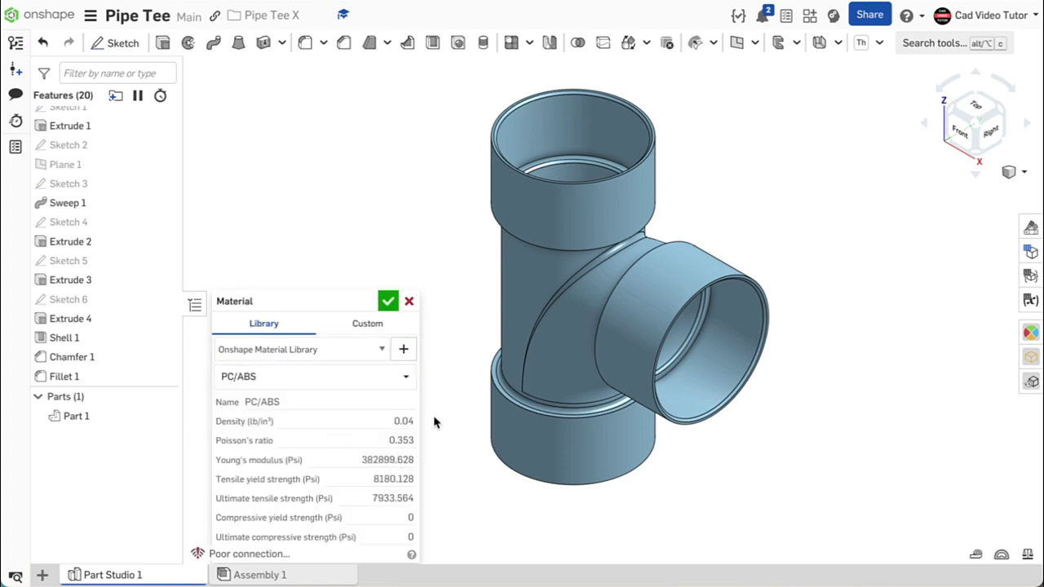
click(387, 301)
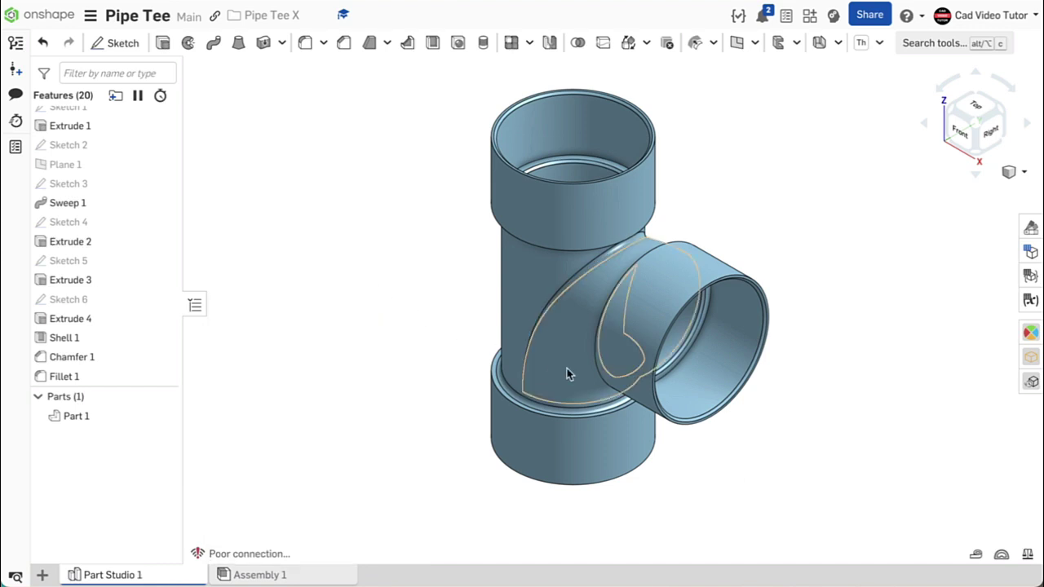
Measure the mass properties of the finished tee
click(1001, 554)
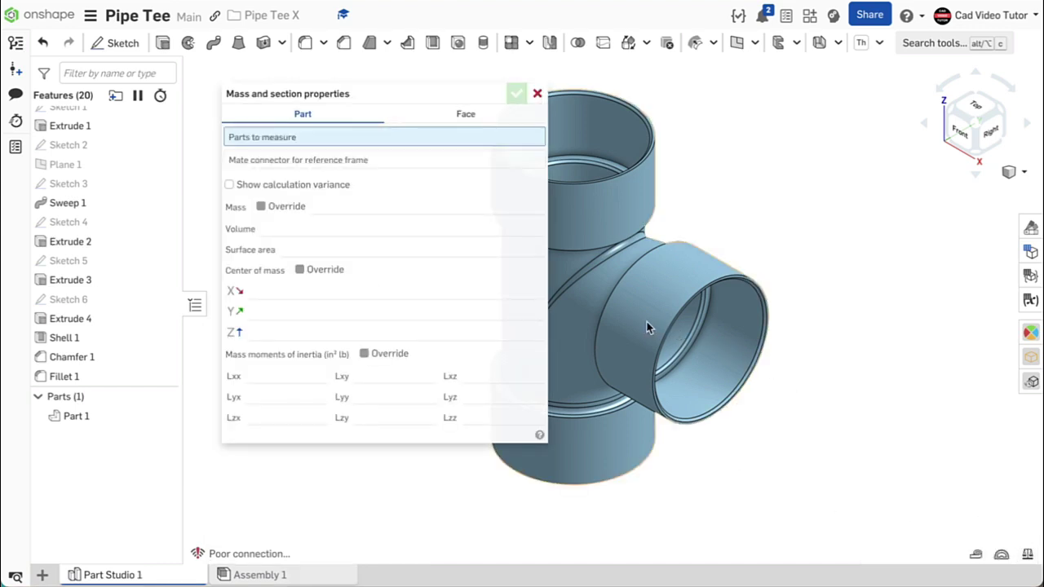
middle_drag(628, 315, 684, 271)
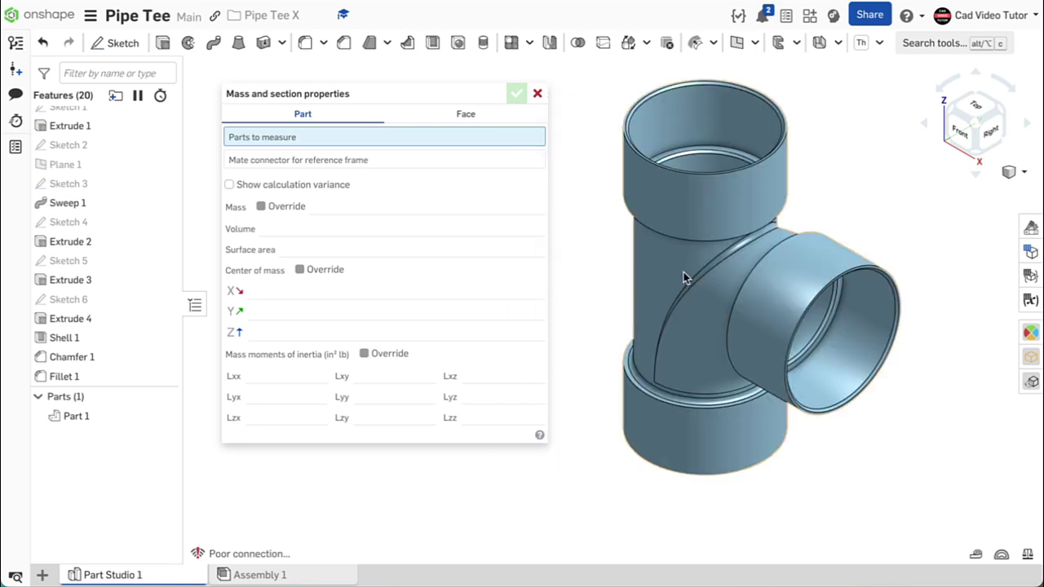
click(683, 272)
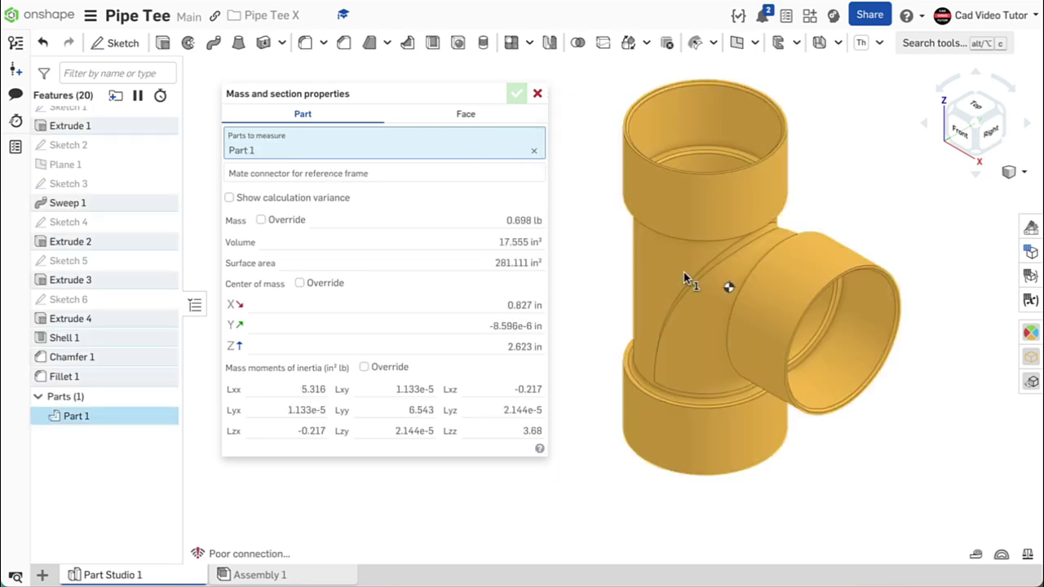
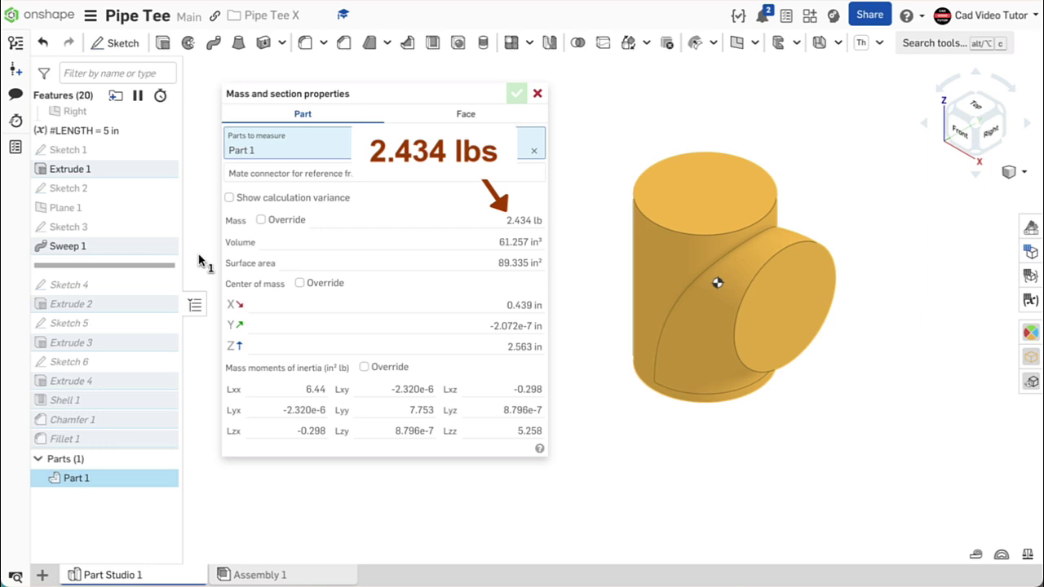
Roll the feature history forward from Sweep 1 past Extrude 2, Extrude 3, Extrude 4, Shell 1, Chamfer 1 and Fillet 1, checking the mass at each stage
drag(168, 269, 168, 314)
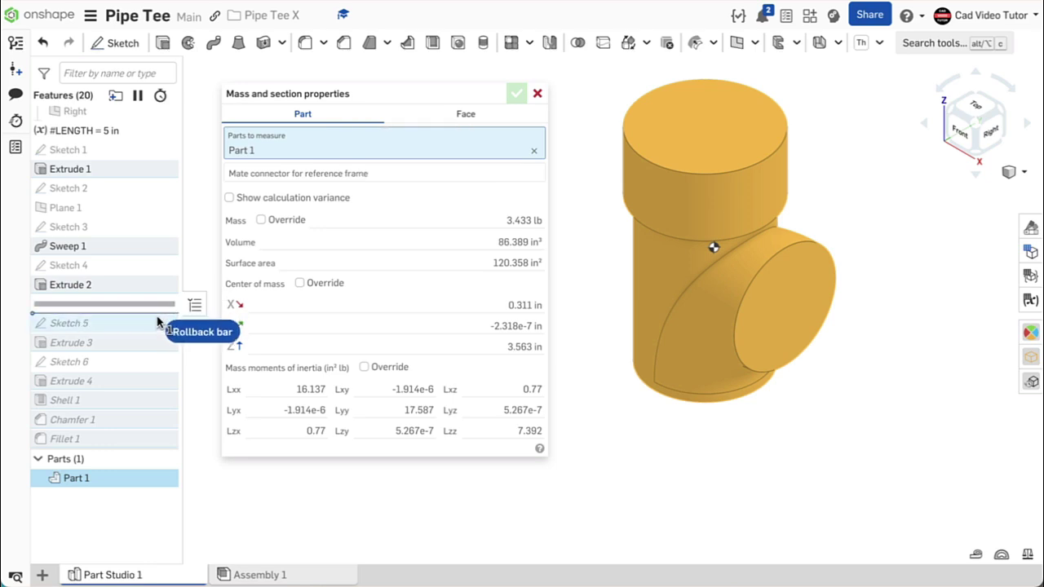
drag(163, 310, 179, 363)
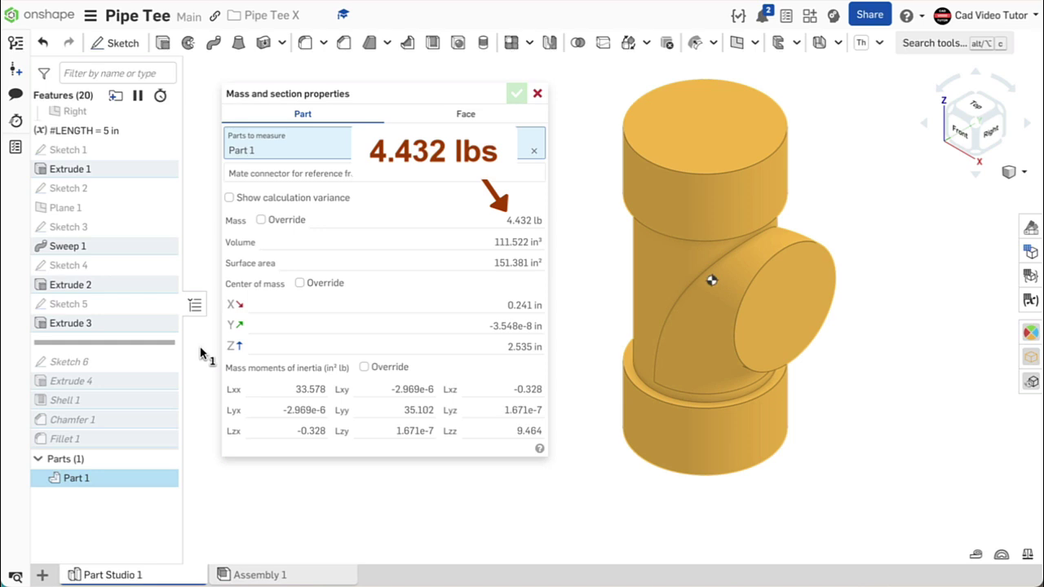
drag(168, 349, 168, 396)
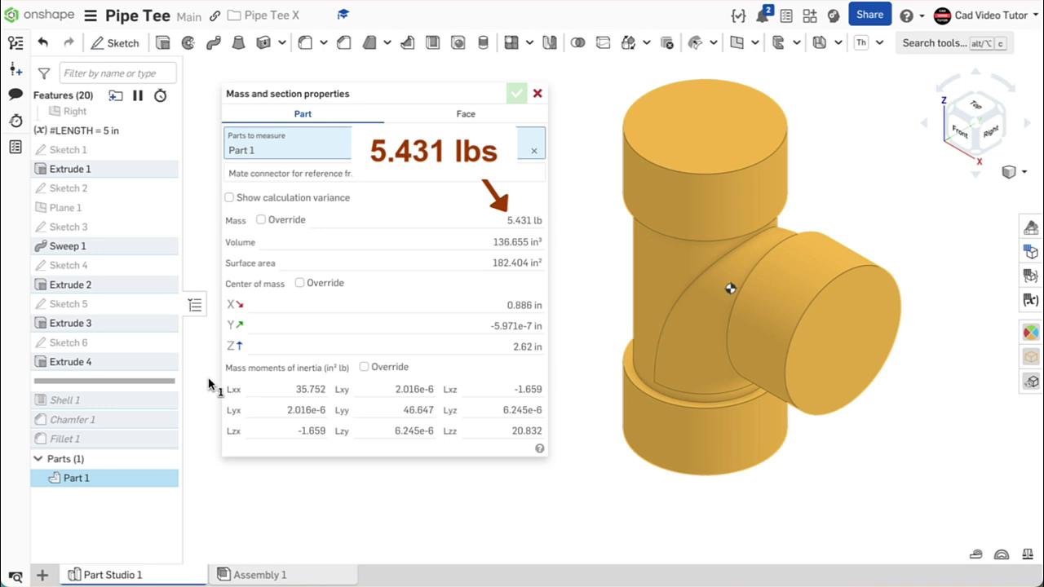
drag(163, 381, 163, 399)
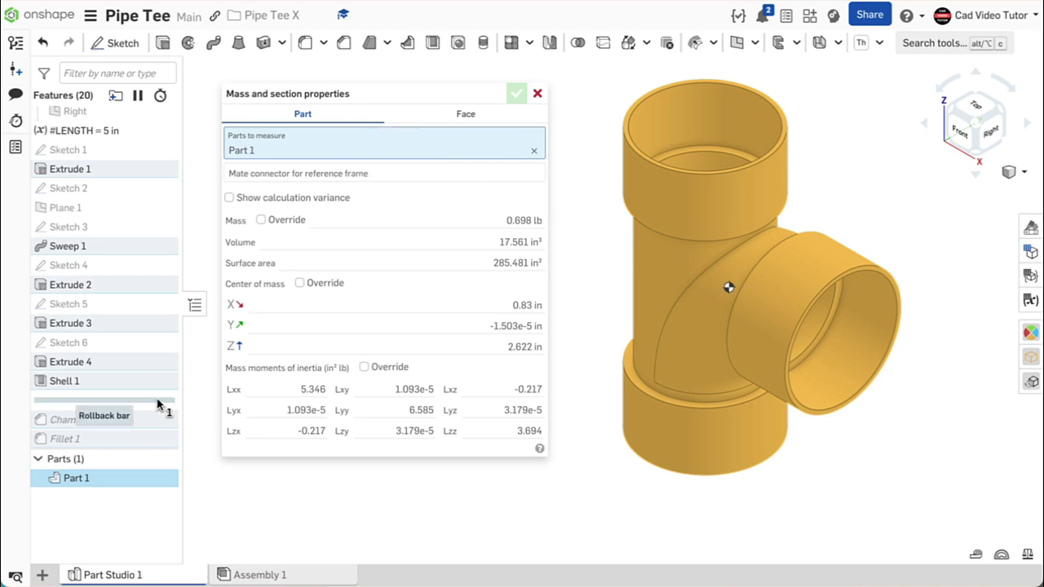
drag(158, 403, 200, 429)
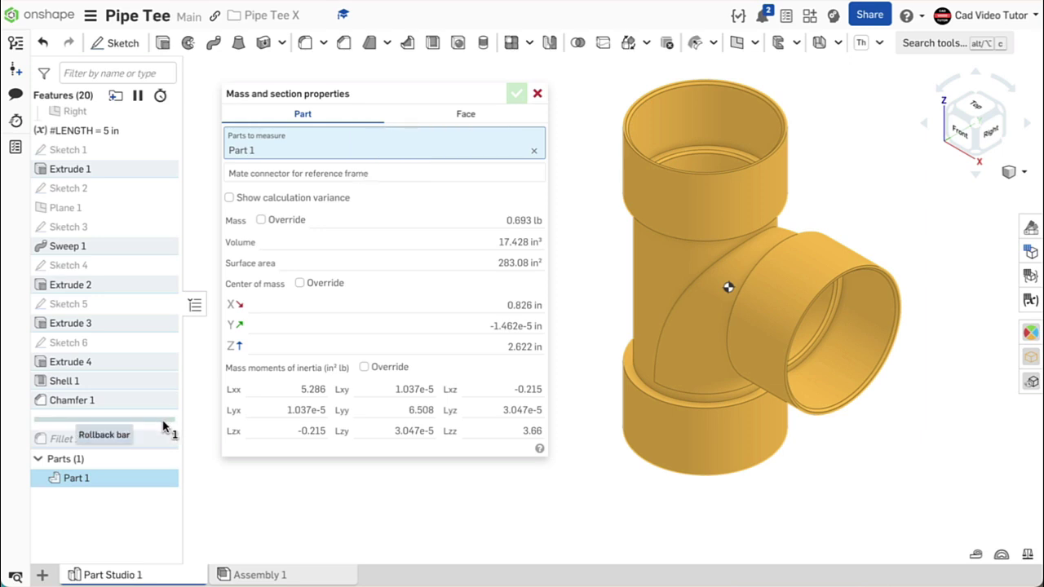
drag(163, 424, 168, 460)
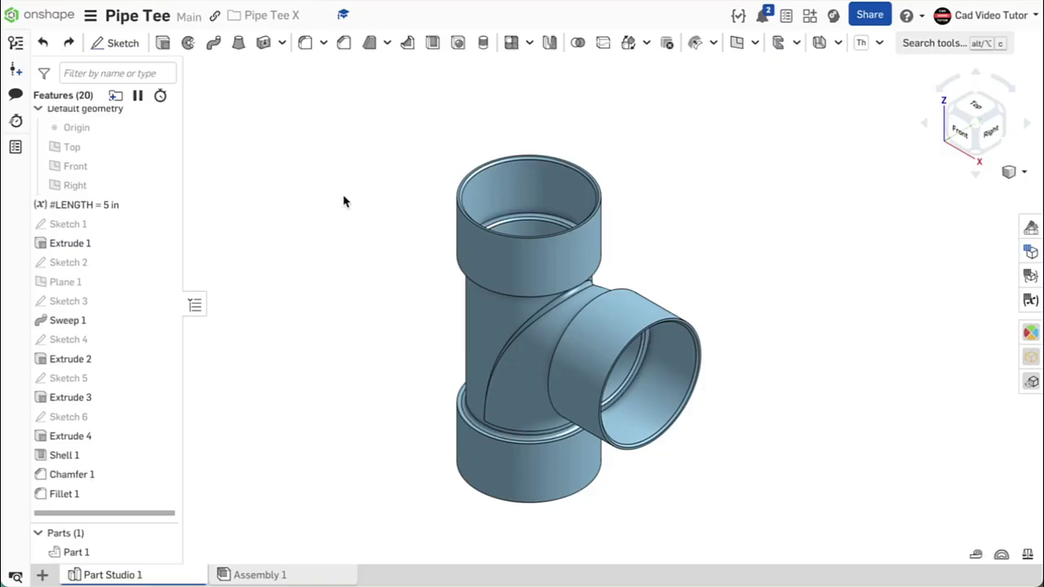
Set the LENGTH variable to 7 in and rebuild the final tee
double_click(108, 204)
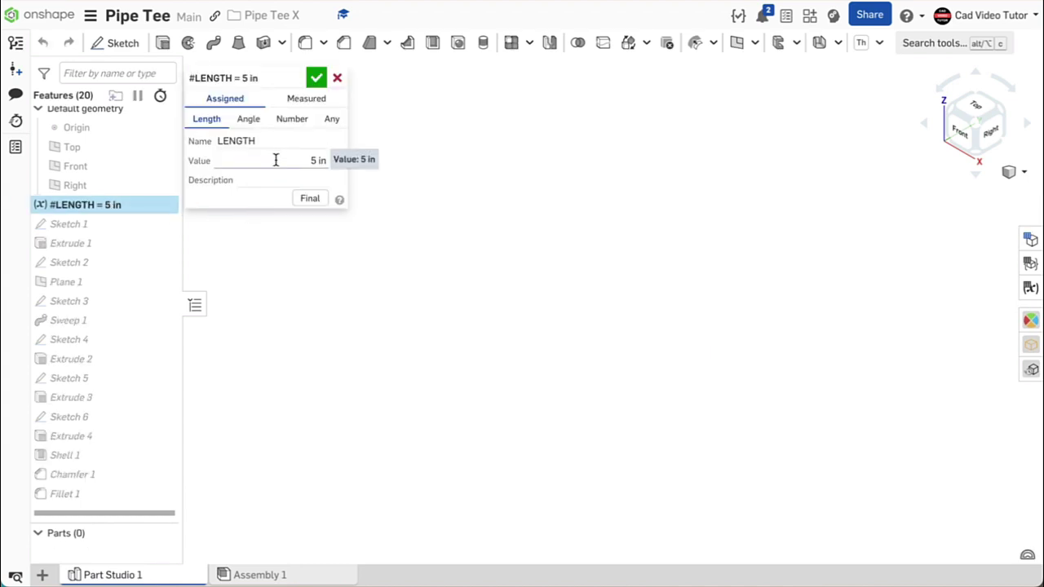
click(287, 160)
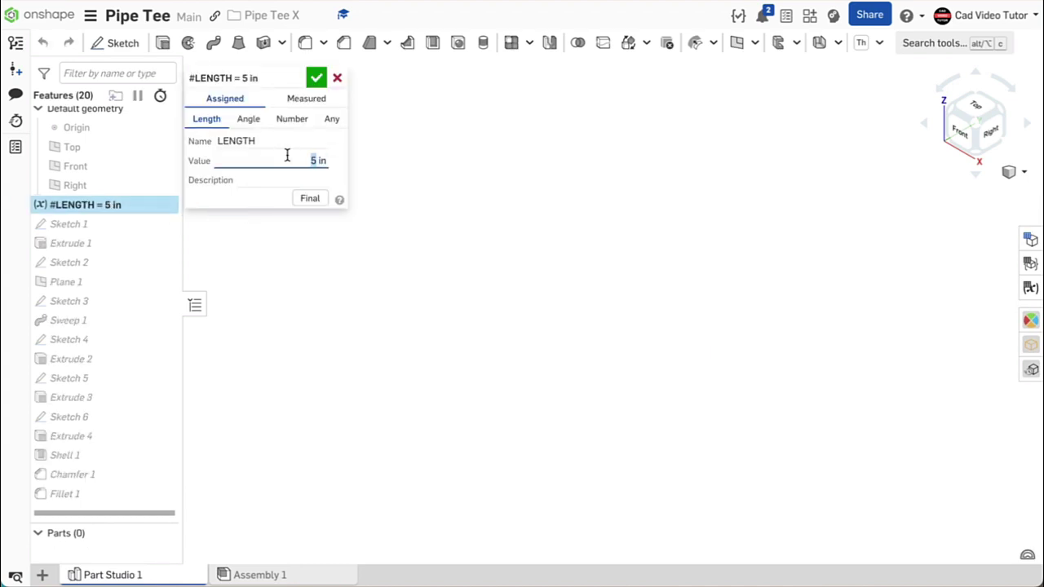
text(7)
key(Return)
click(310, 200)
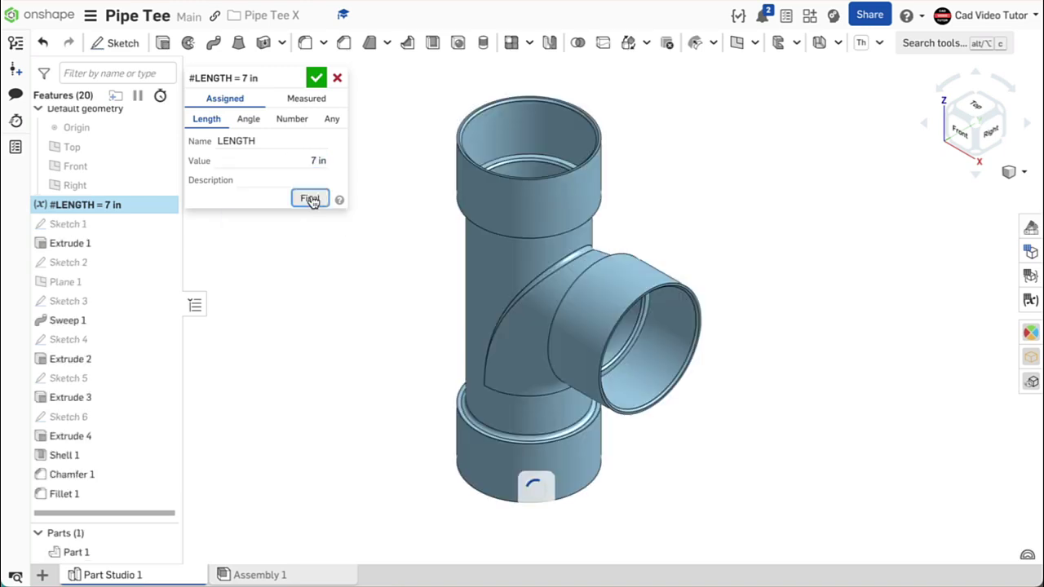
click(314, 77)
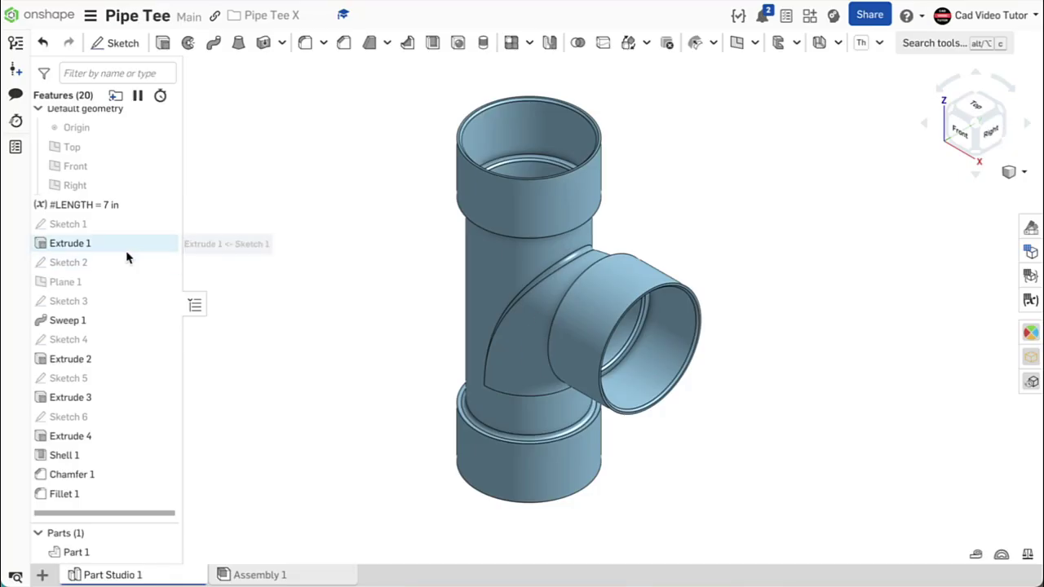
Open Sketch 2 for editing and examine its formula-driven height dimension face-on
double_click(144, 268)
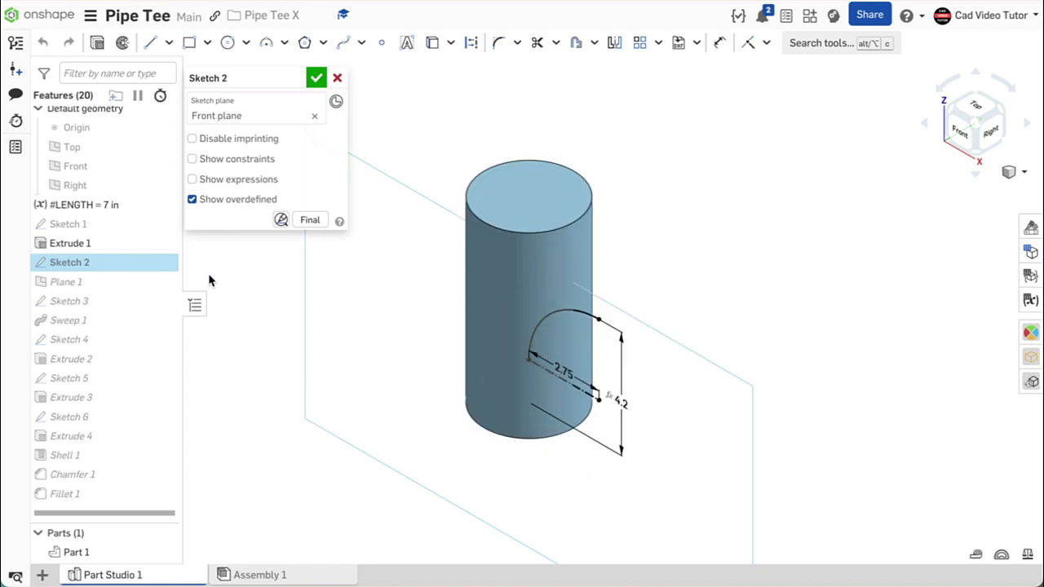
key(n)
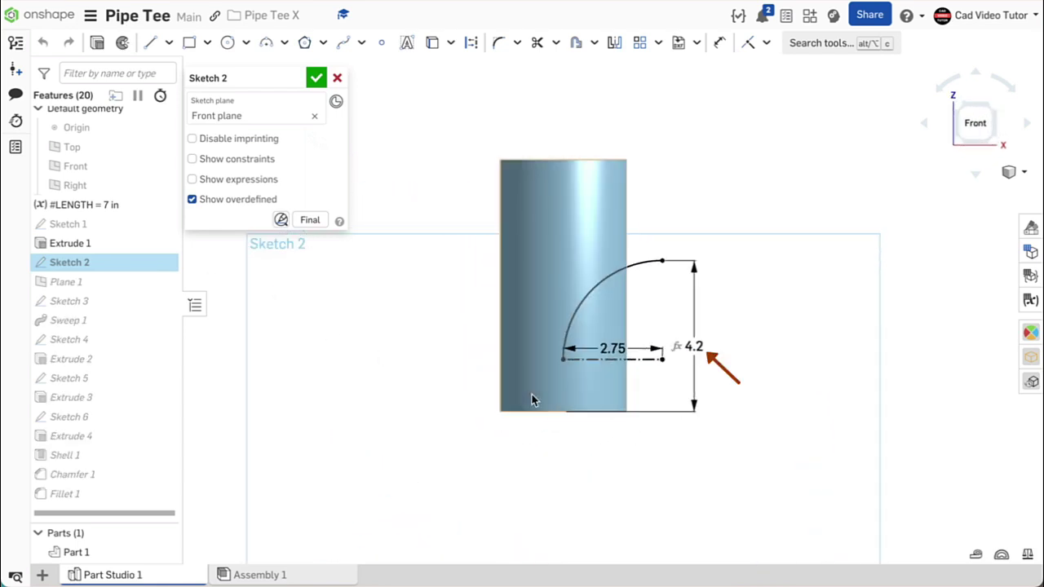